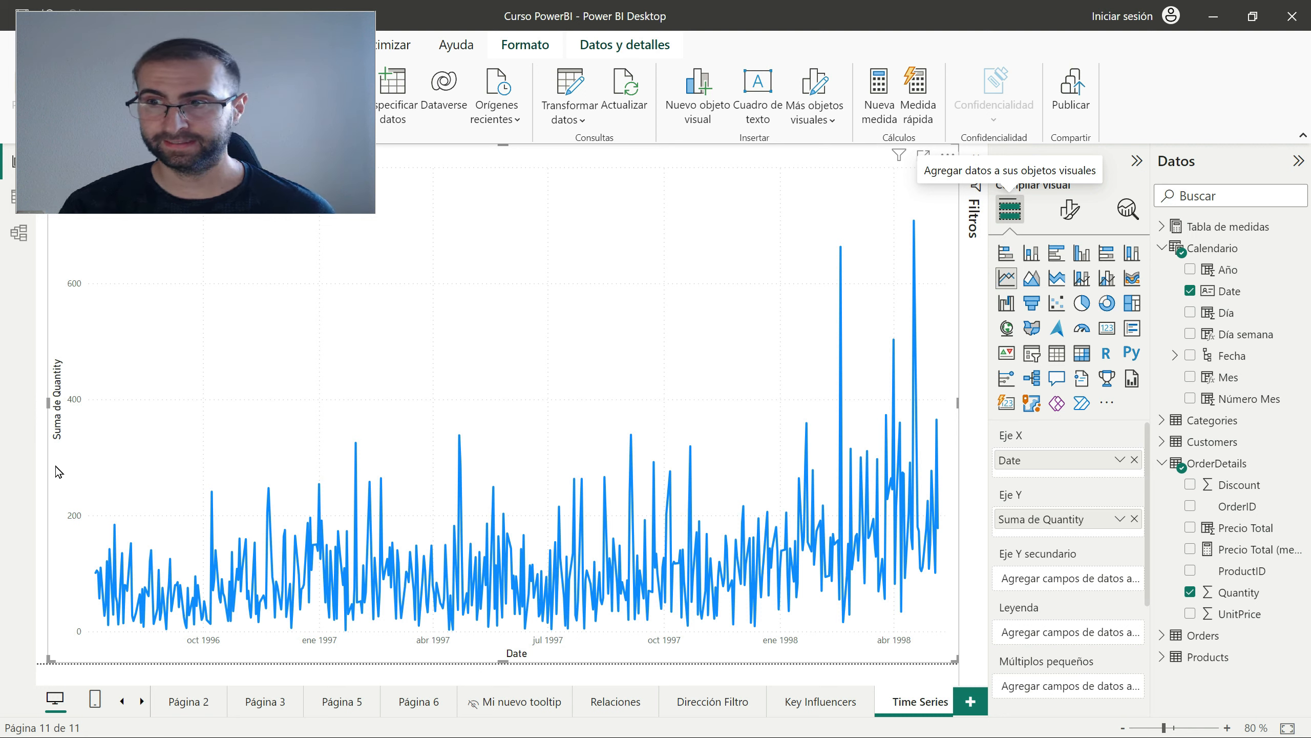
# Try the Fecha hierarchy from Calendario as the line chart's X axis in place of Date, and restore Date.
pyautogui.moveTo(914, 338)
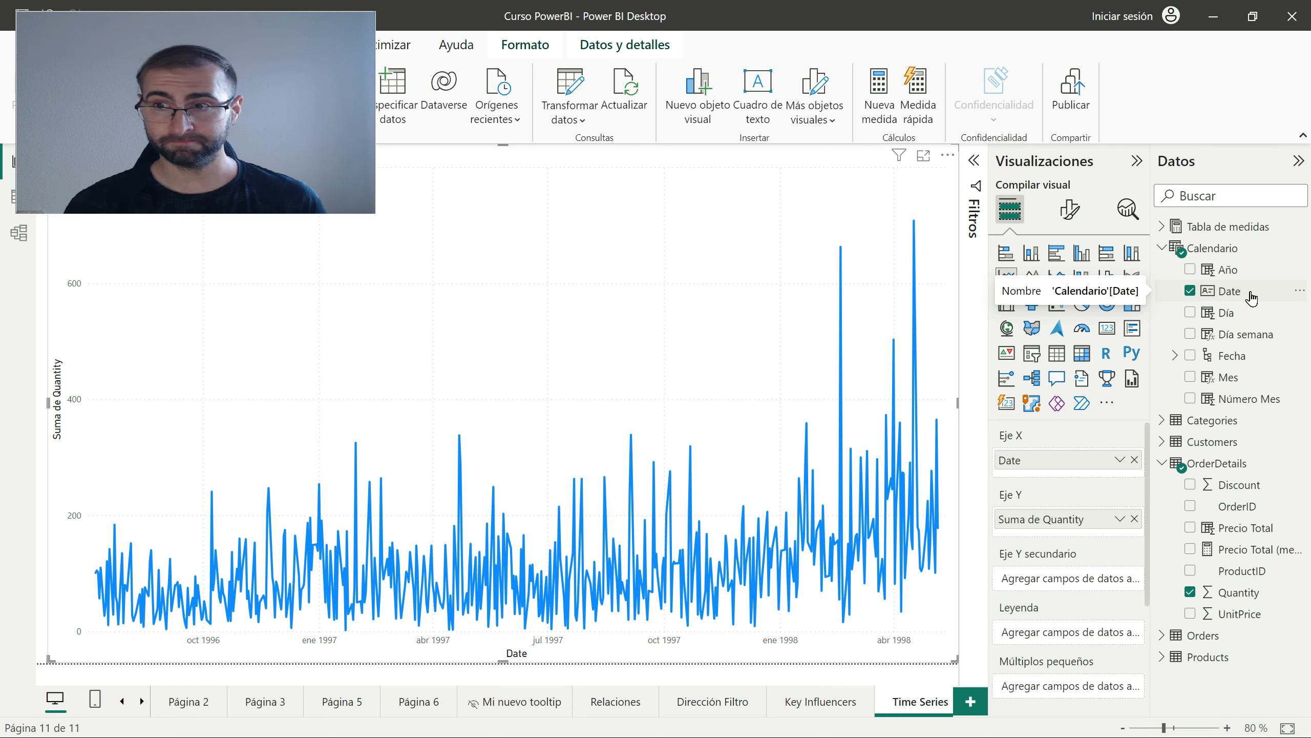
pyautogui.click(1189, 291)
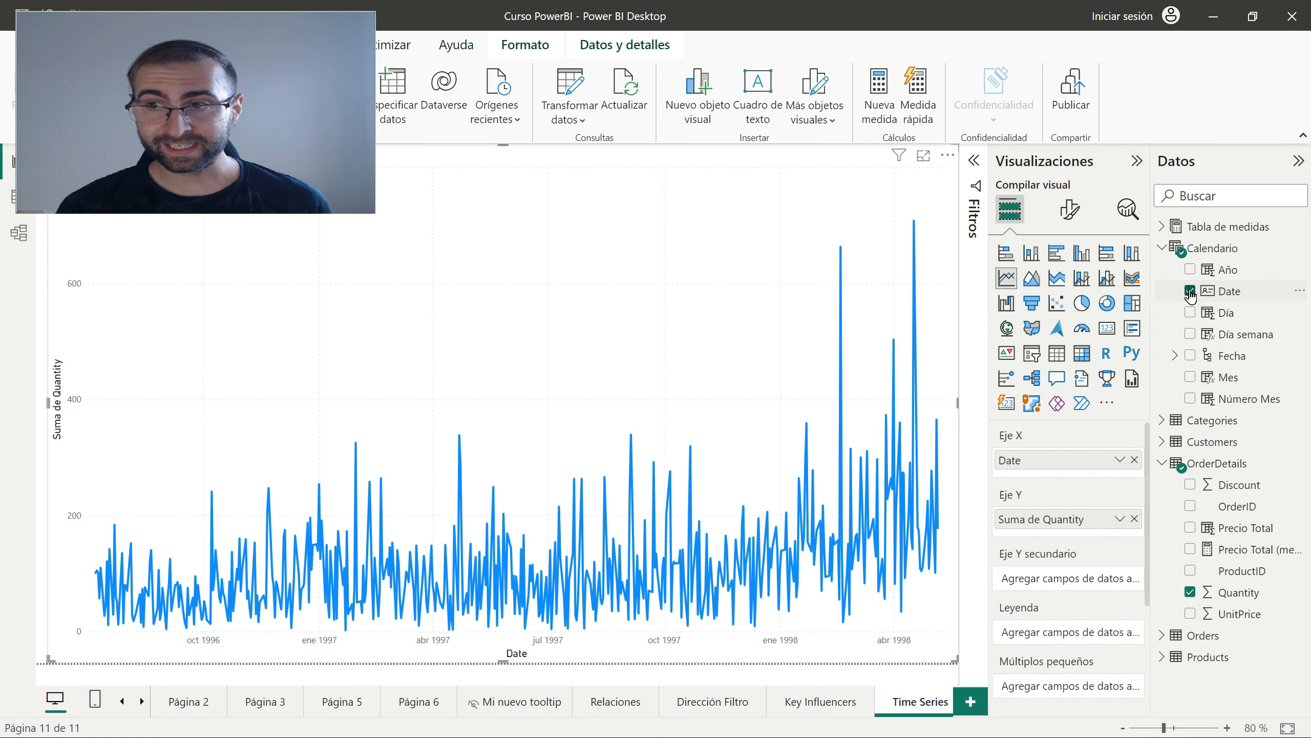
pyautogui.moveTo(1232, 355); pyautogui.dragTo(1048, 462)
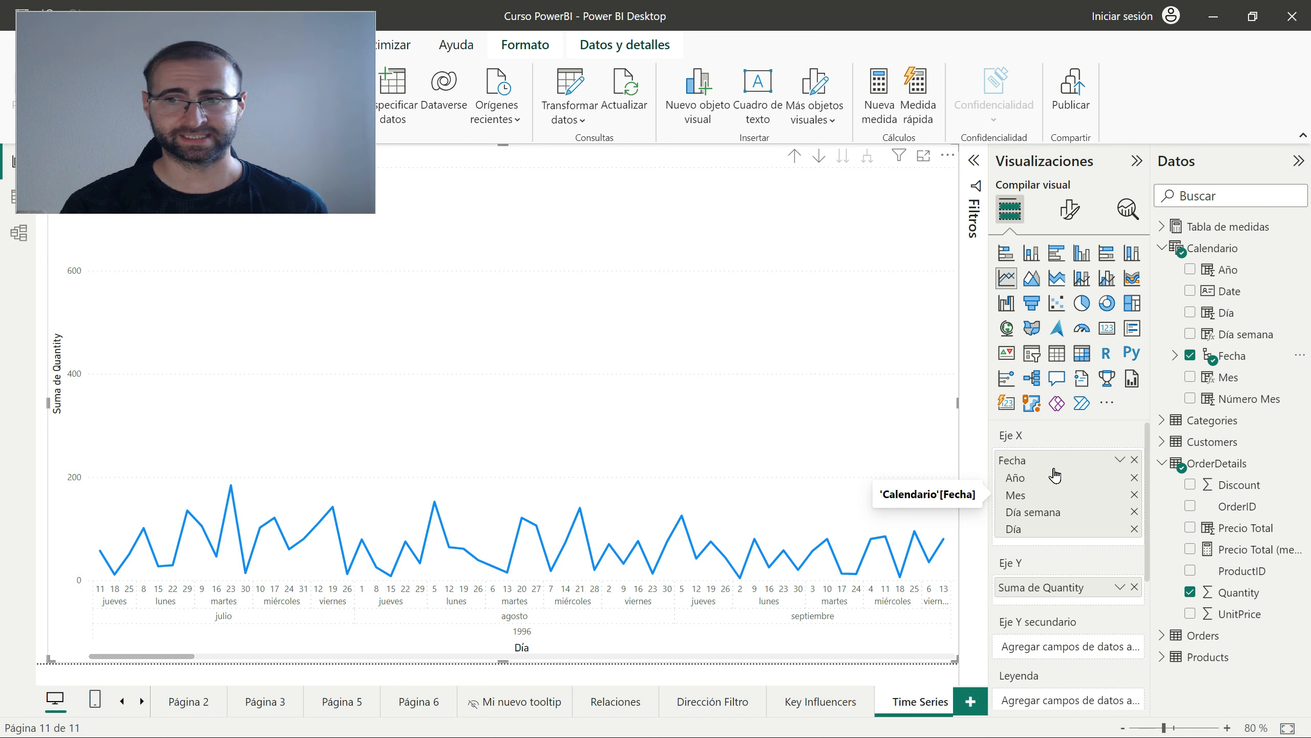
pyautogui.click(1135, 460)
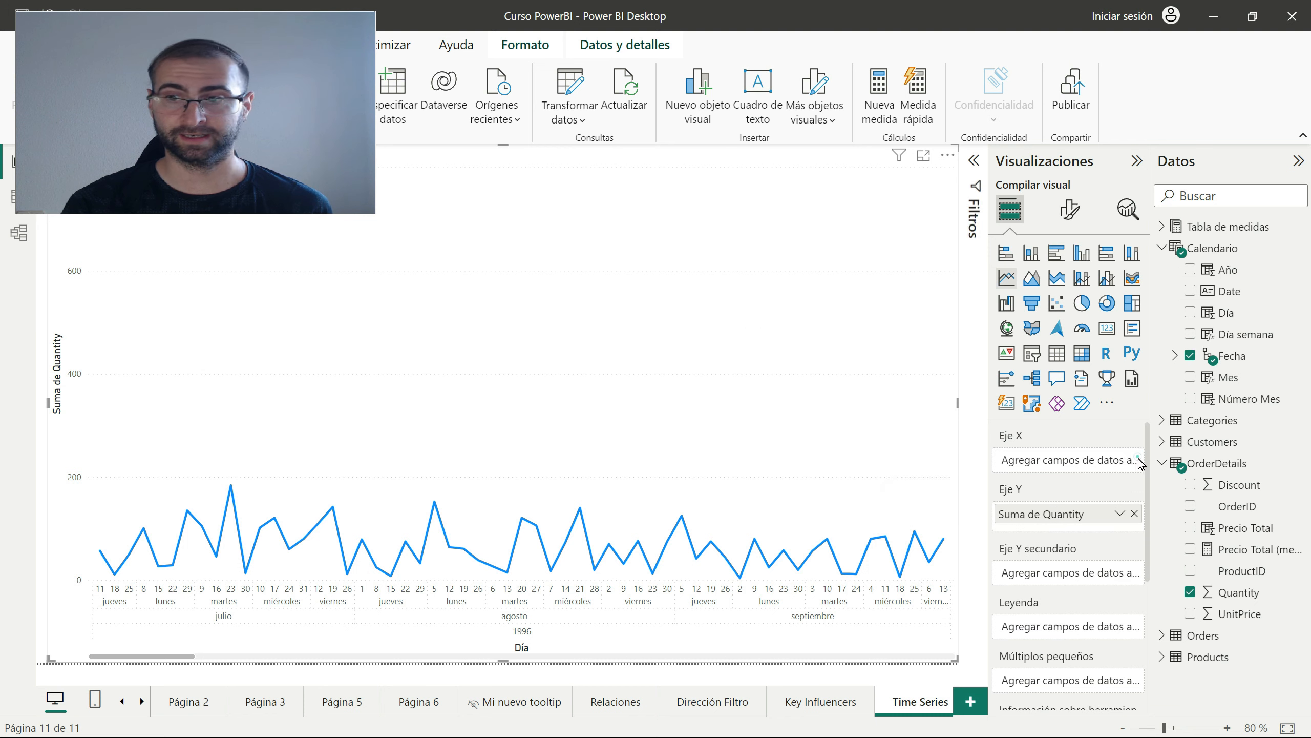
pyautogui.moveTo(1237, 297); pyautogui.dragTo(1074, 460)
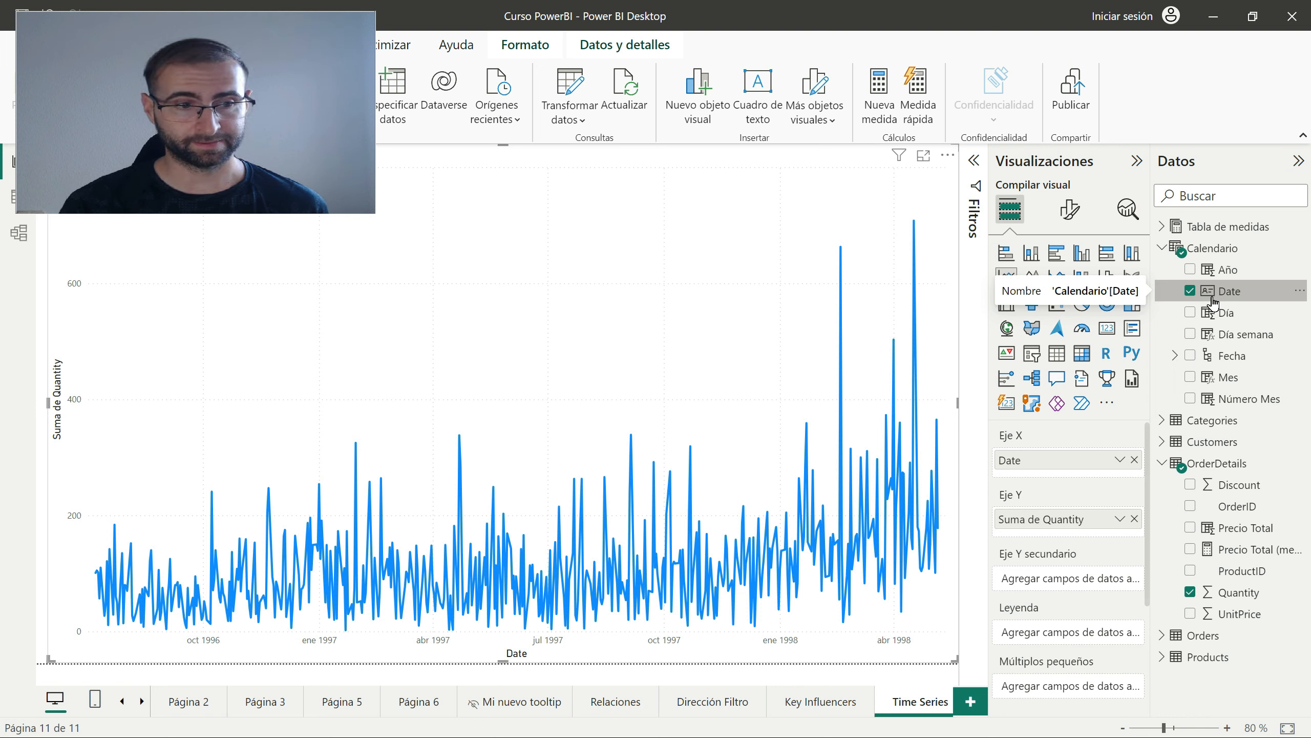
# Replace the chart with a new page-filling line chart using Calendario Date on the X axis and OrderDetails Quantity on the Y axis.
pyautogui.moveTo(441, 518)
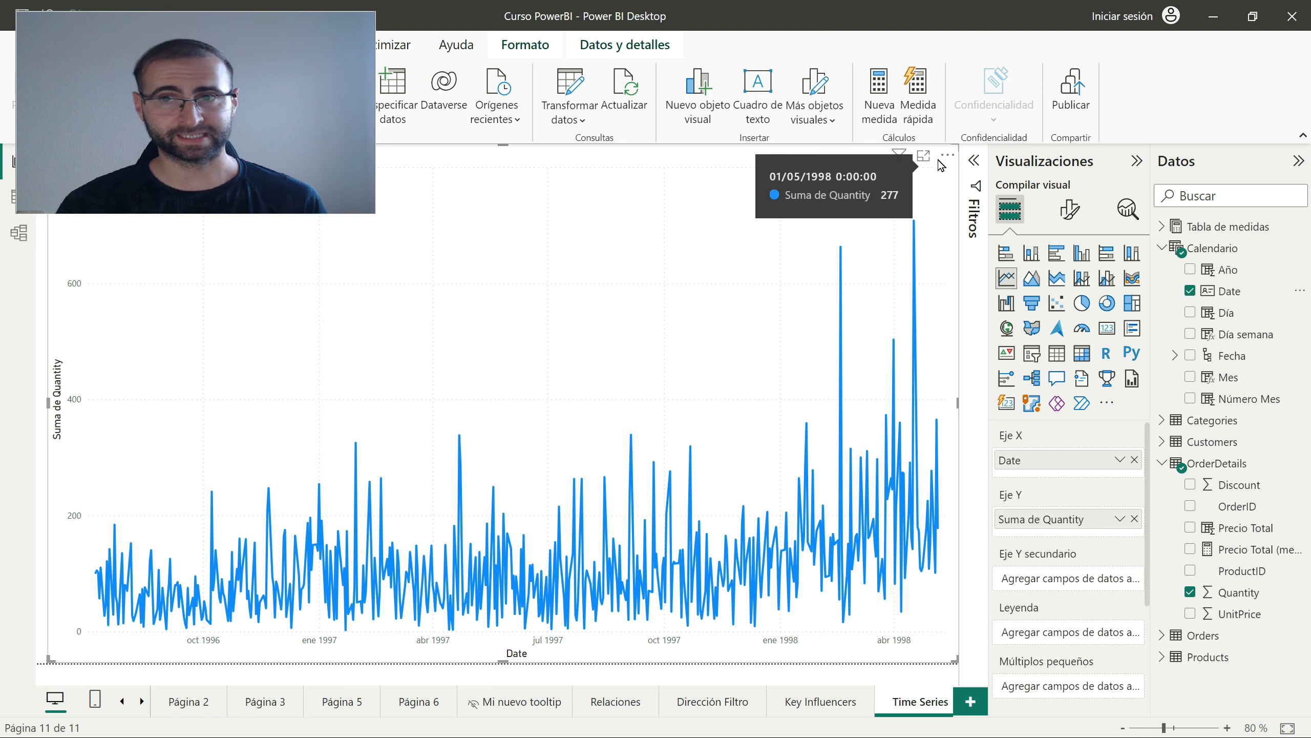
pyautogui.press('Delete')
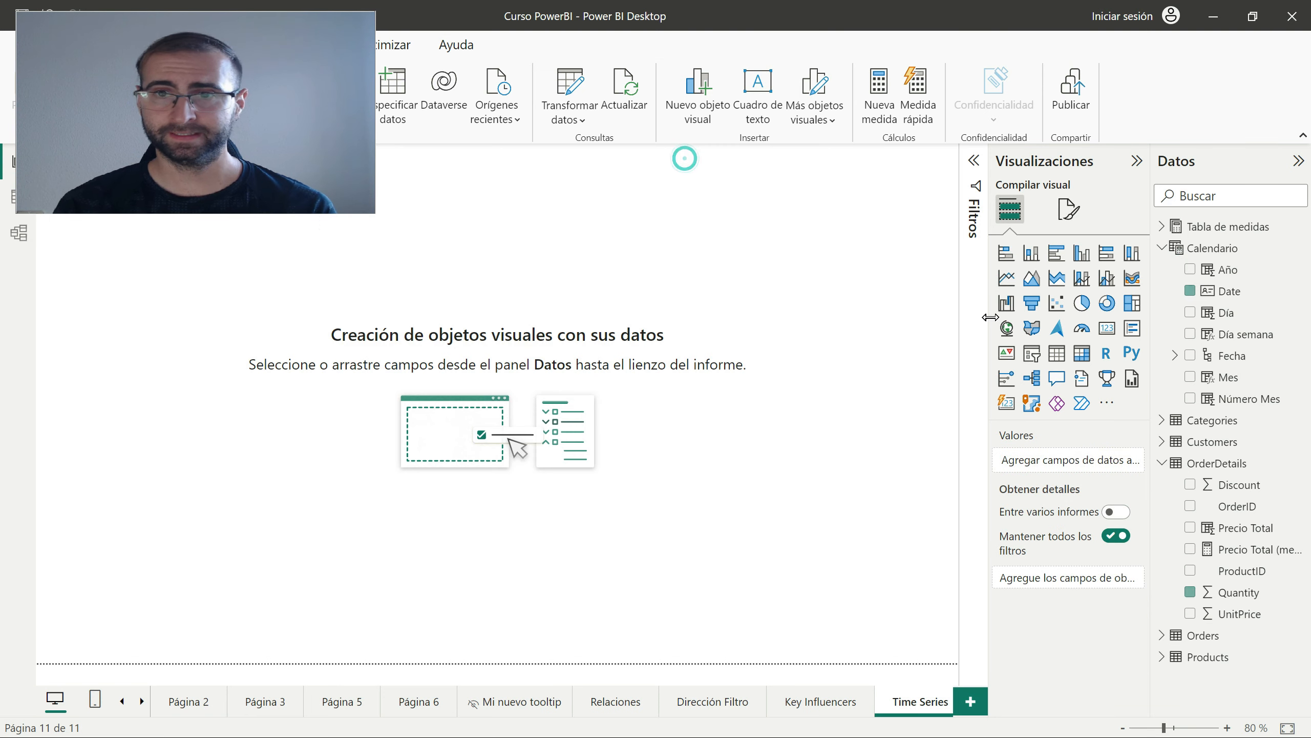
pyautogui.click(1011, 288)
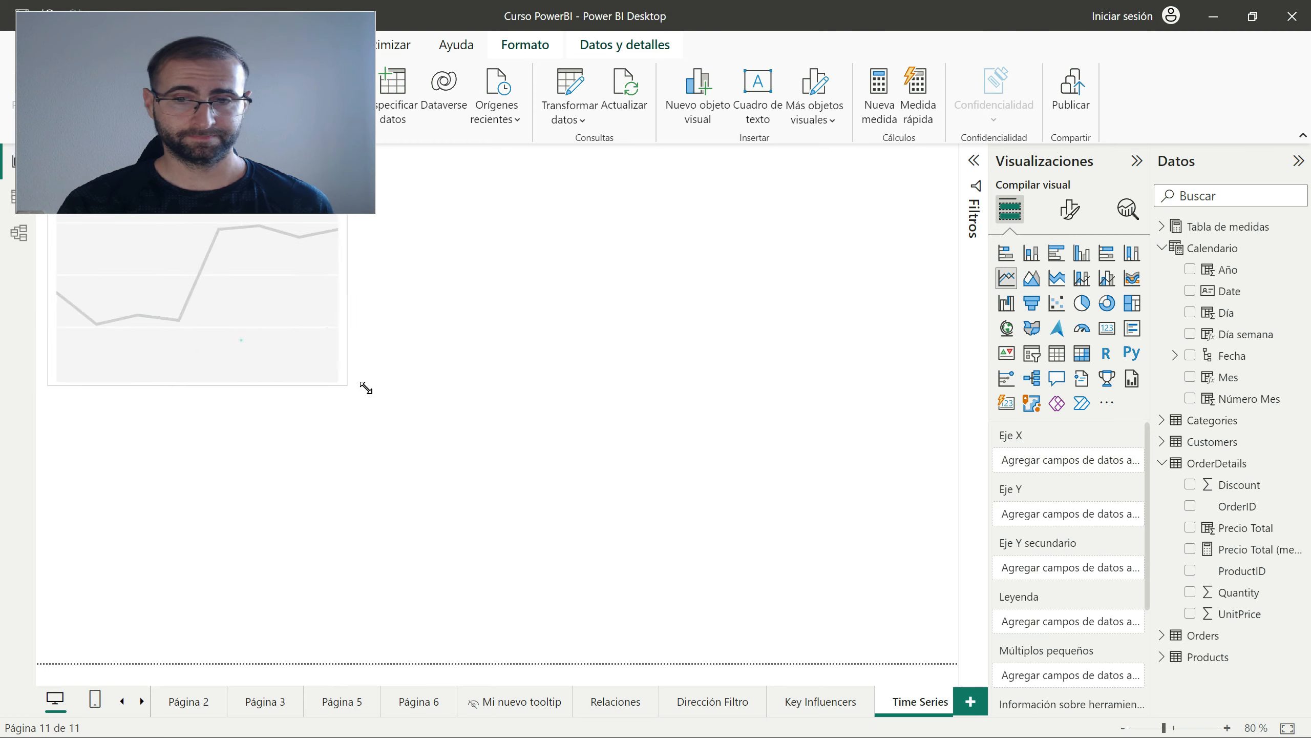
pyautogui.moveTo(258, 348); pyautogui.dragTo(1011, 683)
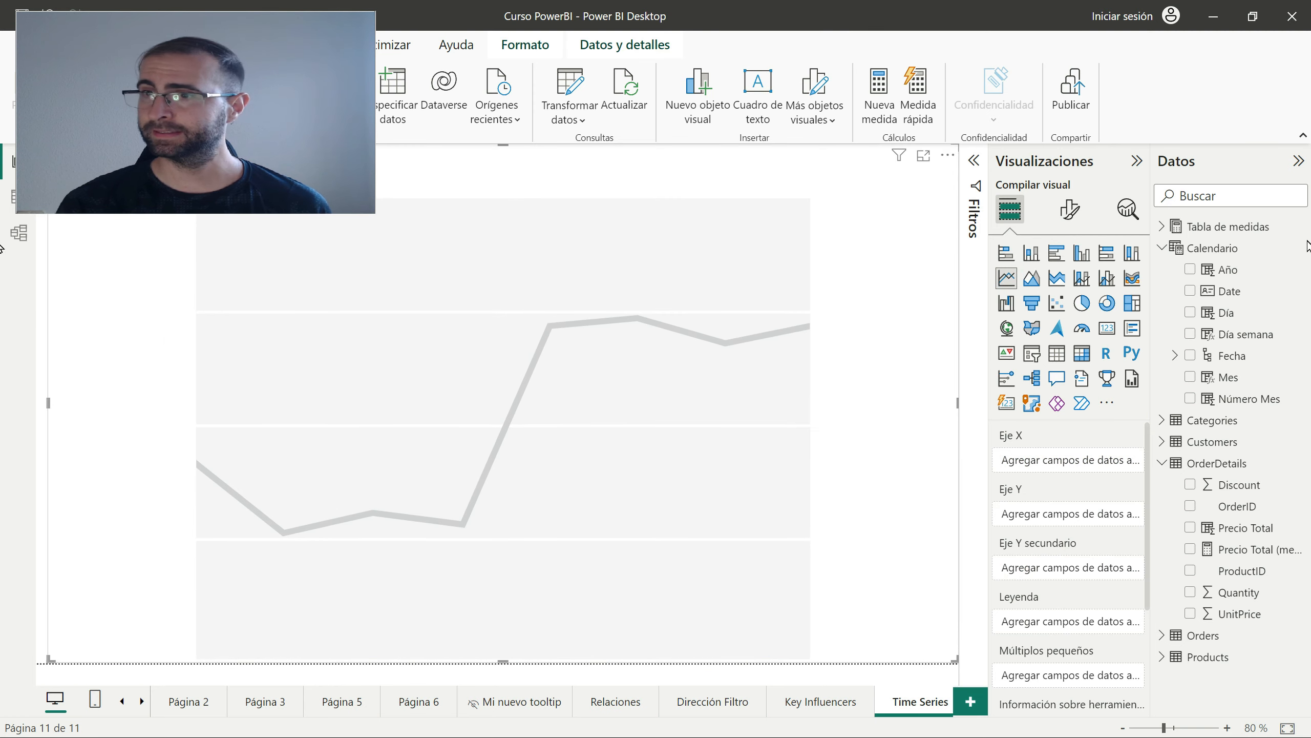
pyautogui.moveTo(1251, 289); pyautogui.dragTo(1077, 465)
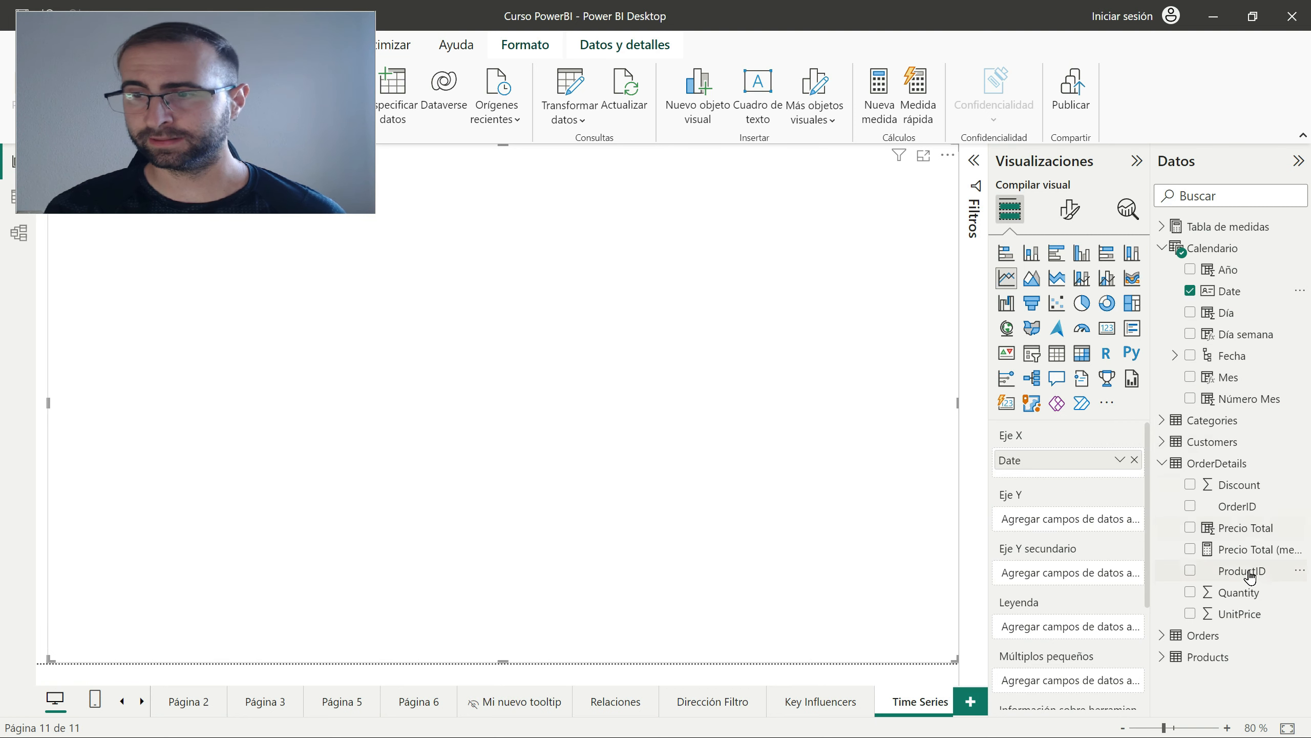
pyautogui.moveTo(1266, 598); pyautogui.dragTo(1090, 521)
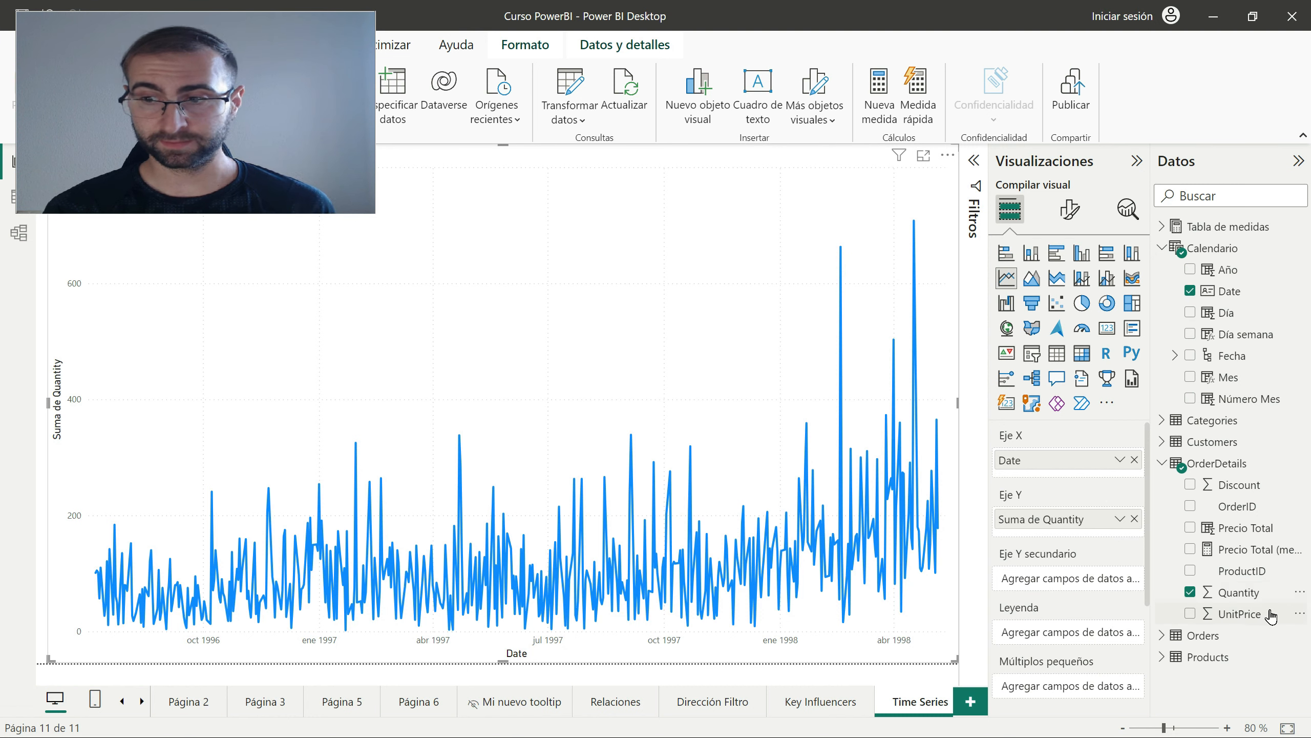
# Add Precio Total and UnitPrice as extra Y-axis series to compare with Quantity, and remove UnitPrice again.
pyautogui.moveTo(1268, 528); pyautogui.dragTo(1099, 532)
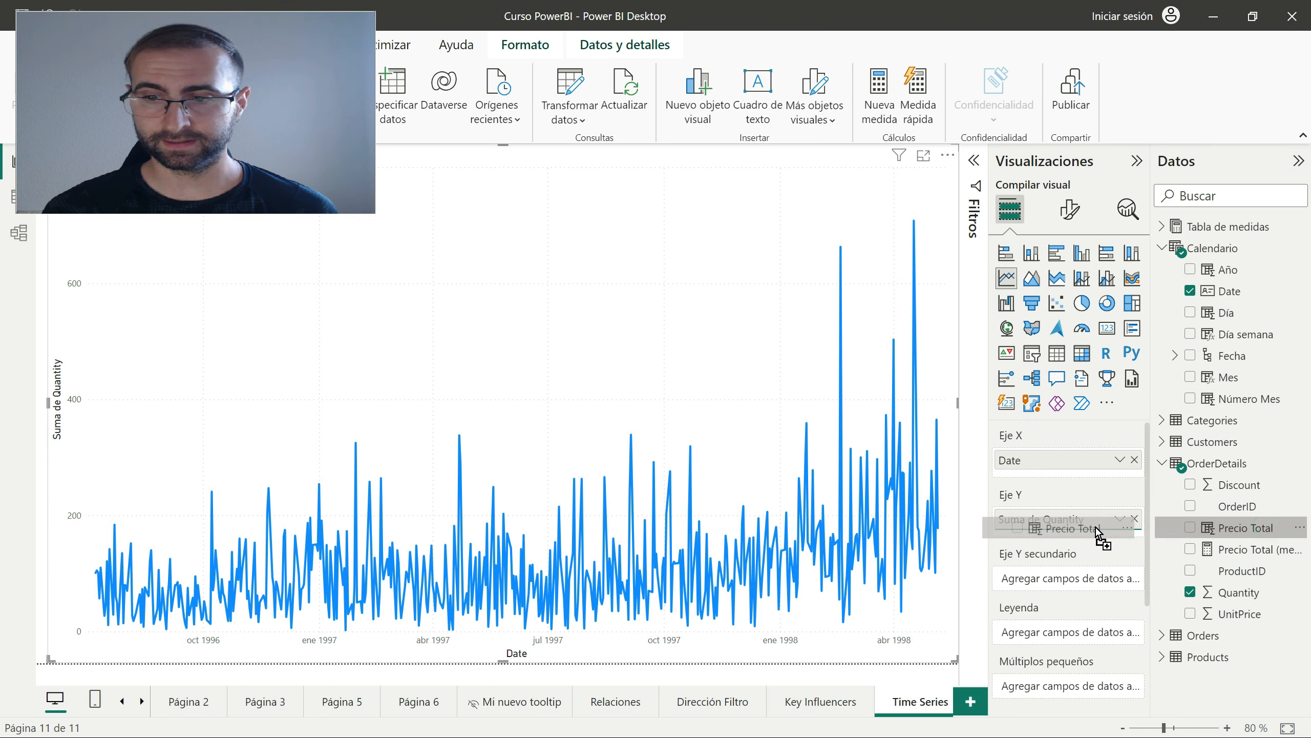
pyautogui.moveTo(1259, 615); pyautogui.dragTo(1090, 558)
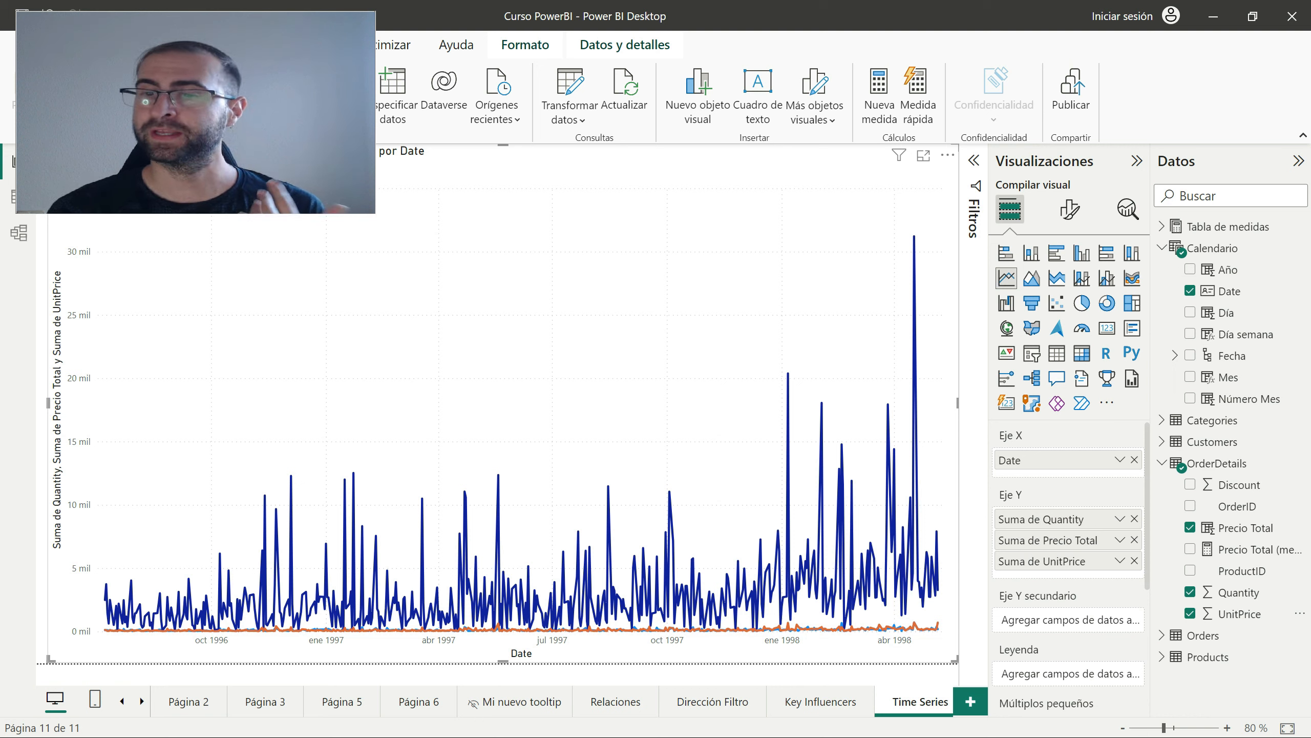
pyautogui.click(1134, 562)
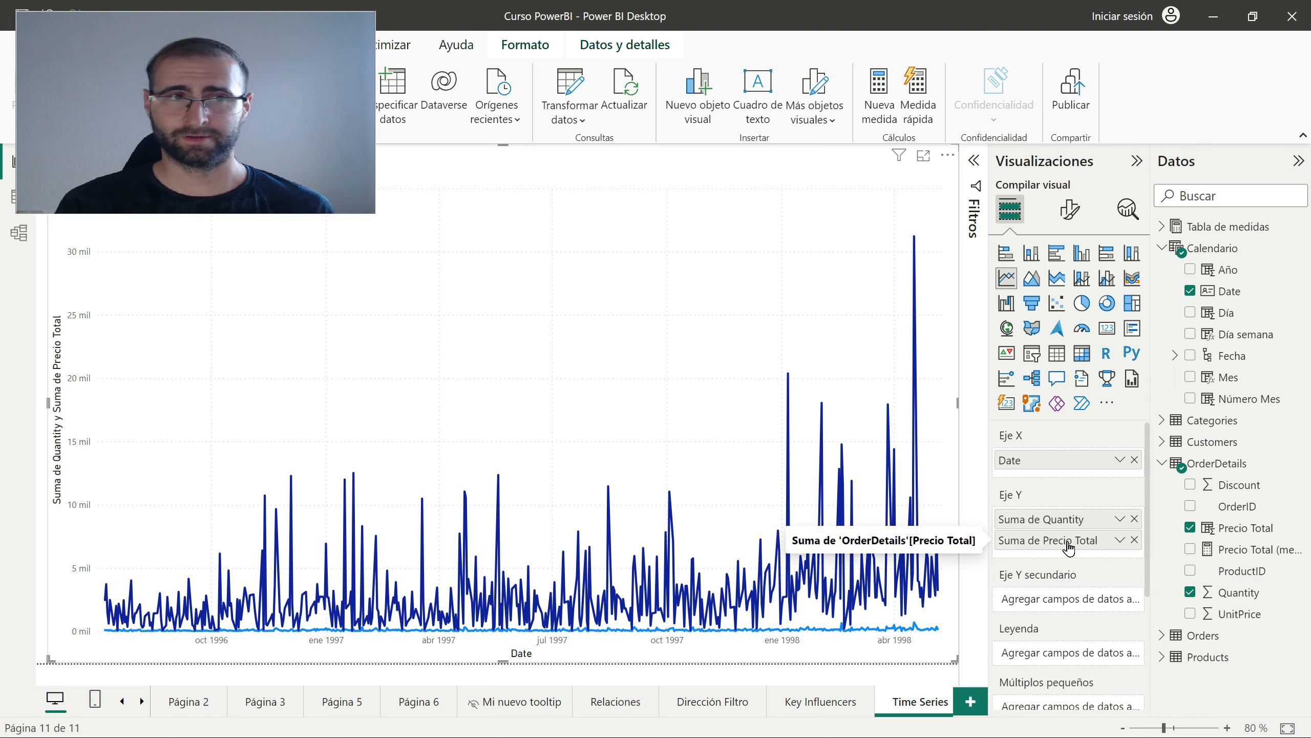
# Try Precio Total on the secondary Y axis, inspect a peak in early 1998, and remove the field from the chart.
pyautogui.moveTo(1067, 548); pyautogui.dragTo(1064, 610)
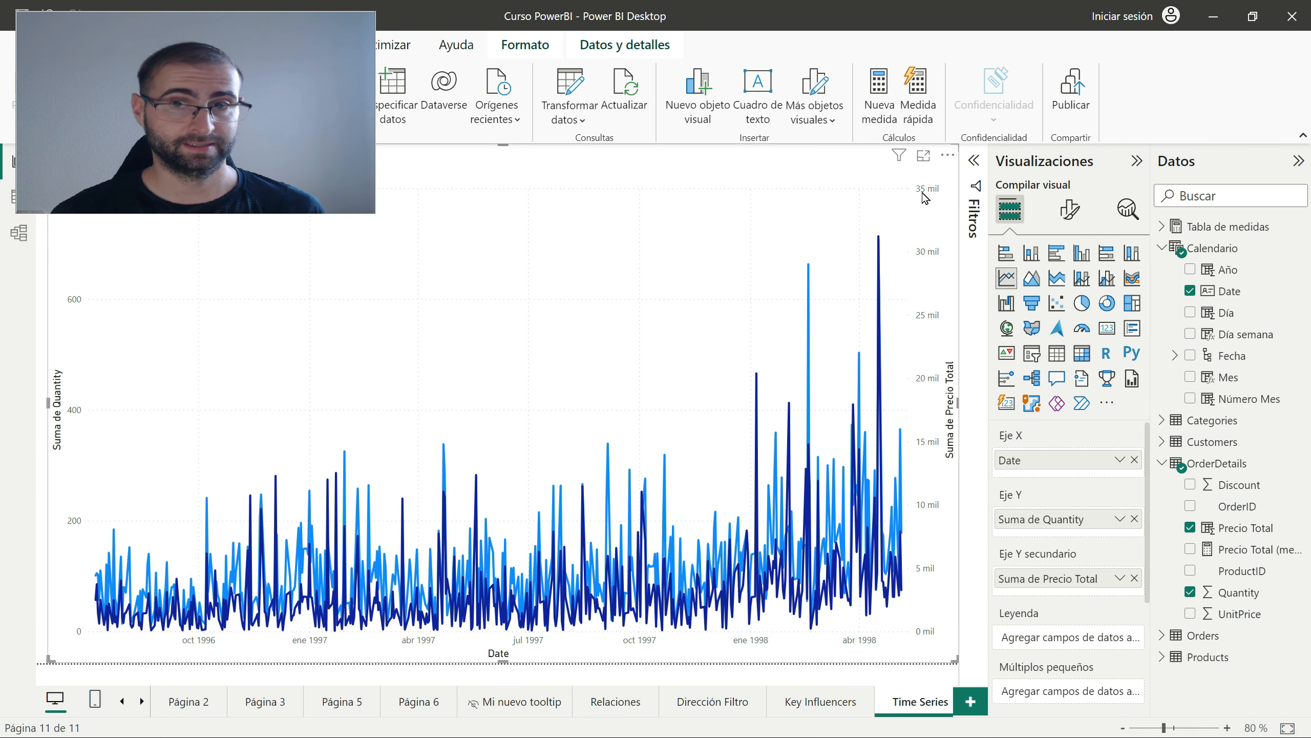
pyautogui.moveTo(809, 283)
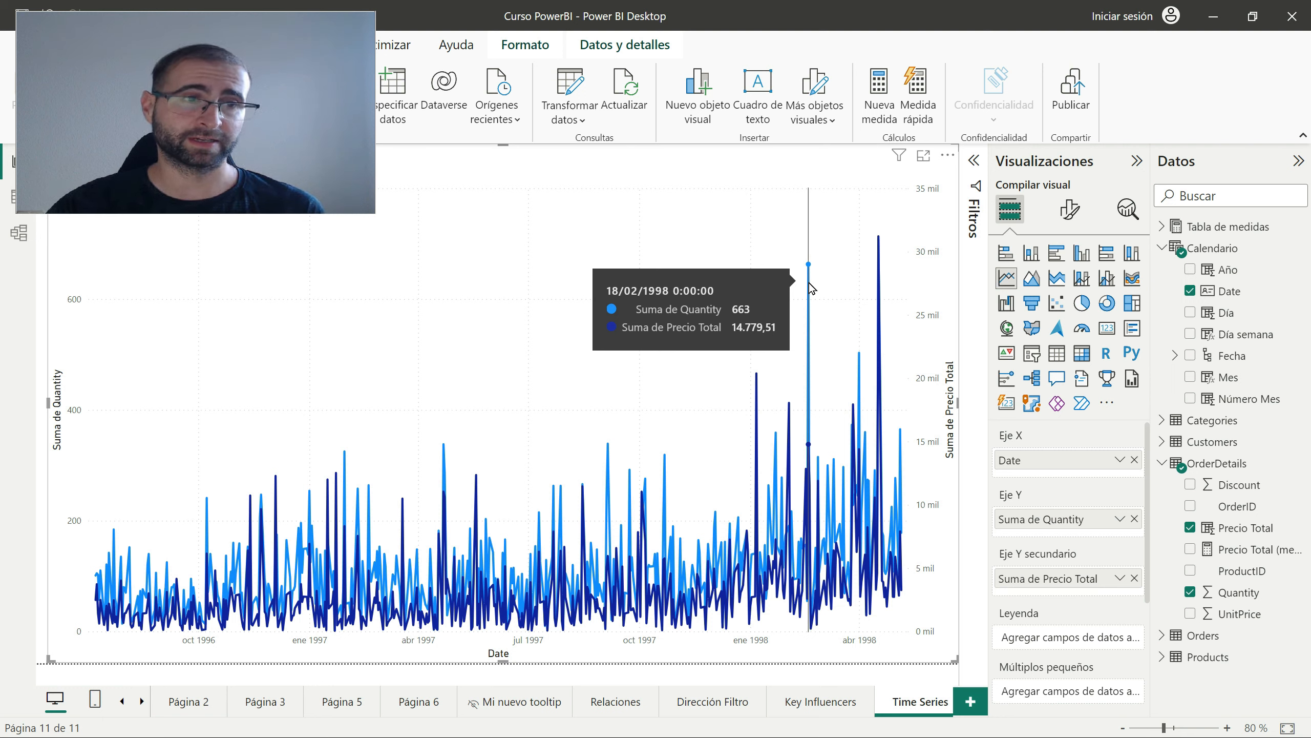
pyautogui.click(1134, 578)
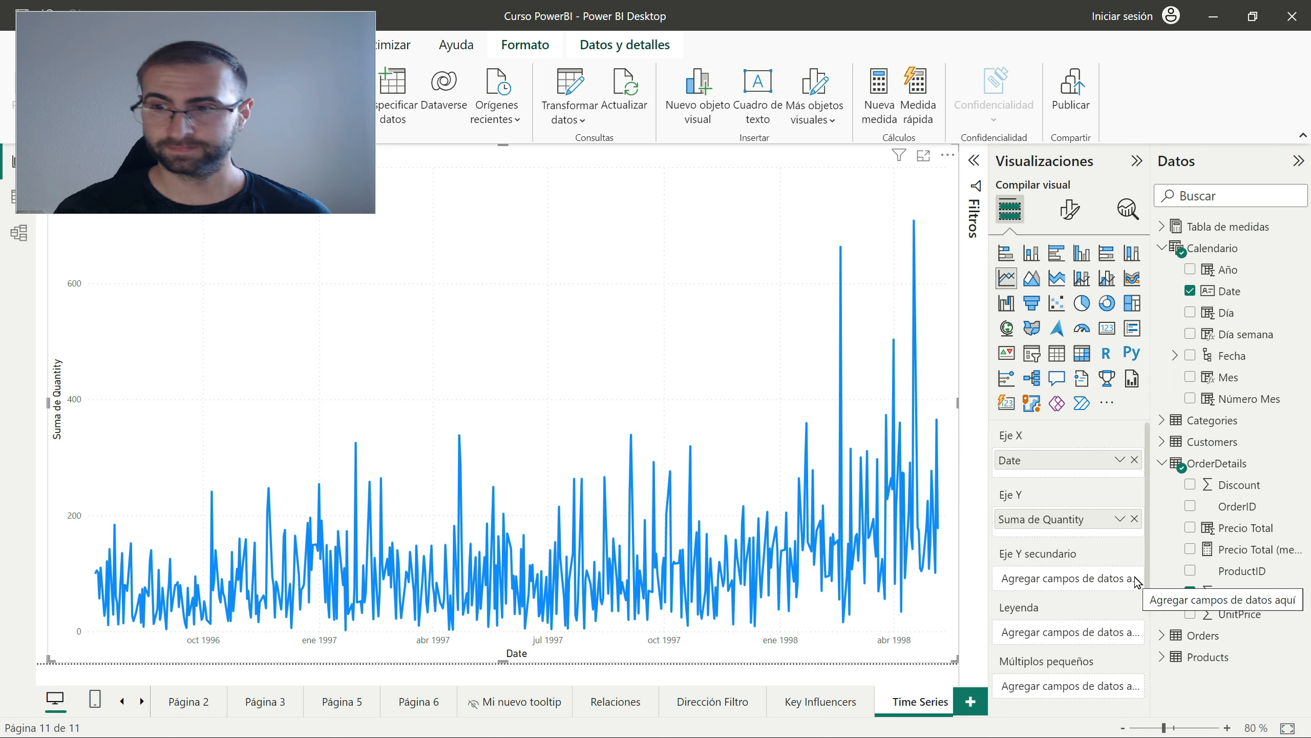
# Replace Date on the X axis with the Fecha hierarchy from Calendario and browse along the day-level timeline.
pyautogui.click(1134, 460)
pyautogui.click(1176, 356)
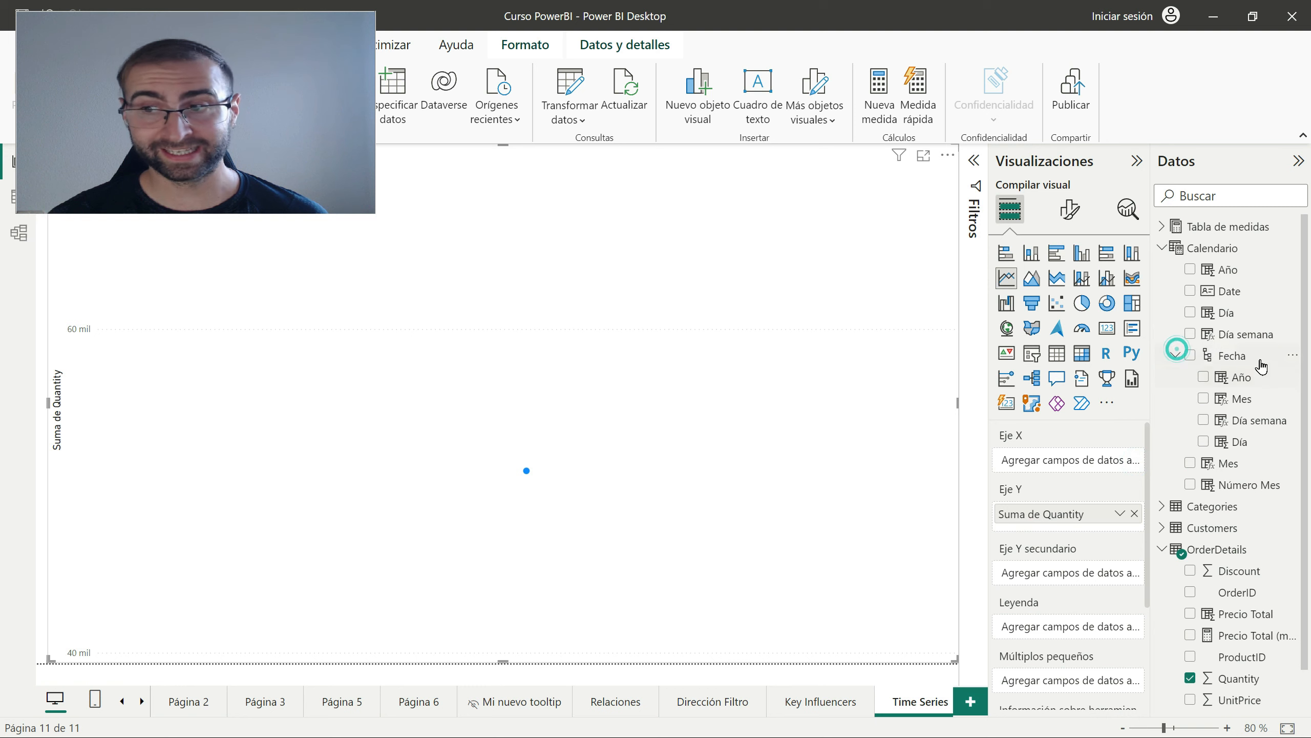
pyautogui.moveTo(1260, 362); pyautogui.dragTo(1091, 463)
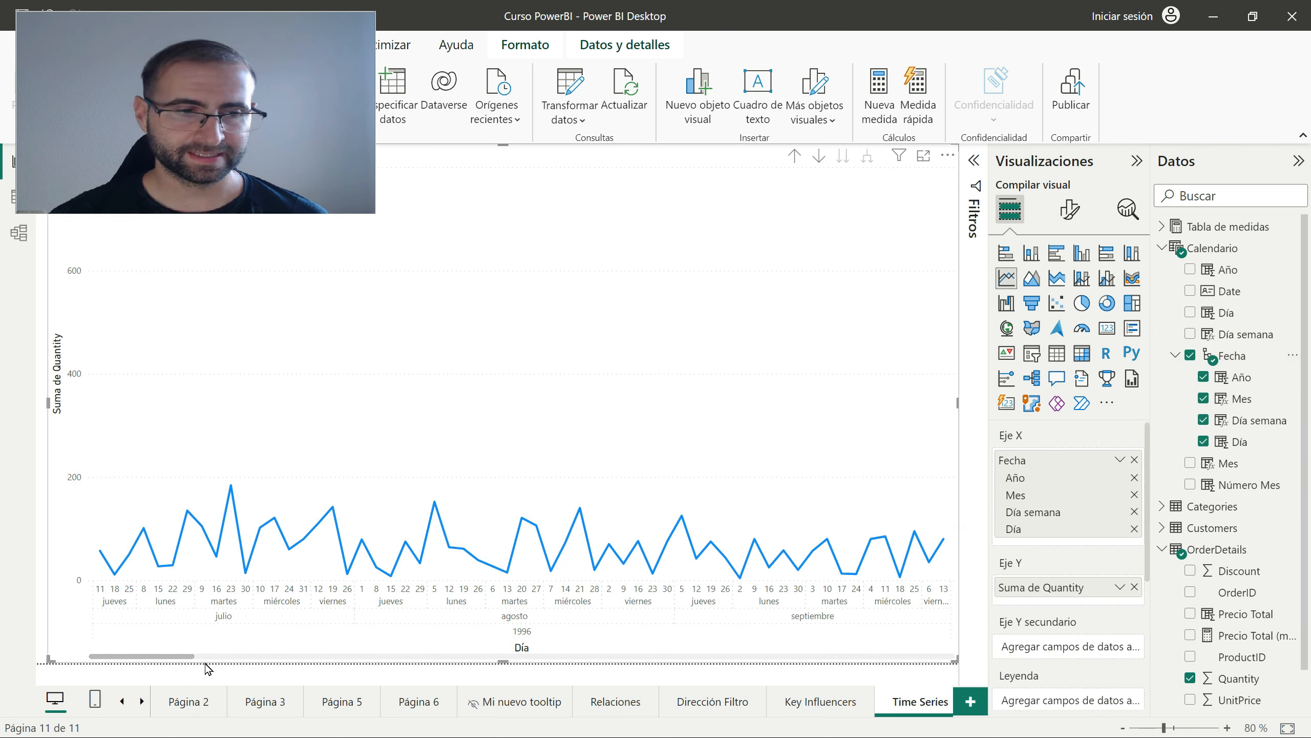
pyautogui.moveTo(170, 656); pyautogui.dragTo(526, 665)
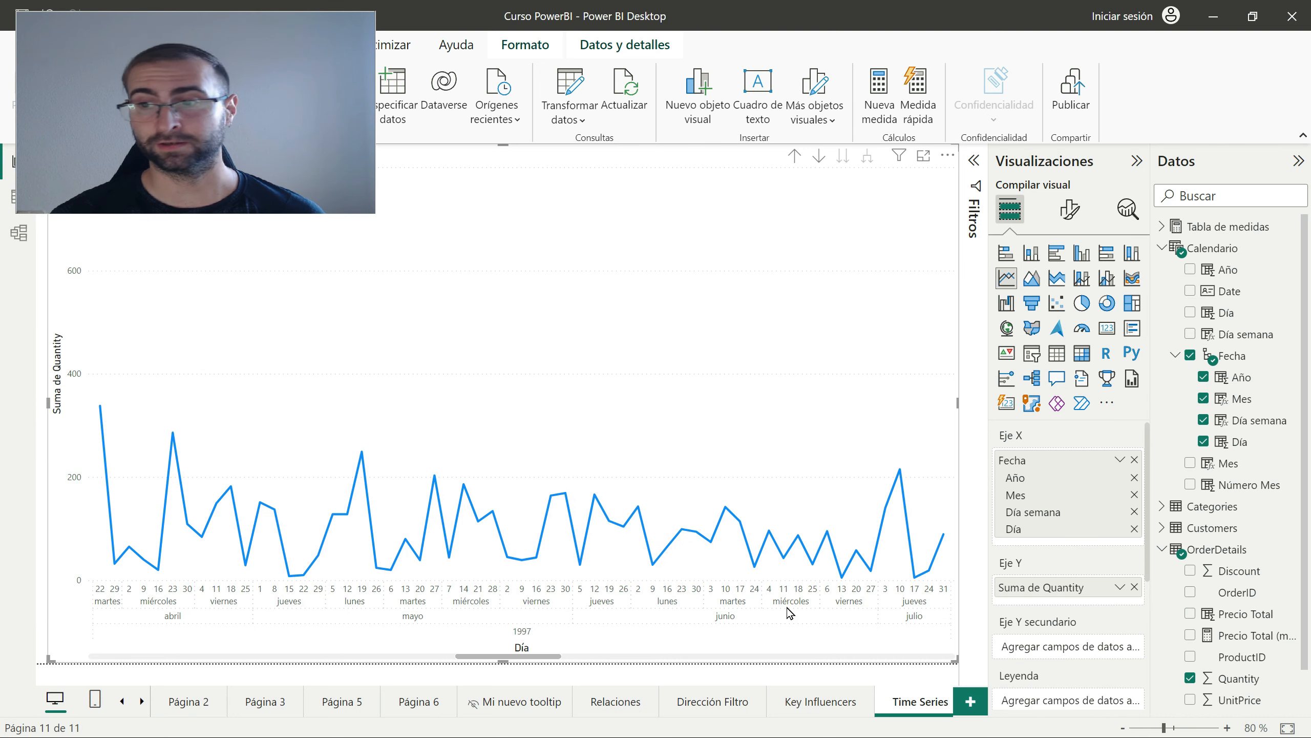
# Take the Día semana level out of the Fecha hierarchy on the X axis and put it back to compare.
pyautogui.click(1204, 420)
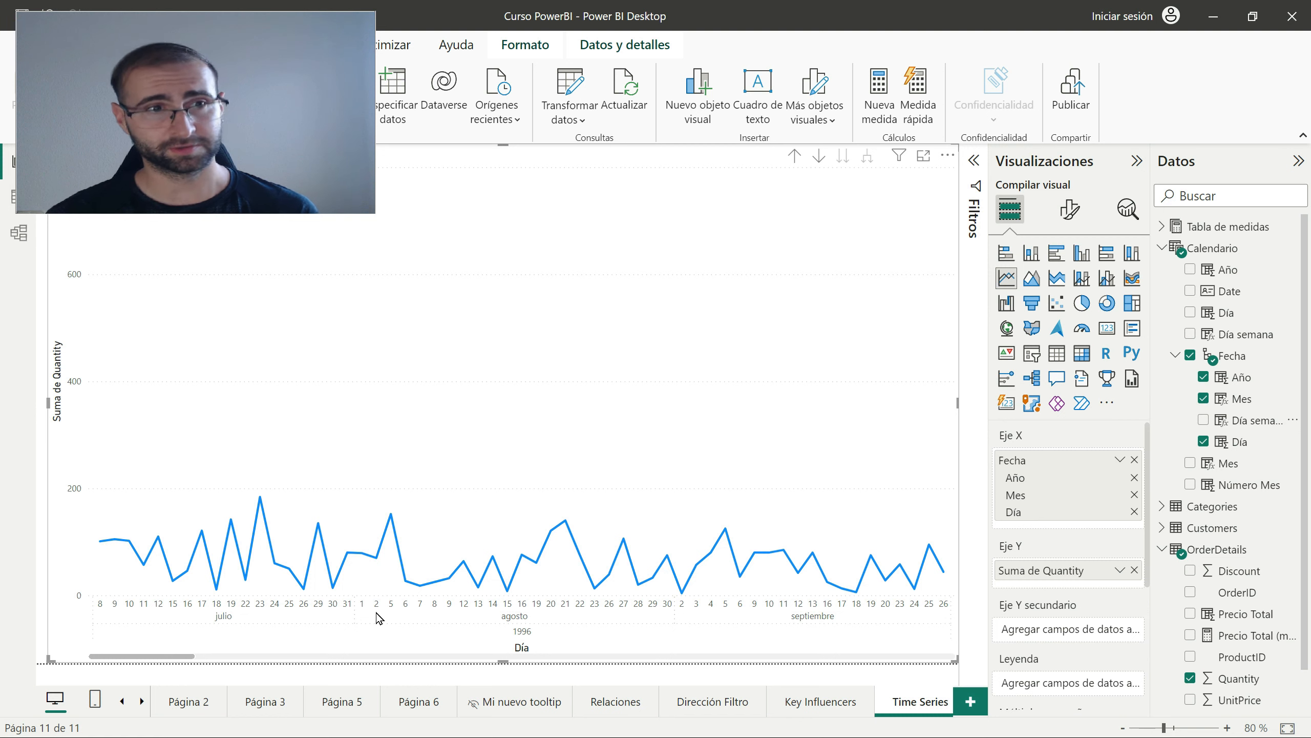
pyautogui.click(1204, 421)
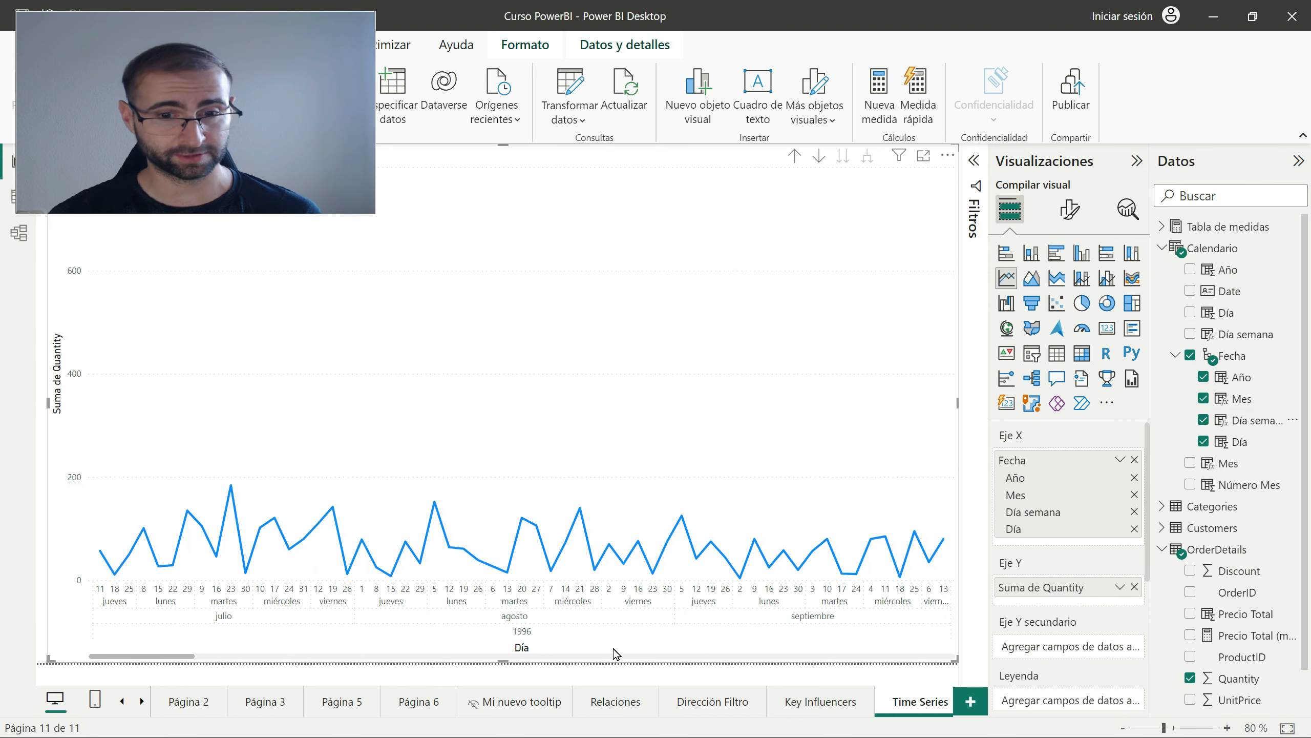
pyautogui.scroll(2, 594, 605)
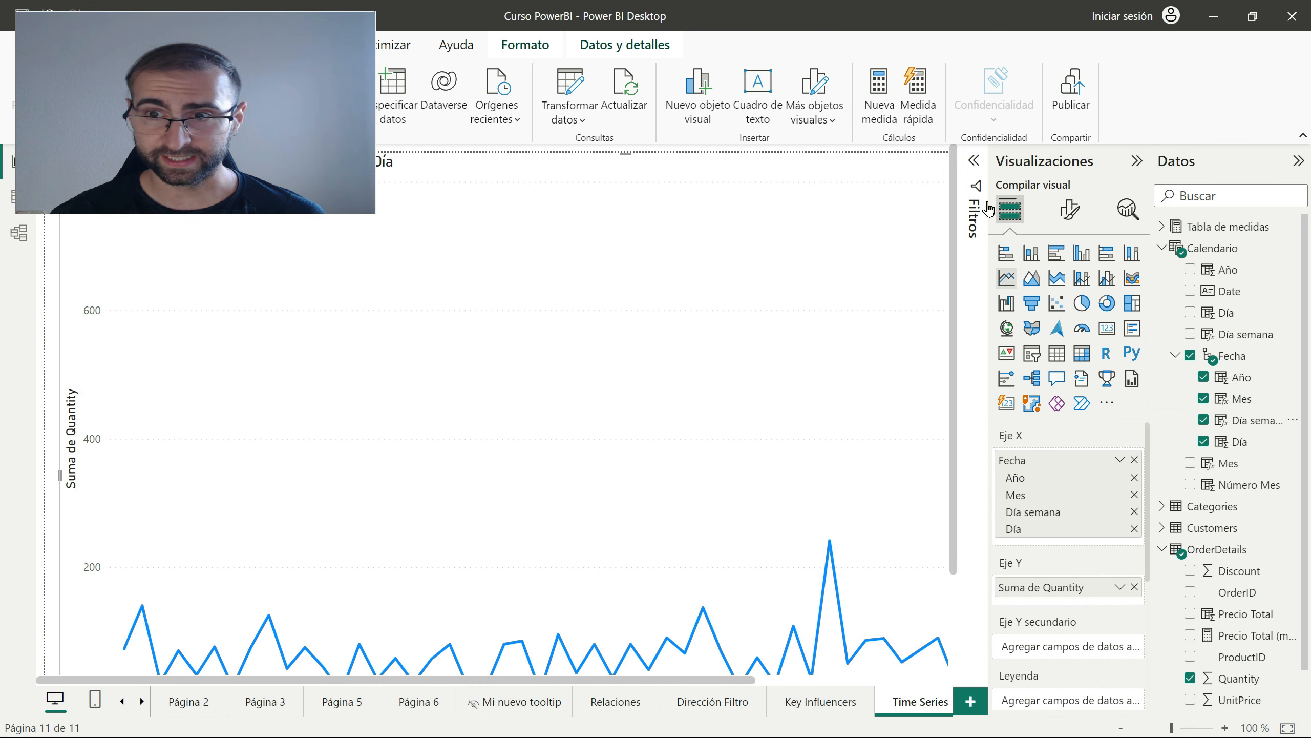
pyautogui.scroll(-2, 568, 610)
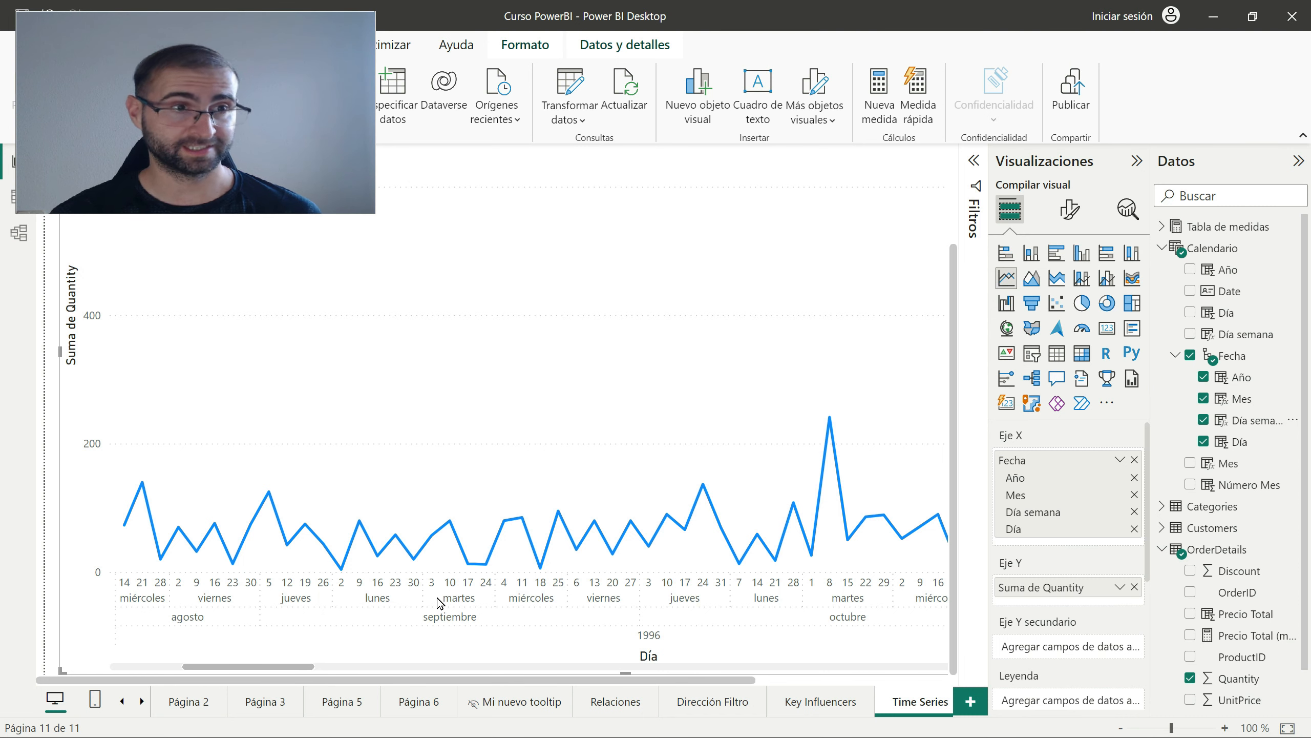
# Remove the Día semana level from the X axis, keeping Año, Mes and Día, and look through the timeline.
pyautogui.click(1204, 420)
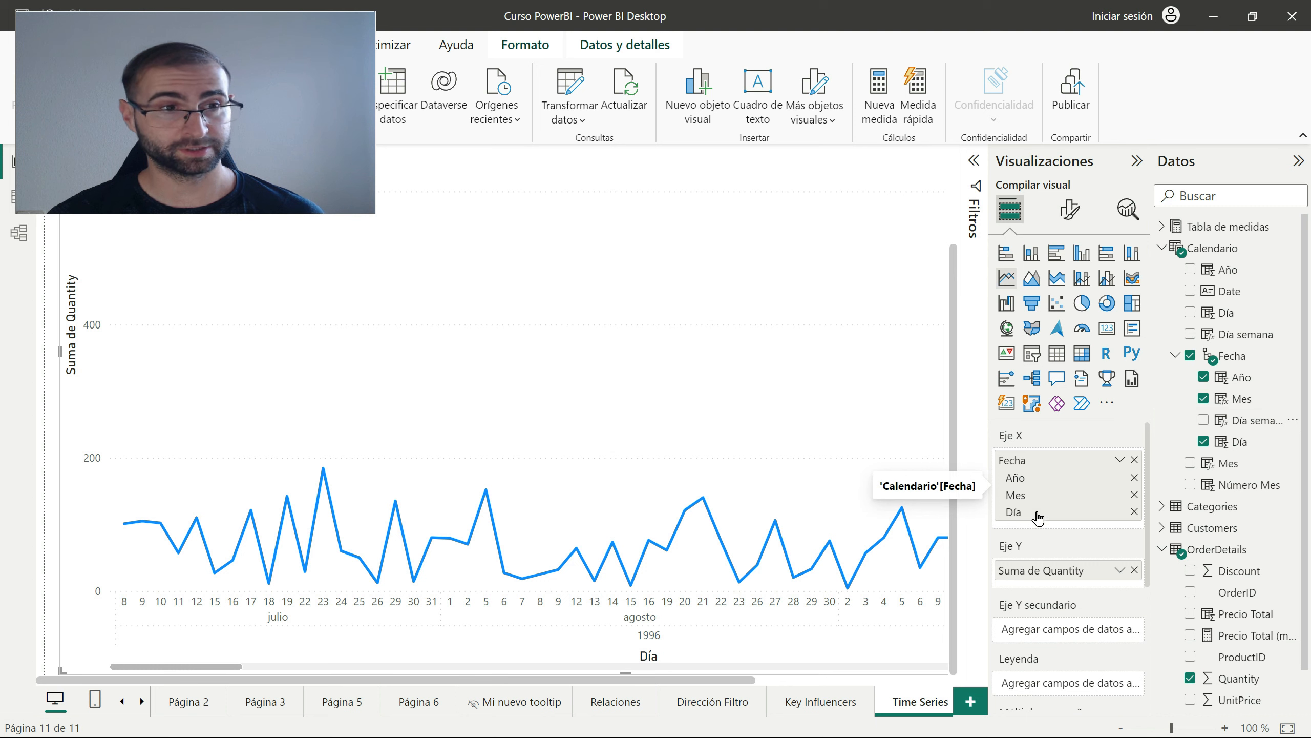
pyautogui.scroll(-4, 474, 380)
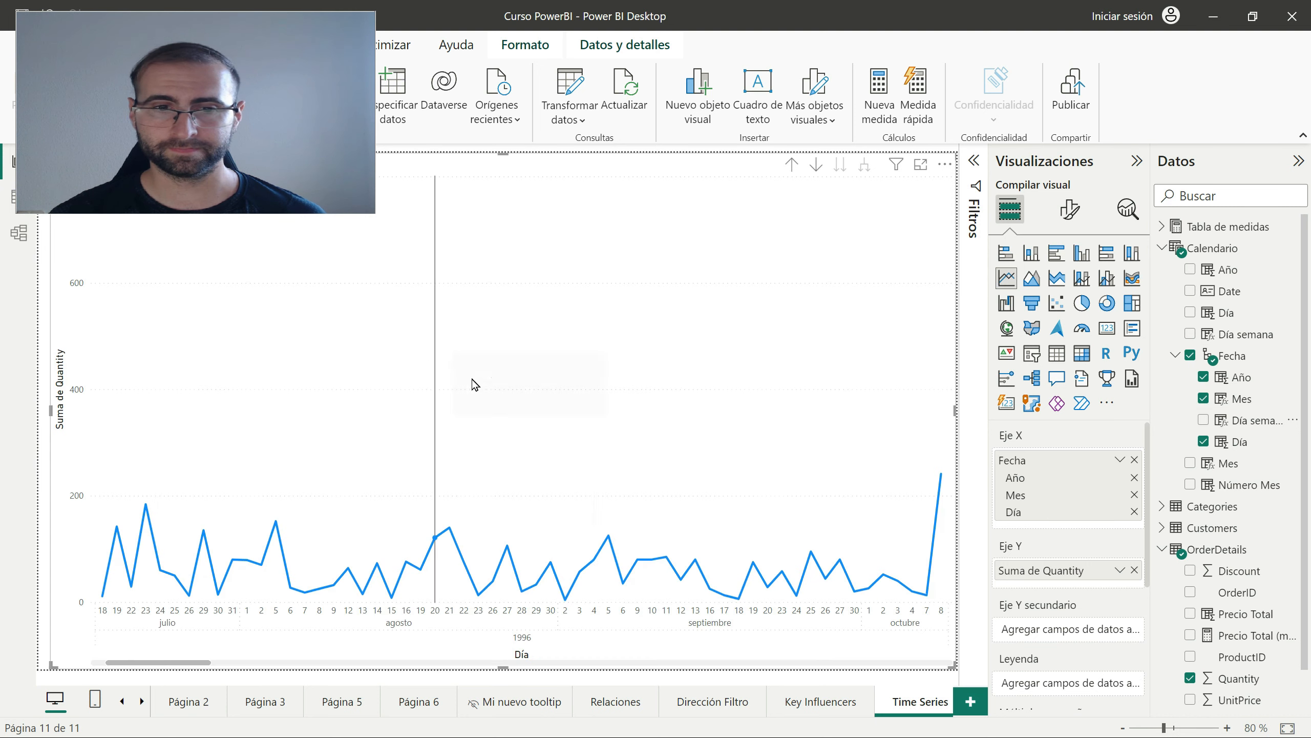
pyautogui.moveTo(240, 536); pyautogui.dragTo(639, 518)
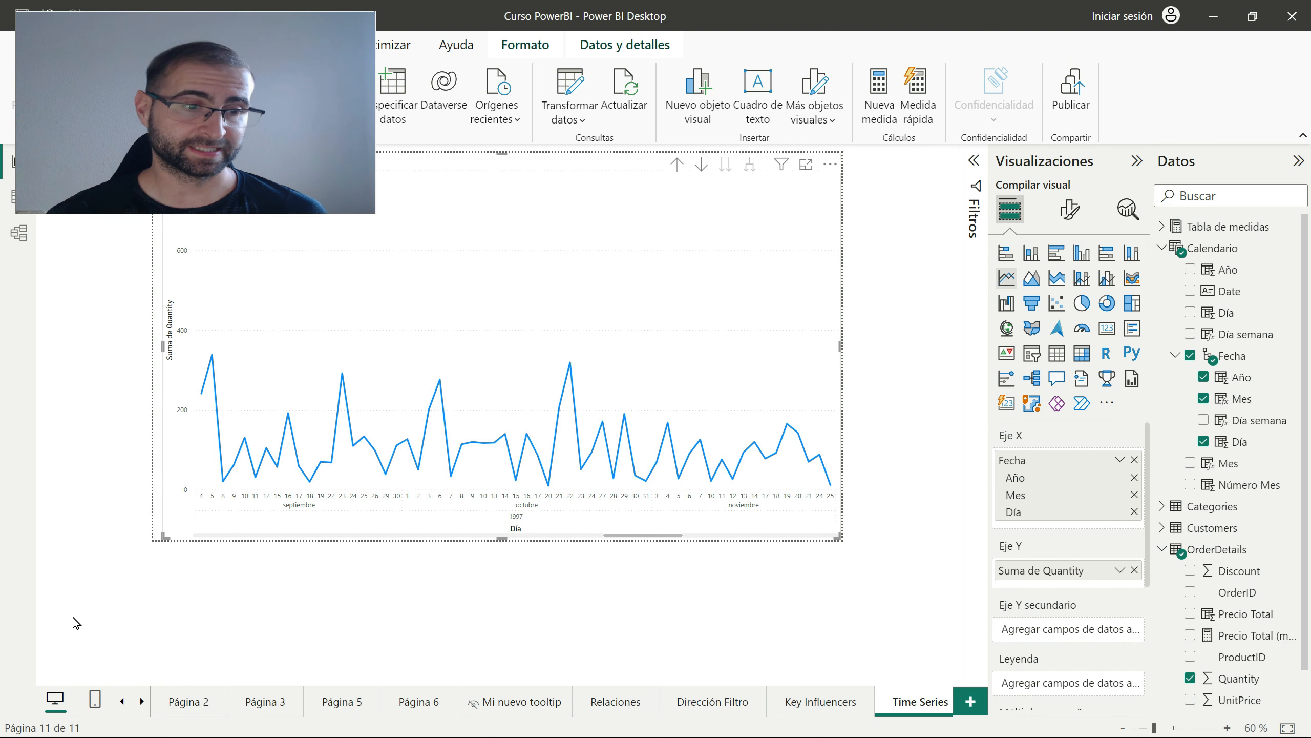
pyautogui.scroll(2, 901, 390)
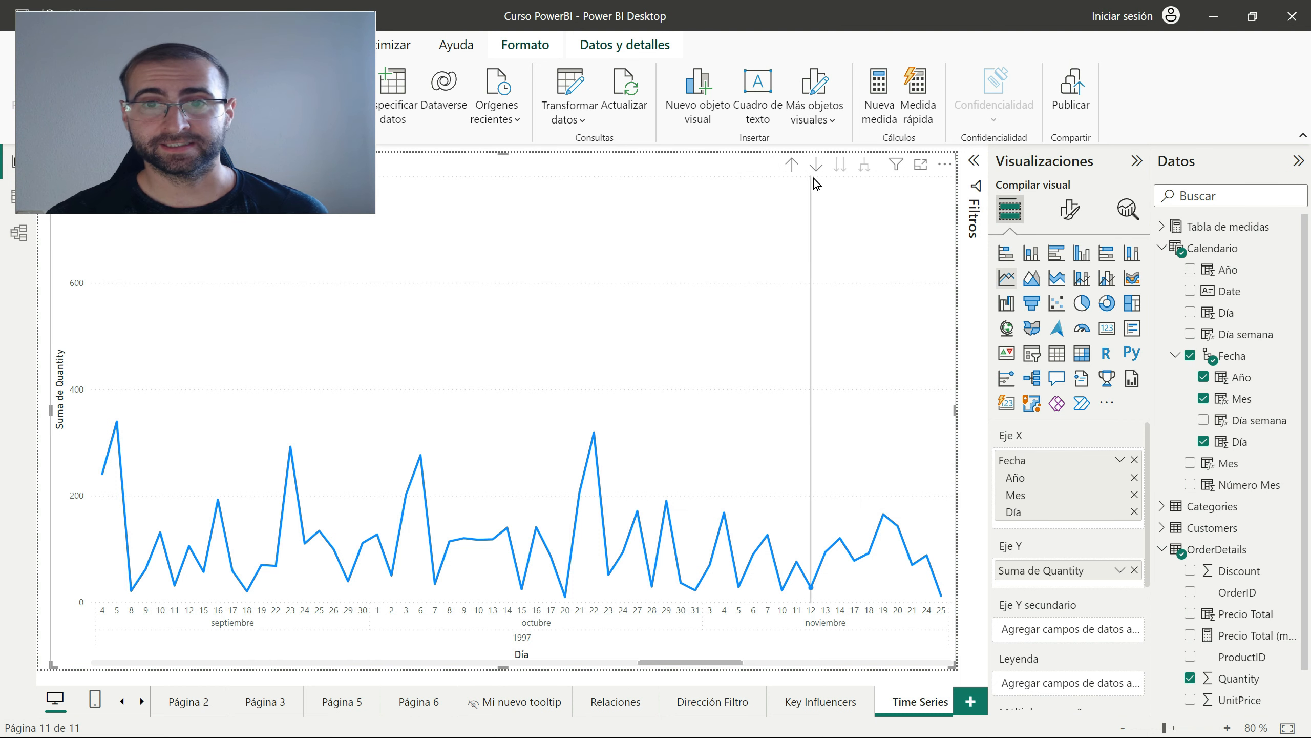
# Drill the chart up to the year level, and try the months-only level of the hierarchy before returning to years.
pyautogui.click(792, 165)
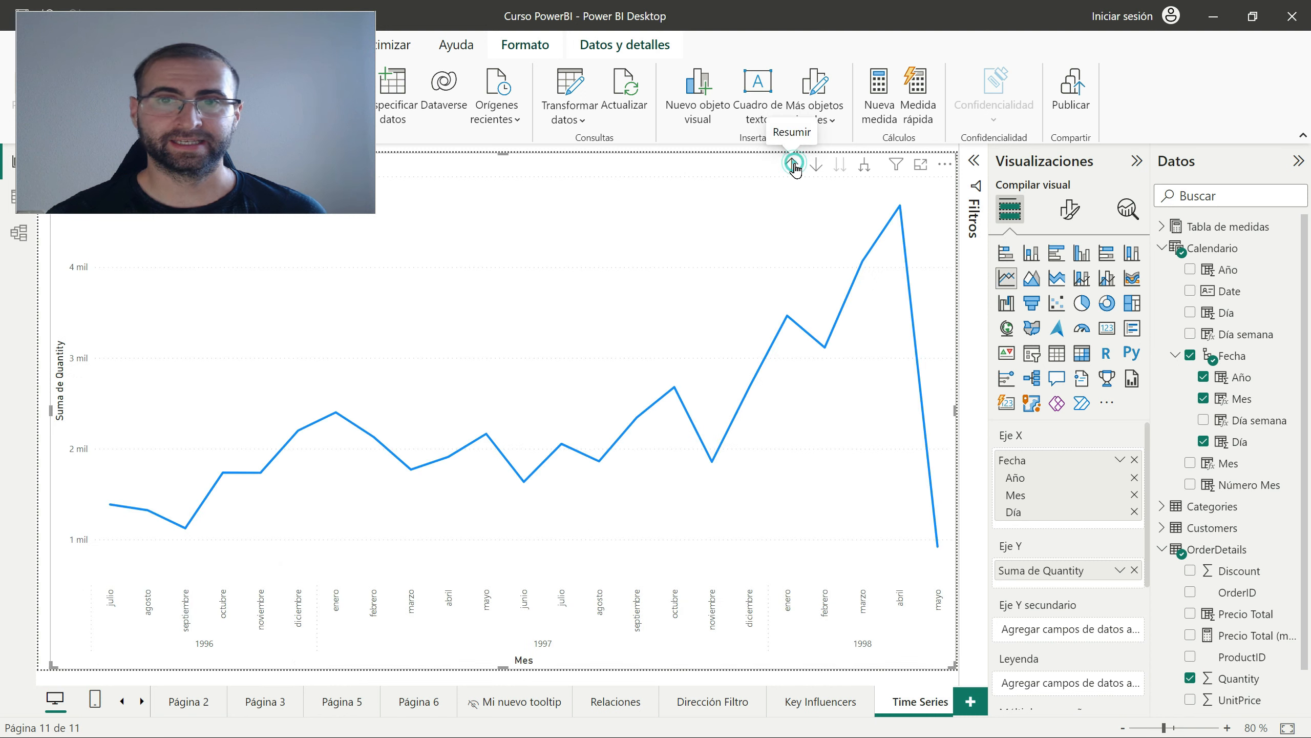
pyautogui.click(793, 165)
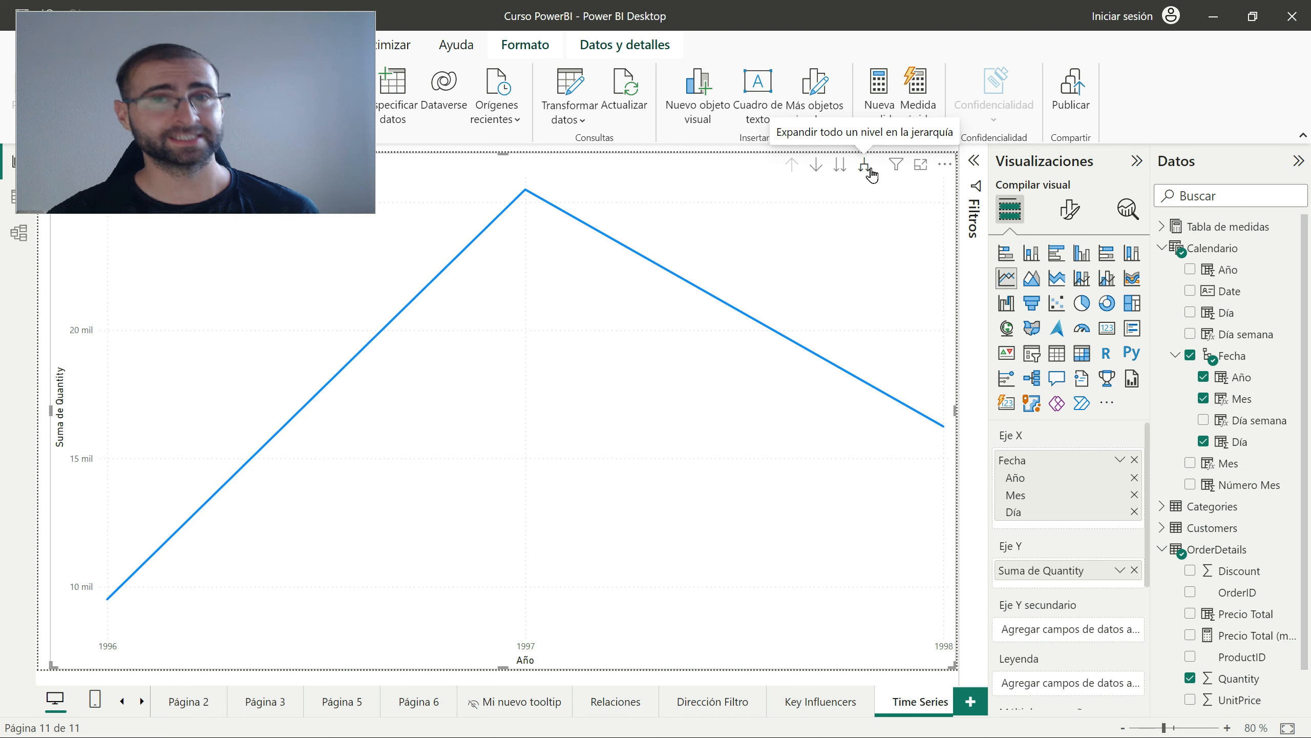
pyautogui.click(840, 167)
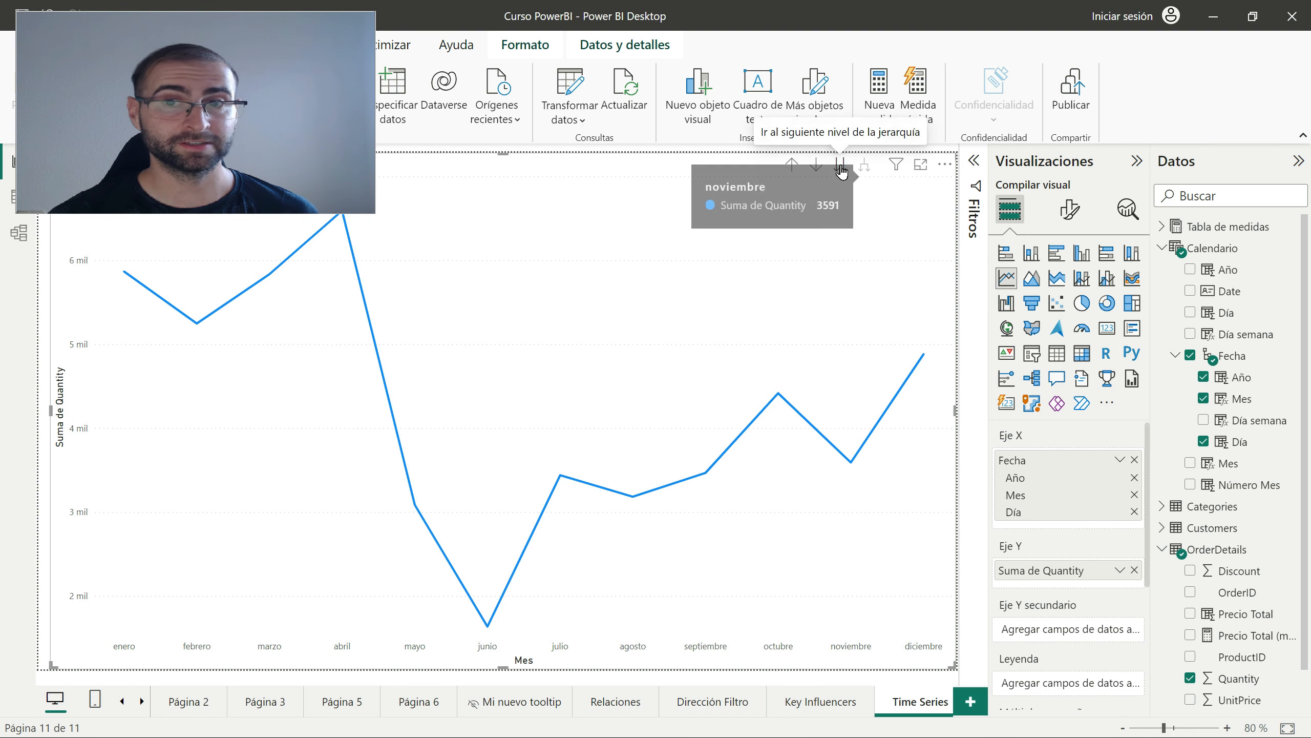
pyautogui.click(792, 166)
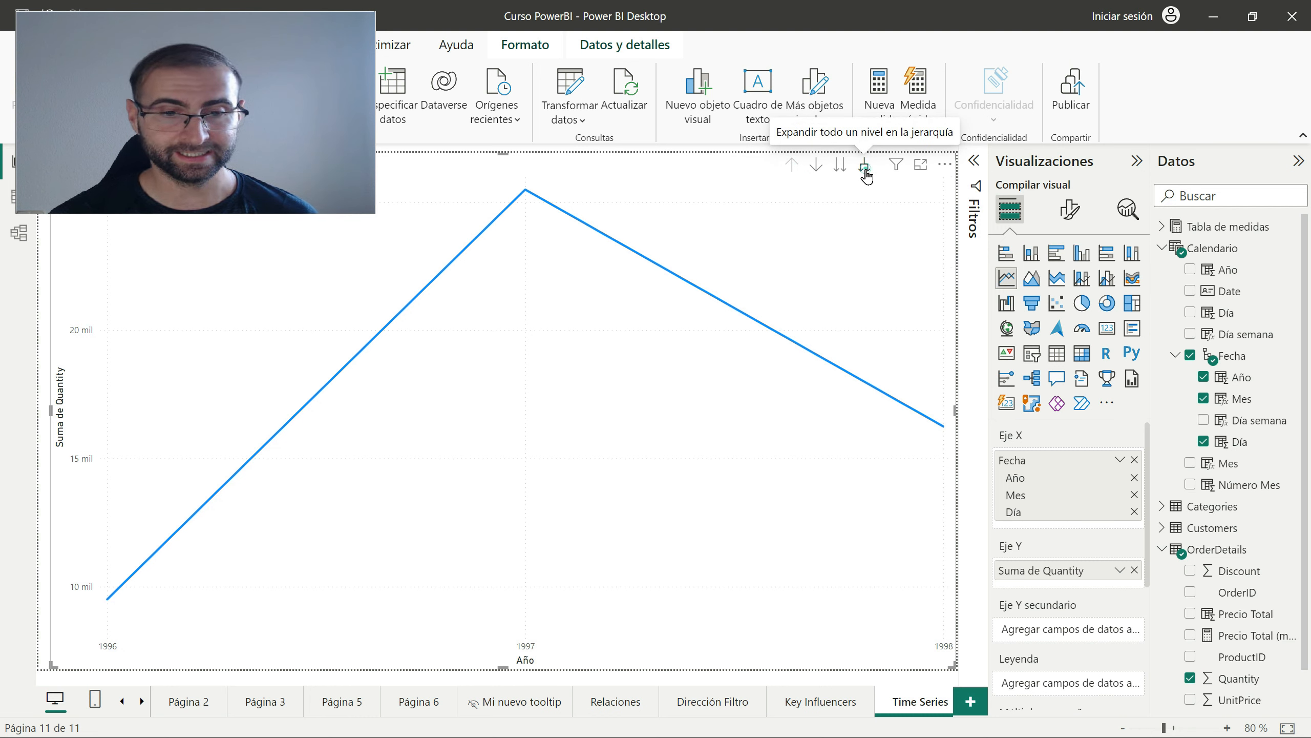
# Expand the whole chart down the hierarchy from years to months and days.
pyautogui.click(864, 166)
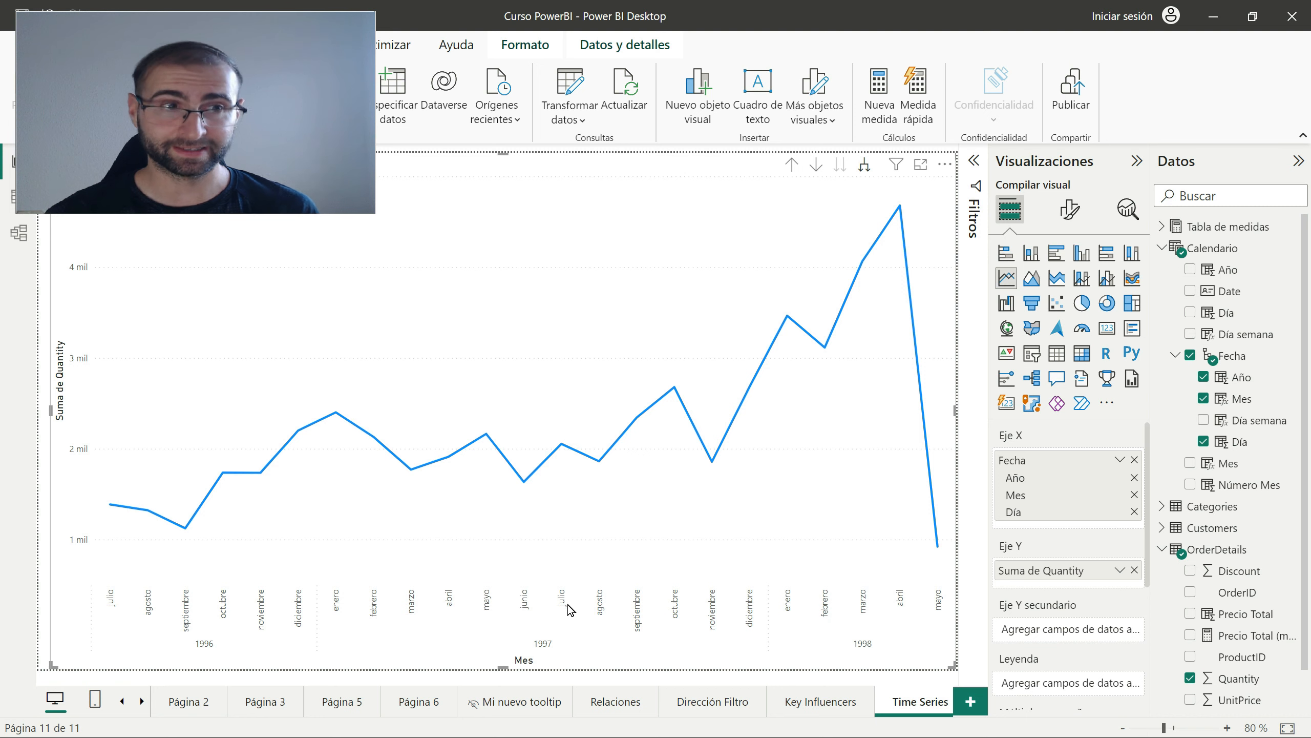
pyautogui.click(864, 167)
pyautogui.keyDown('ctrl'); pyautogui.scroll(-3, 496, 516); pyautogui.keyUp('ctrl')
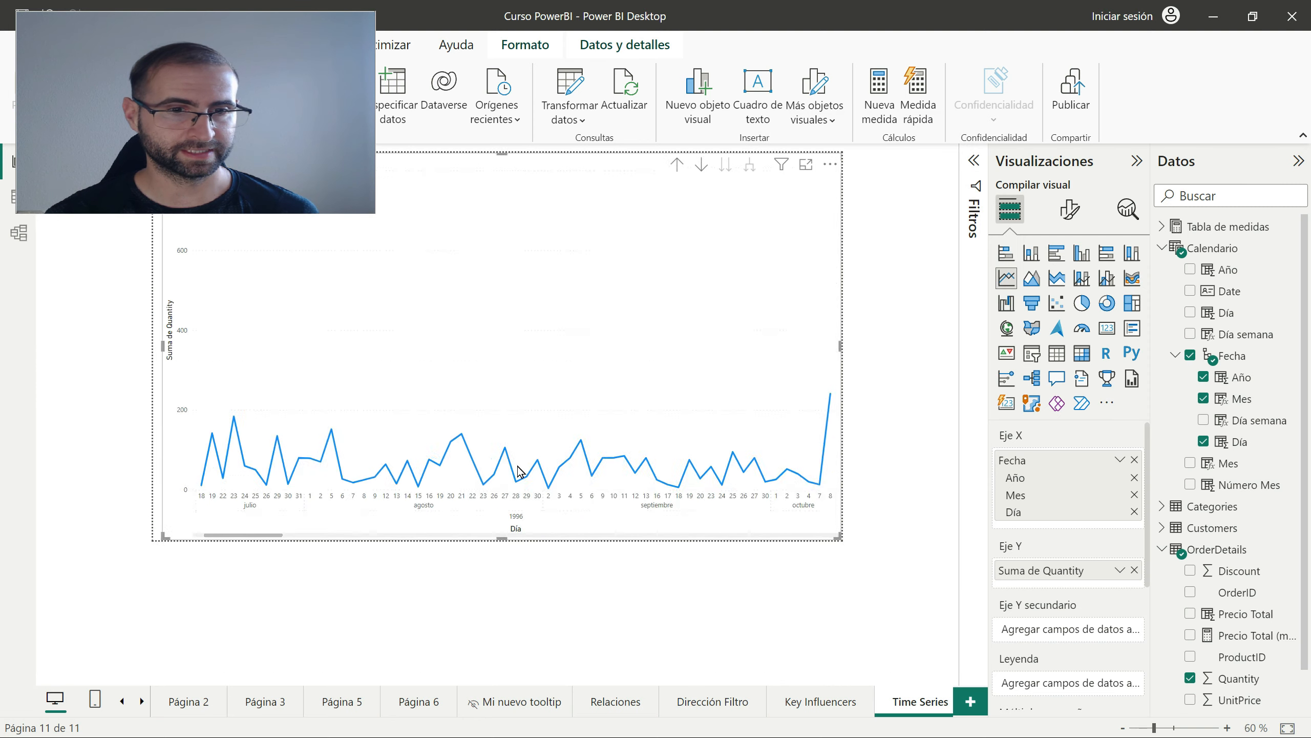
pyautogui.scroll(2, 519, 472)
pyautogui.scroll(1, 519, 471)
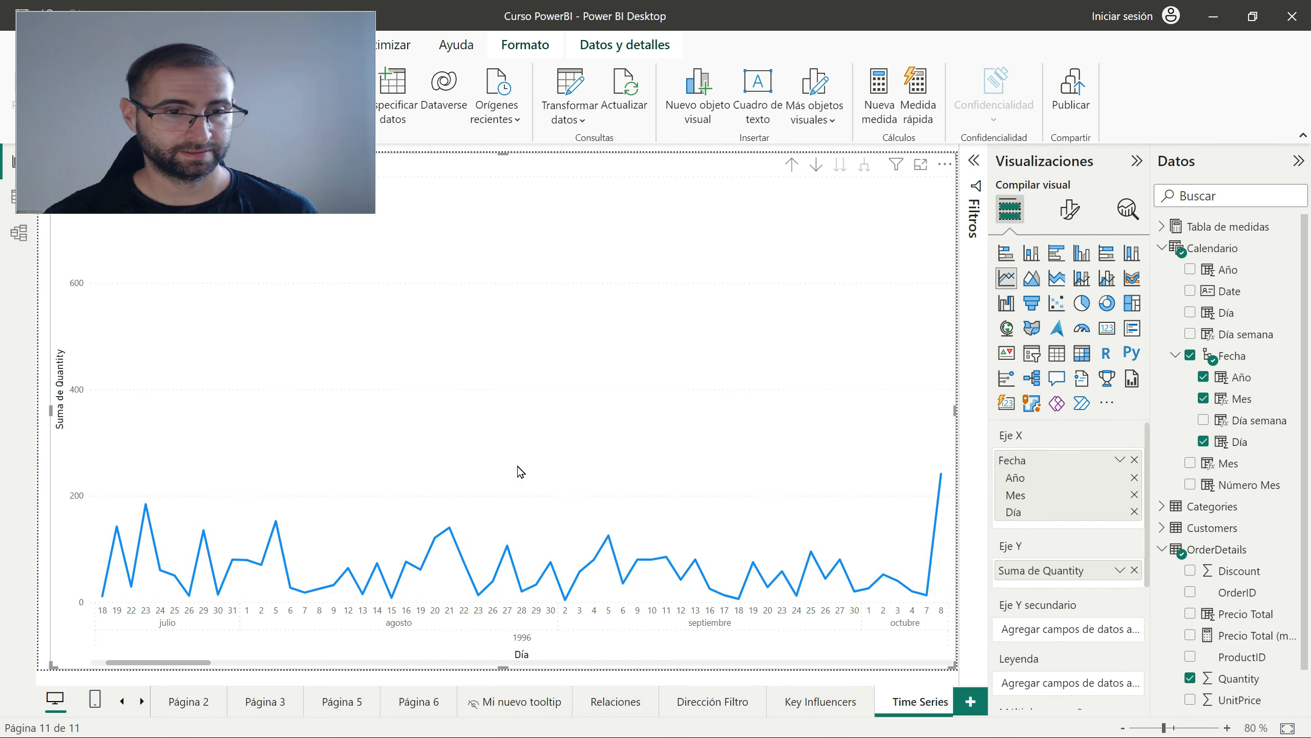
# Look along the daily timeline, and replace the Fecha hierarchy on the X axis with the Date field from Calendario.
pyautogui.moveTo(204, 663); pyautogui.dragTo(589, 653)
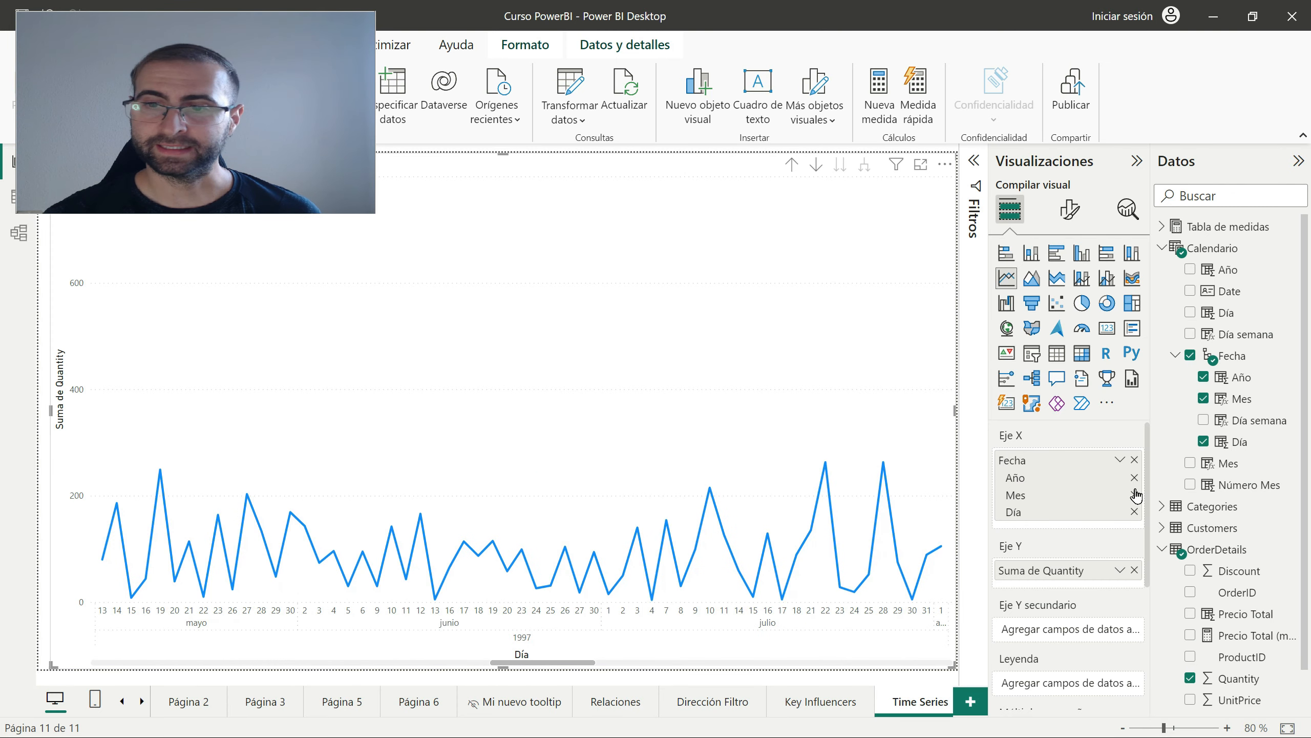
pyautogui.click(1135, 460)
pyautogui.moveTo(1236, 292); pyautogui.dragTo(1076, 463)
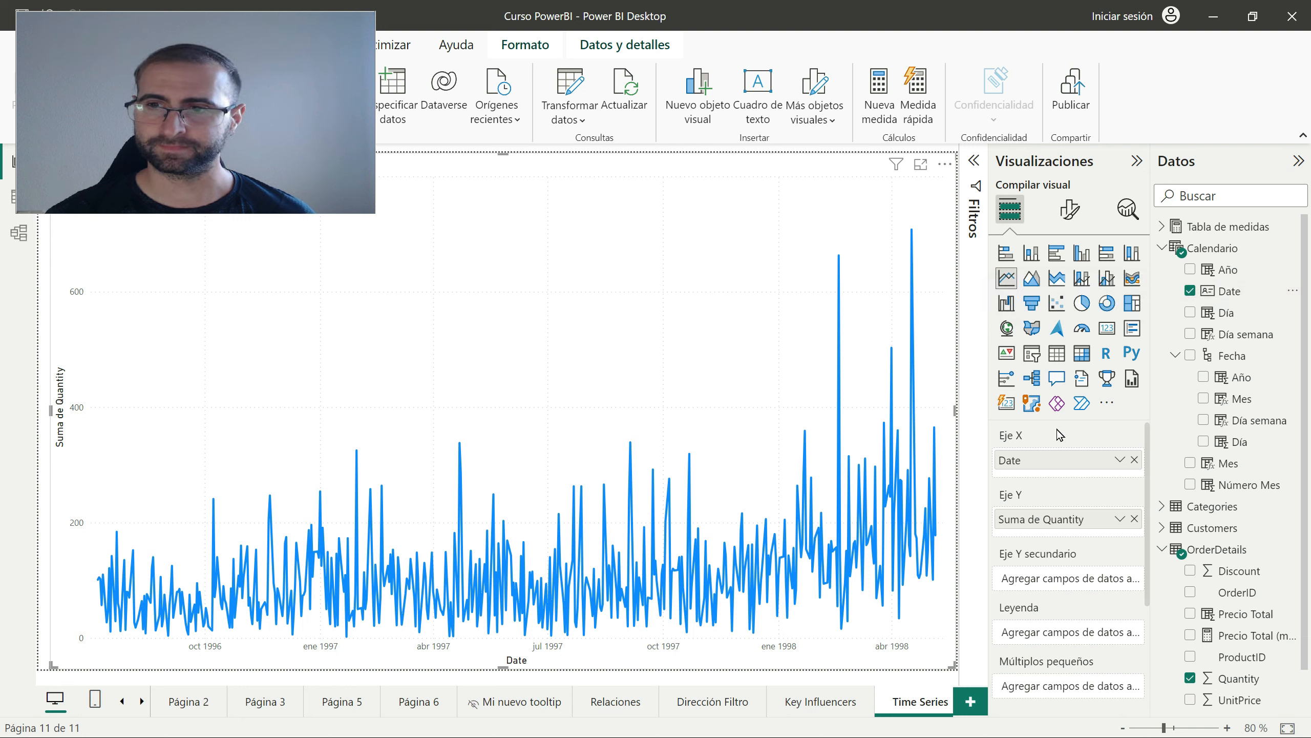
# Add a trend line to the Quantity line chart and expand its settings.
pyautogui.click(1129, 211)
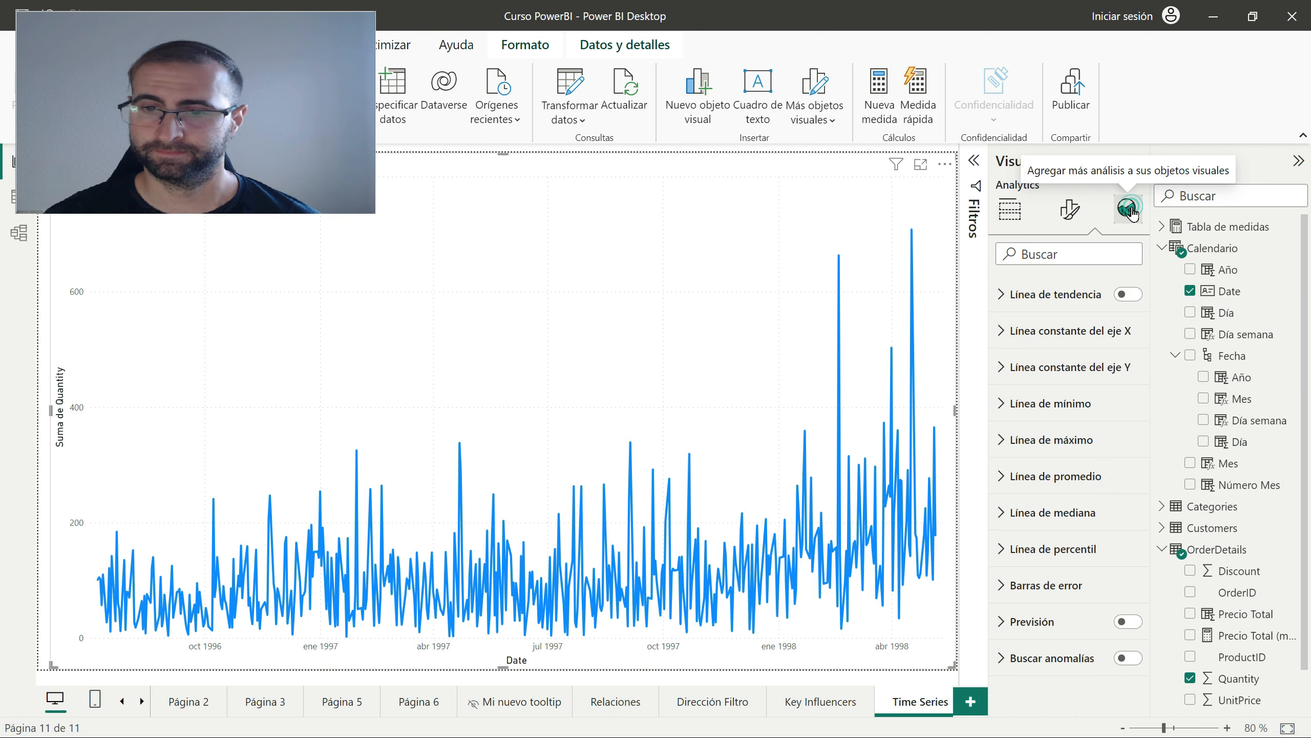
pyautogui.click(1129, 294)
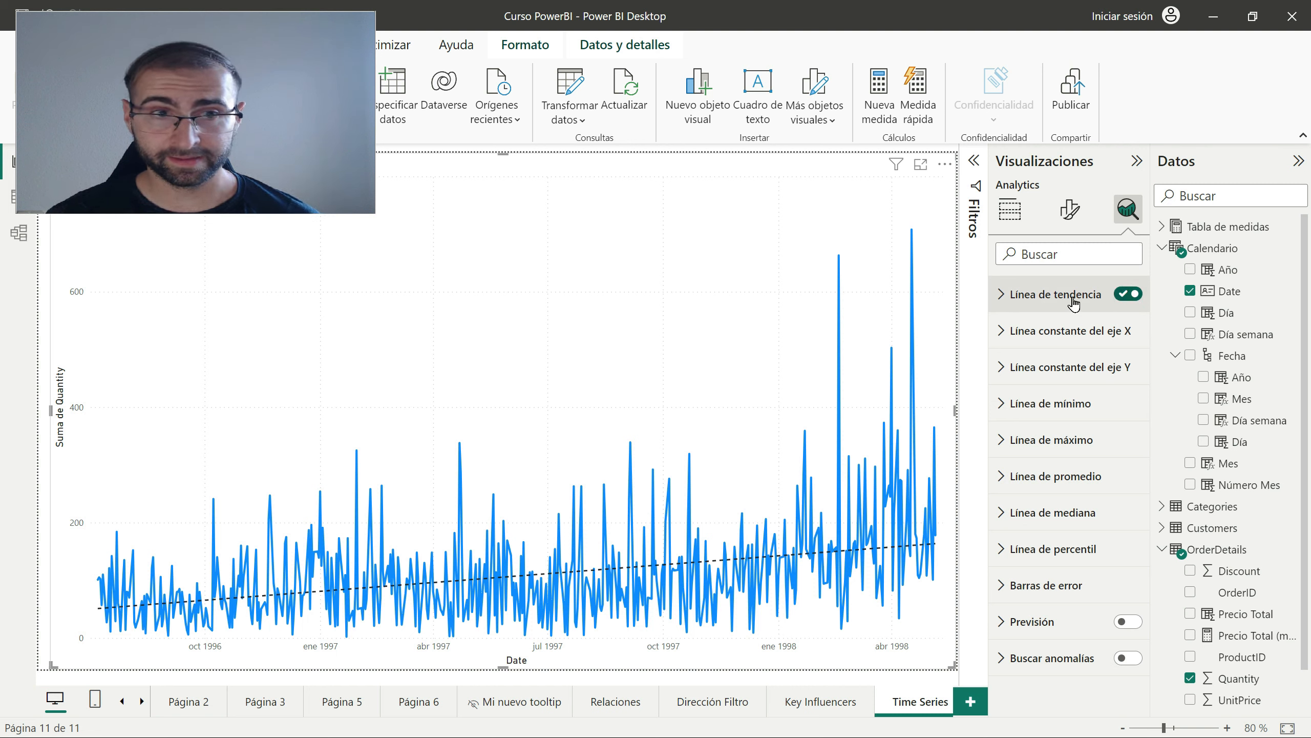
pyautogui.click(1003, 299)
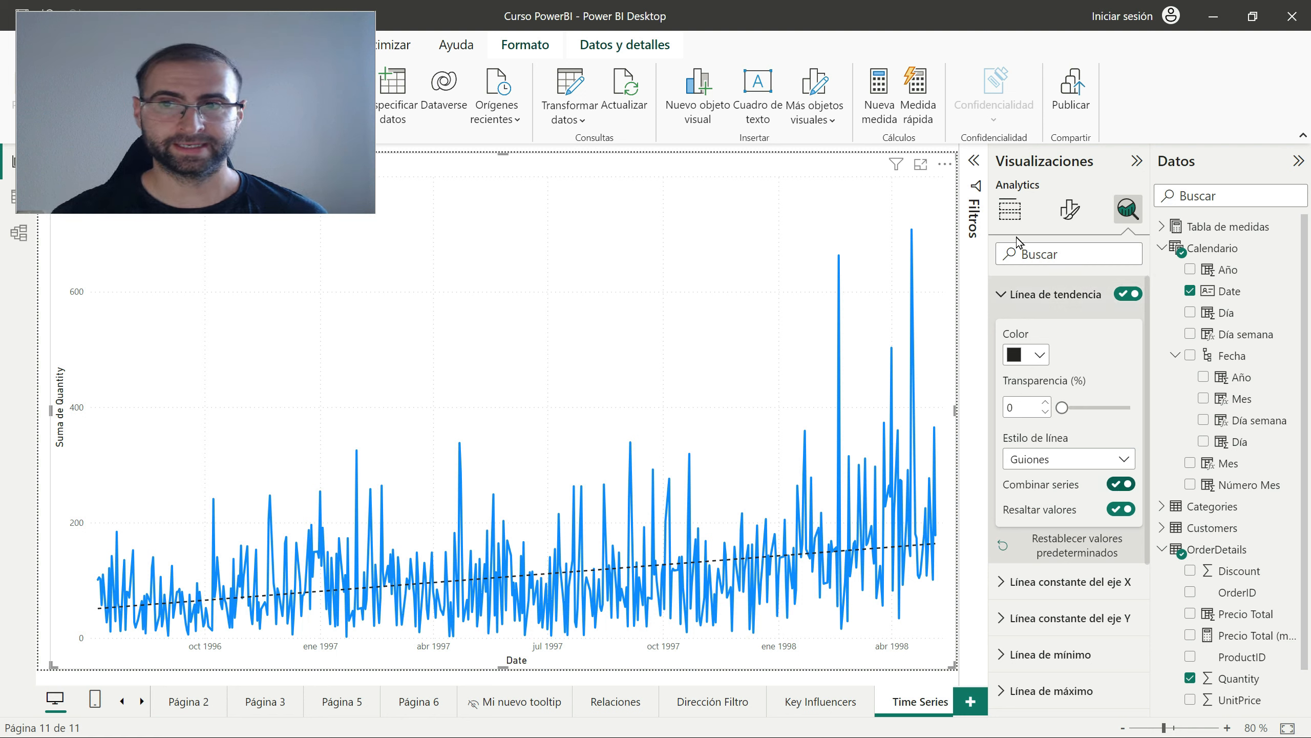
# Split the chart into one line per category by using CategoryName from the Categories table as the legend.
pyautogui.click(1010, 208)
pyautogui.scroll(-1, 1238, 561)
pyautogui.scroll(-1, 1238, 561)
pyautogui.click(1162, 461)
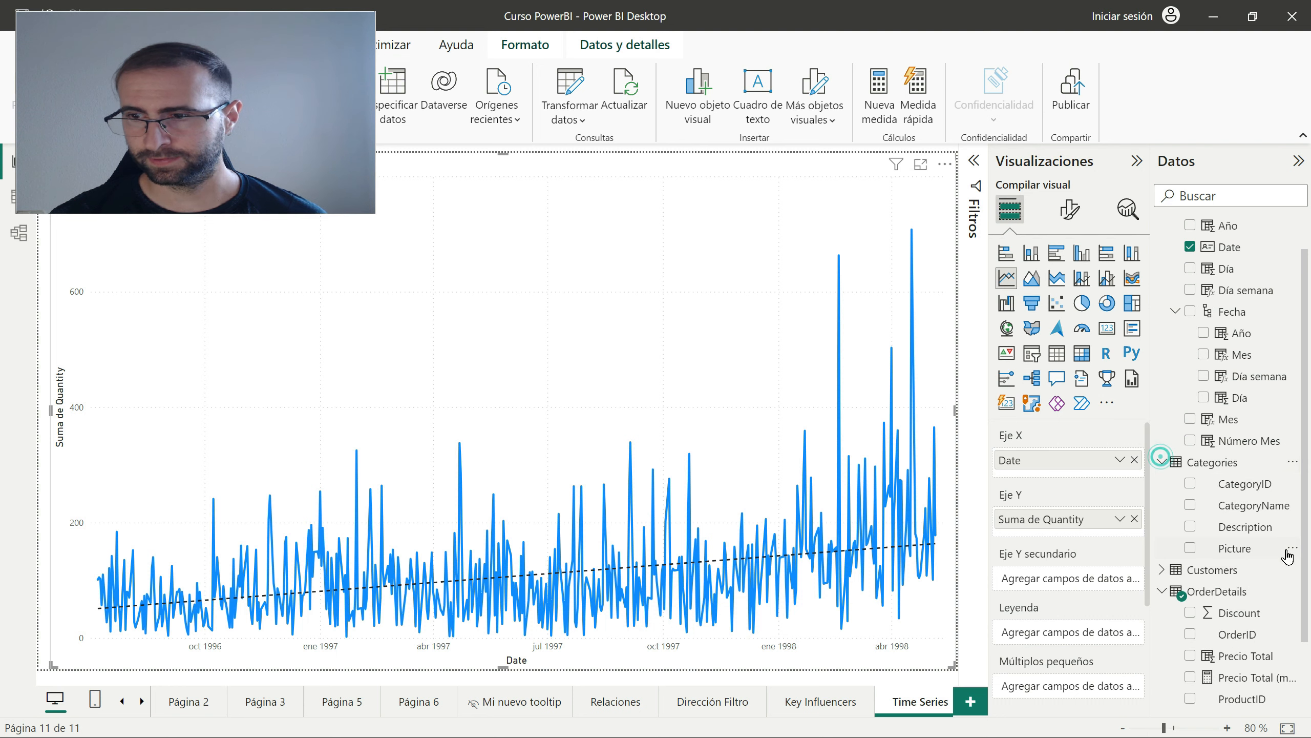
pyautogui.scroll(-3, 1069, 568)
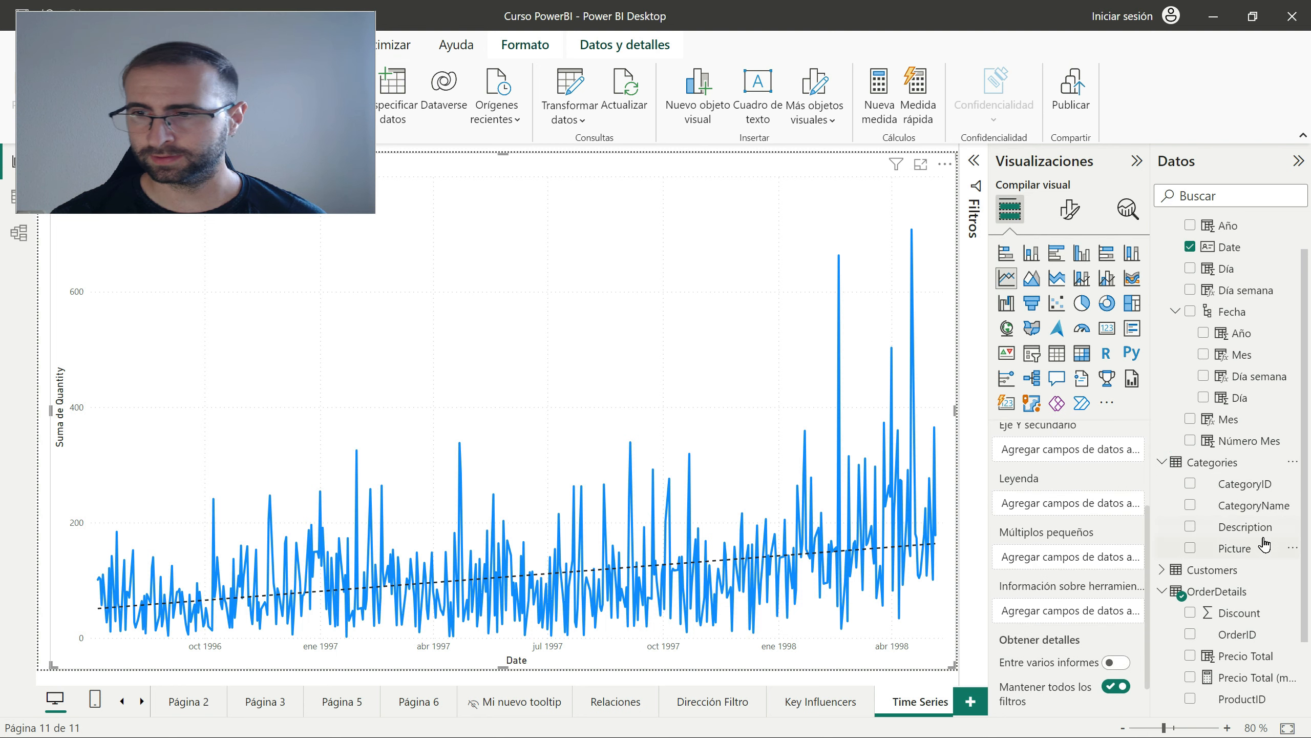
pyautogui.moveTo(1255, 509); pyautogui.dragTo(1084, 500)
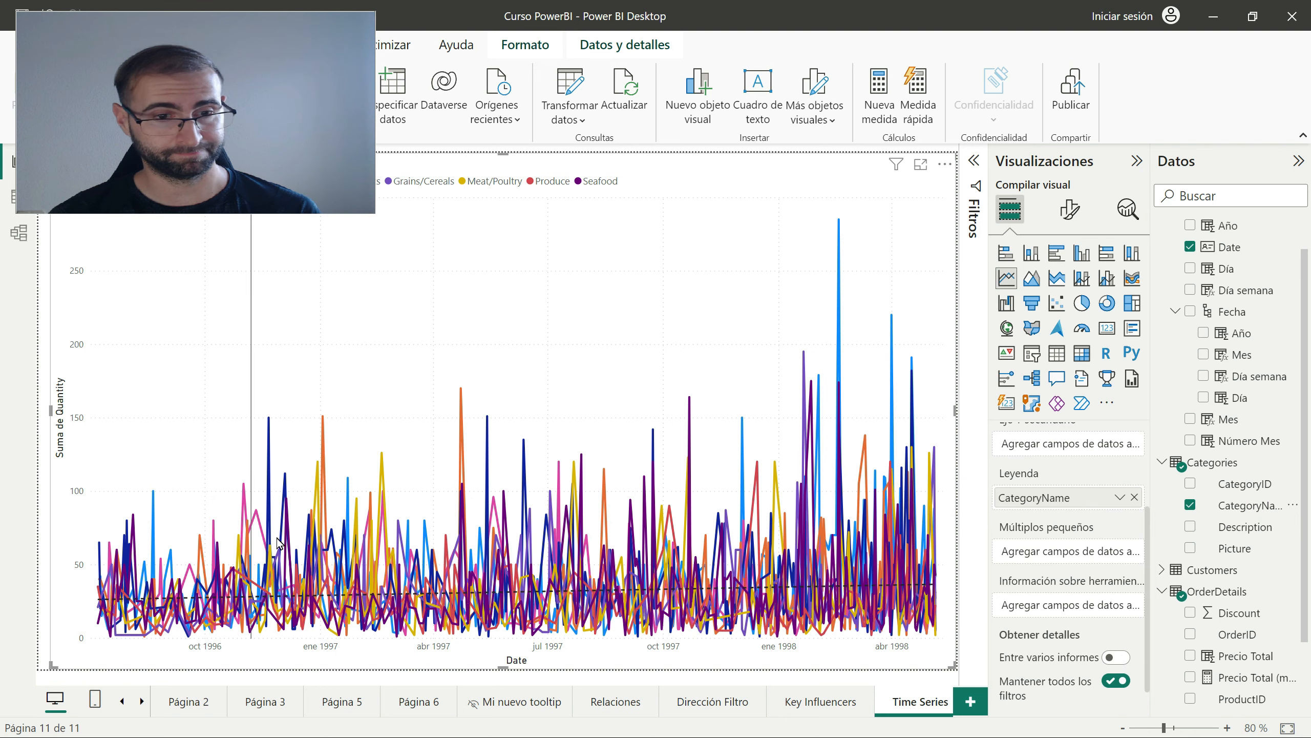
pyautogui.moveTo(894, 637)
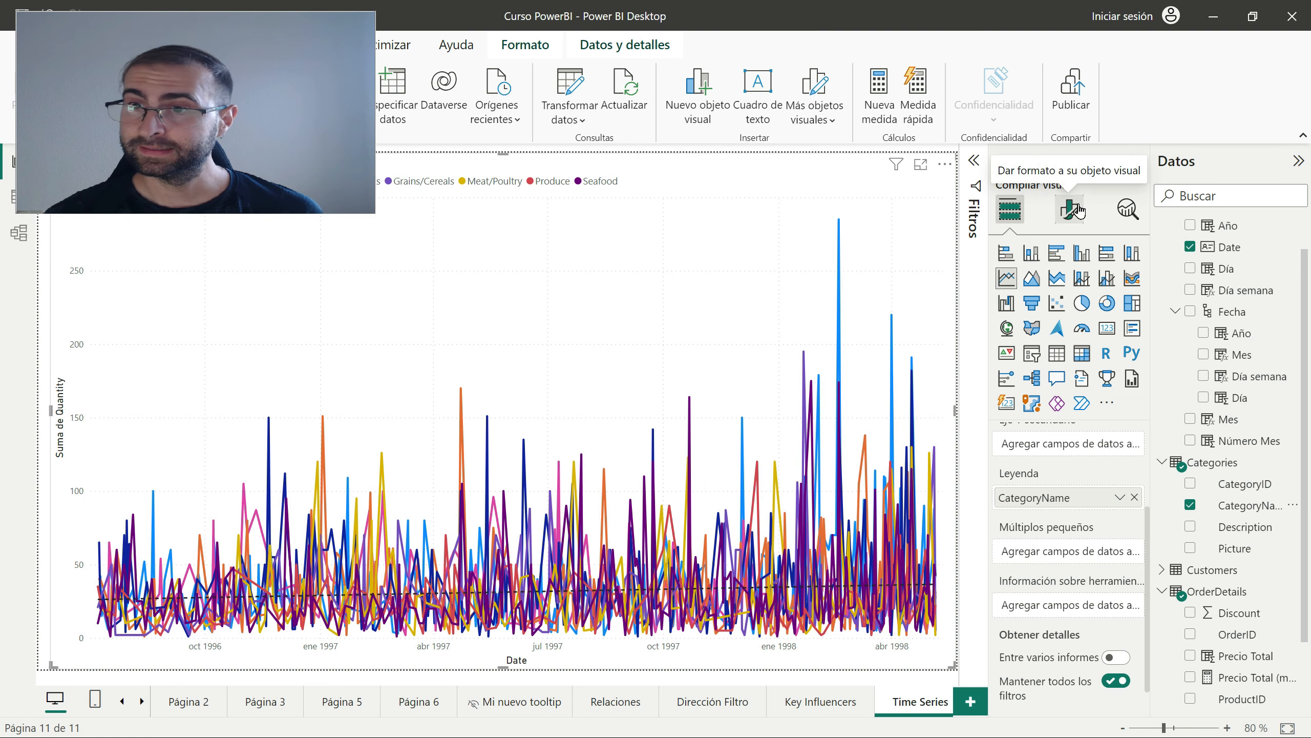
# Try separate trend lines per category by switching off series combining, and restore the single combined trend line.
pyautogui.click(1128, 209)
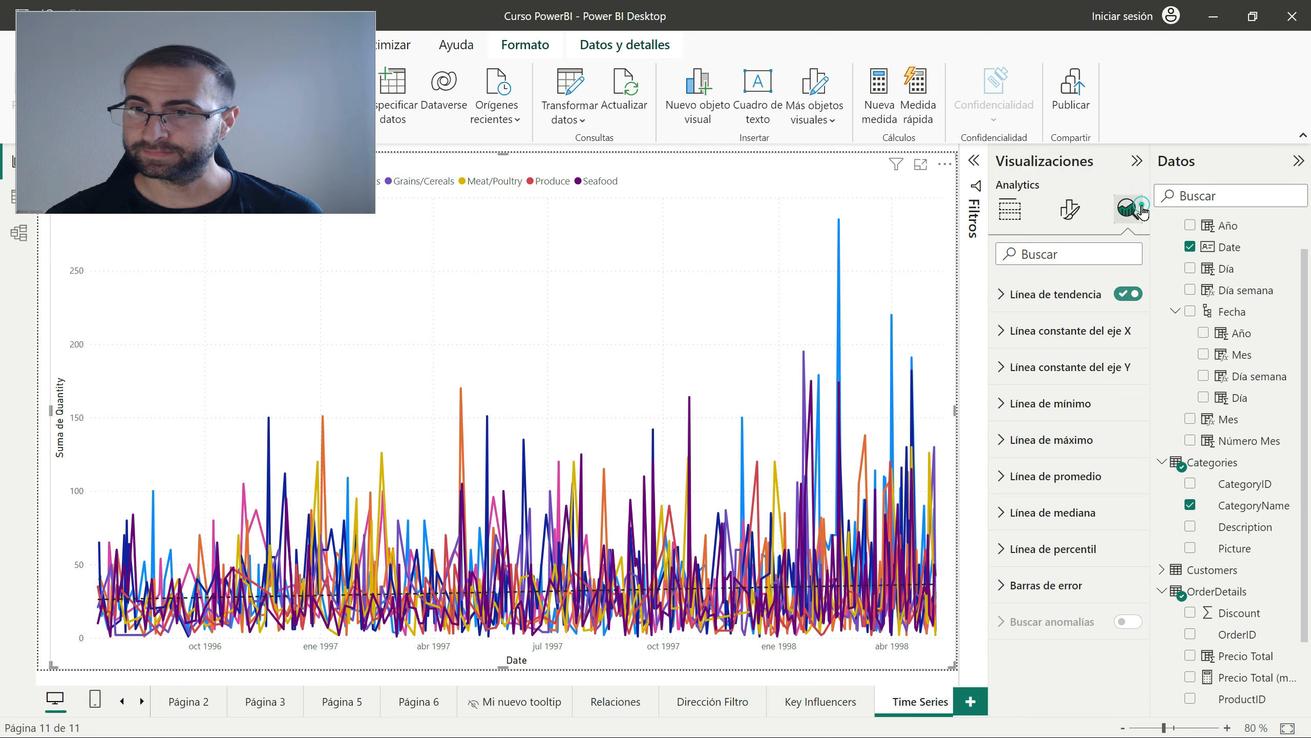
pyautogui.click(1002, 292)
pyautogui.click(1122, 486)
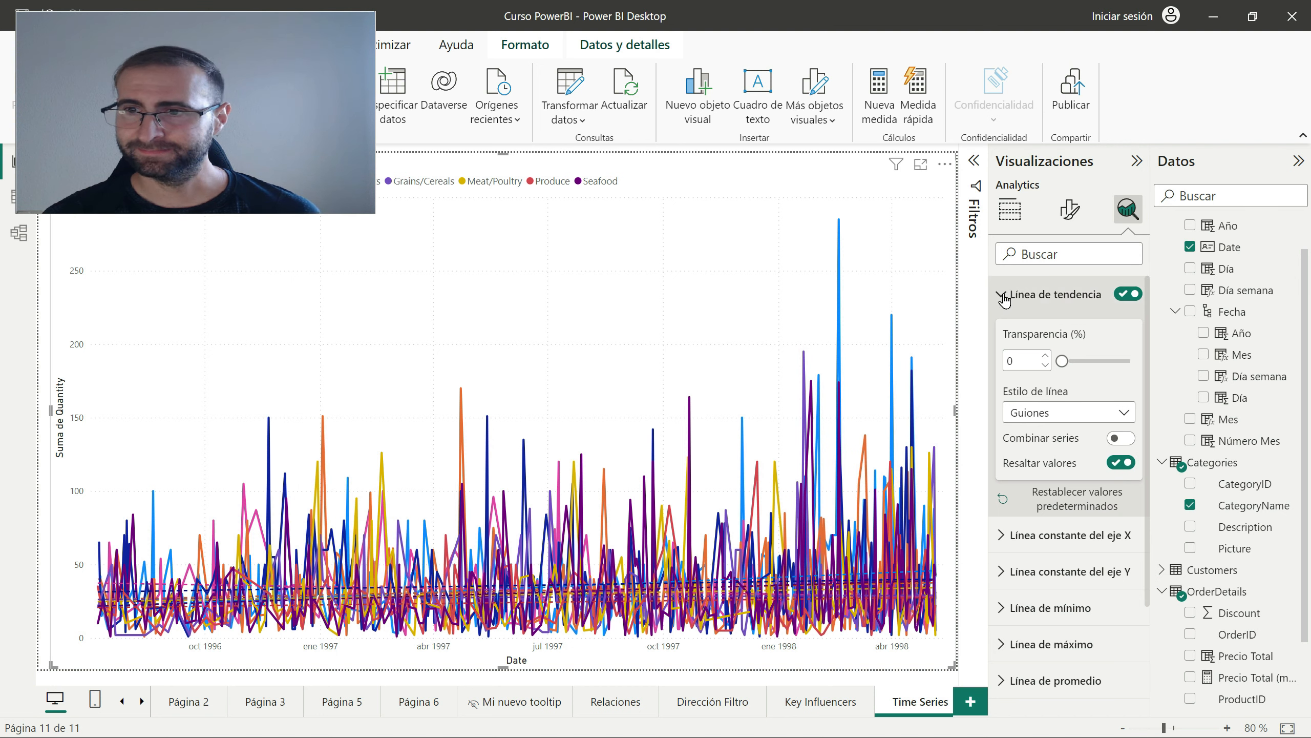
pyautogui.click(1135, 296)
pyautogui.click(1135, 296)
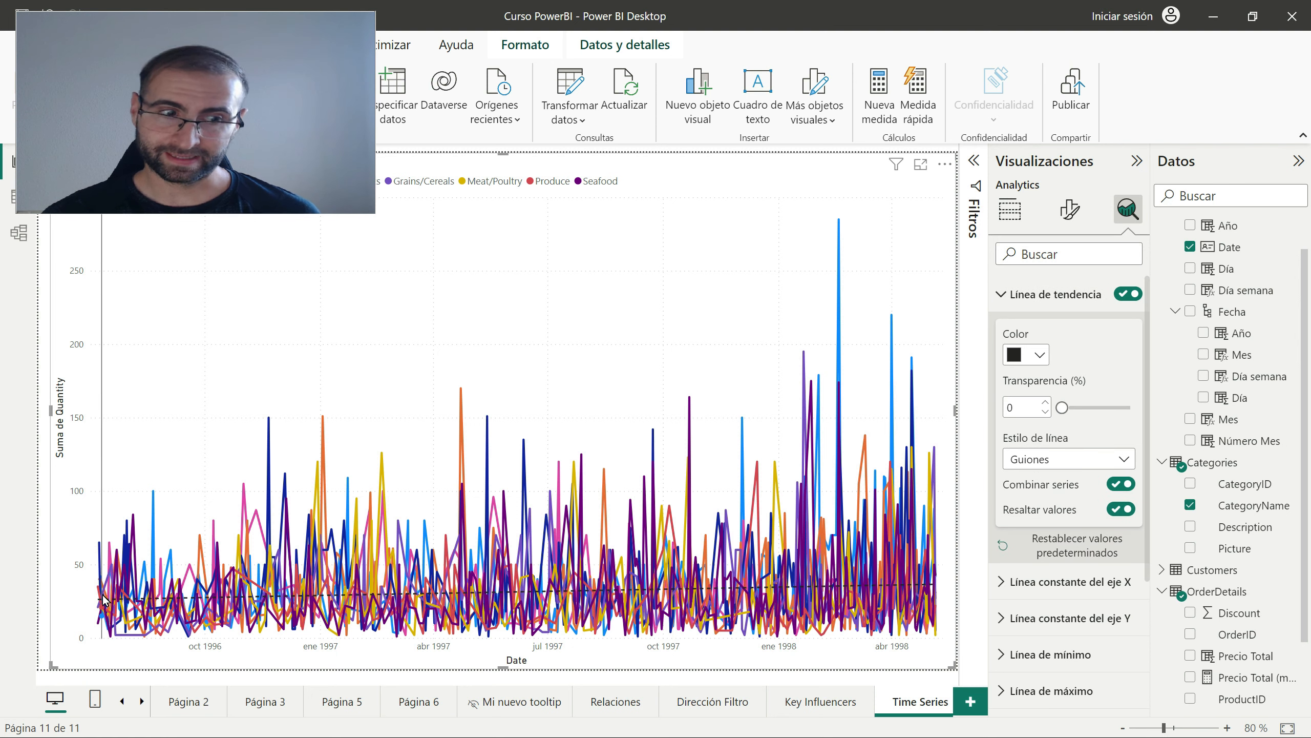
pyautogui.moveTo(104, 599)
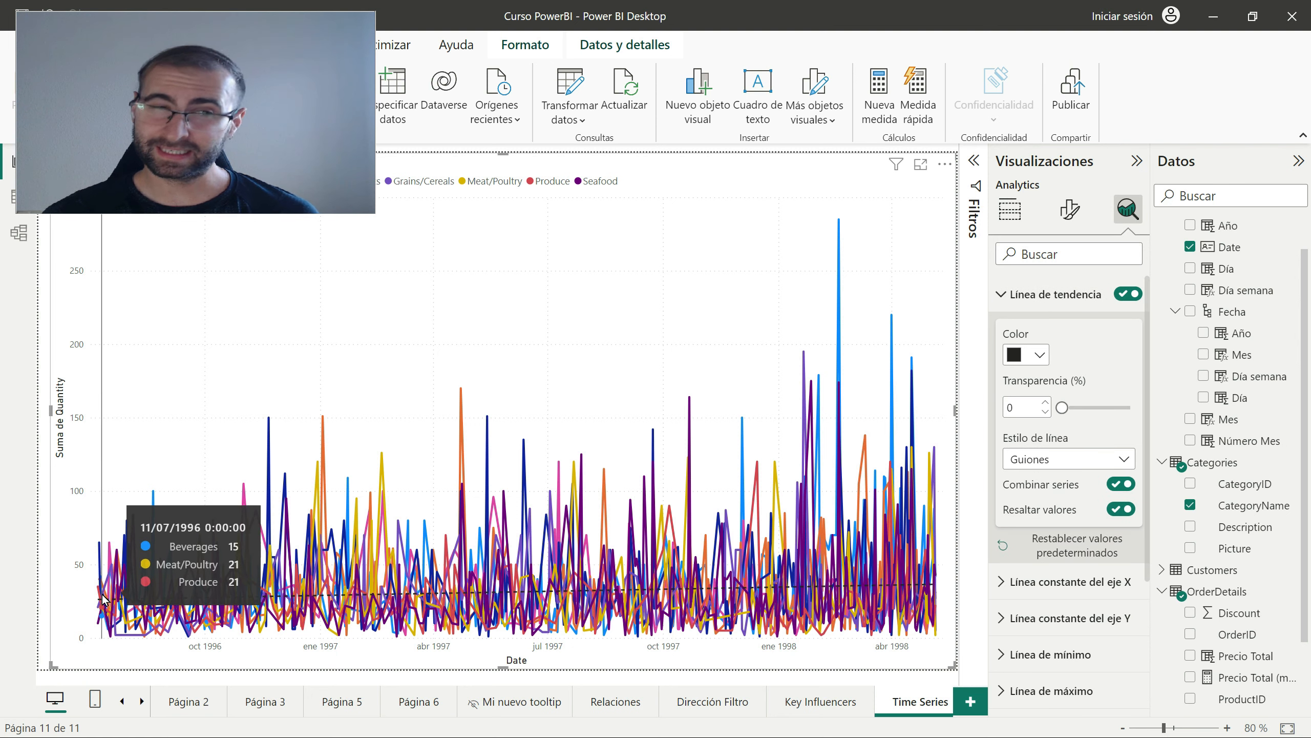
# Enable the zoom sliders and use them to narrow the quantity range and focus the dates on early 1998.
pyautogui.click(1080, 221)
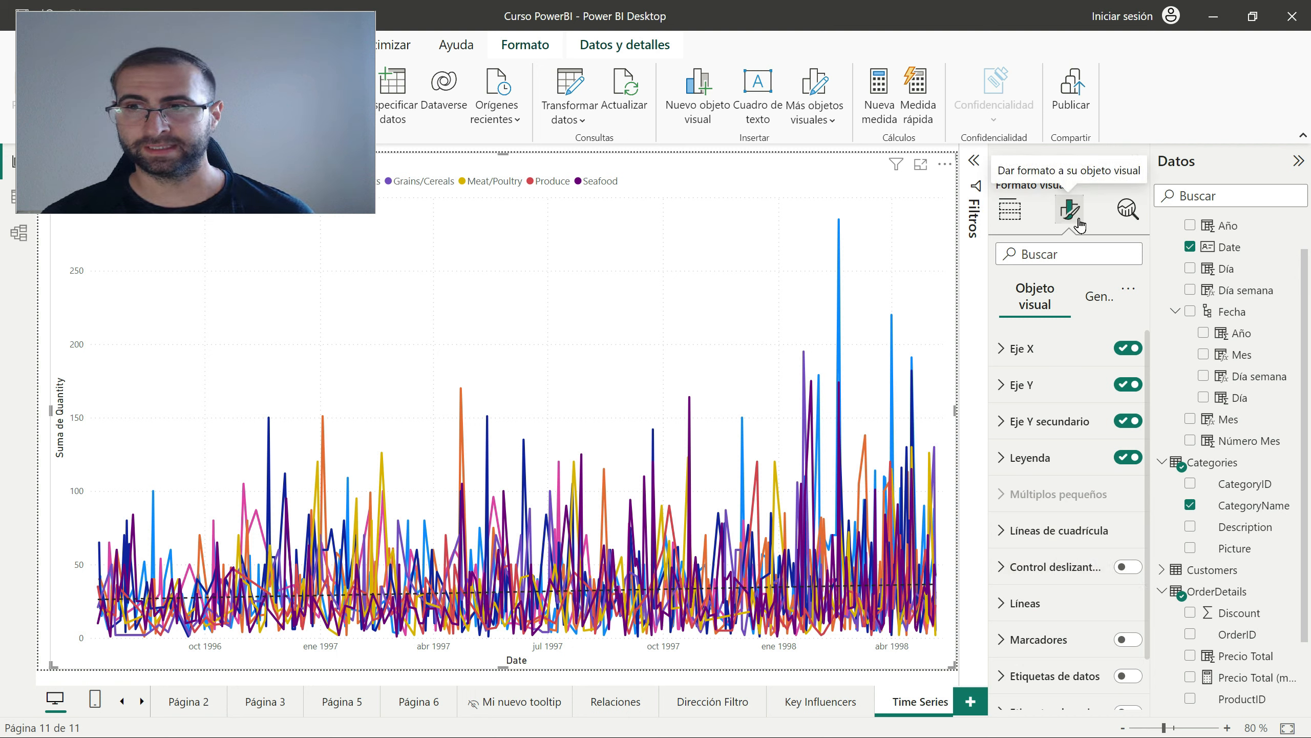
pyautogui.click(1126, 567)
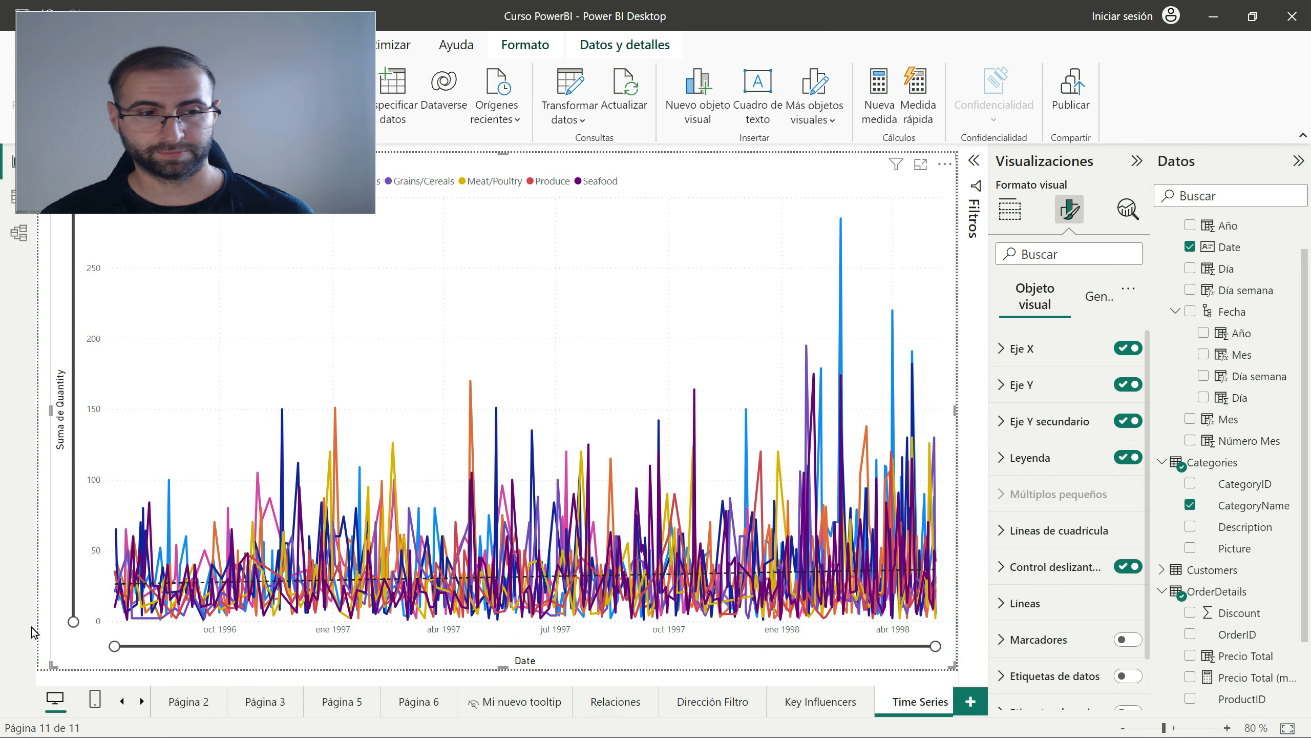
pyautogui.moveTo(263, 147); pyautogui.dragTo(349, 147)
pyautogui.moveTo(73, 196); pyautogui.dragTo(41, 417)
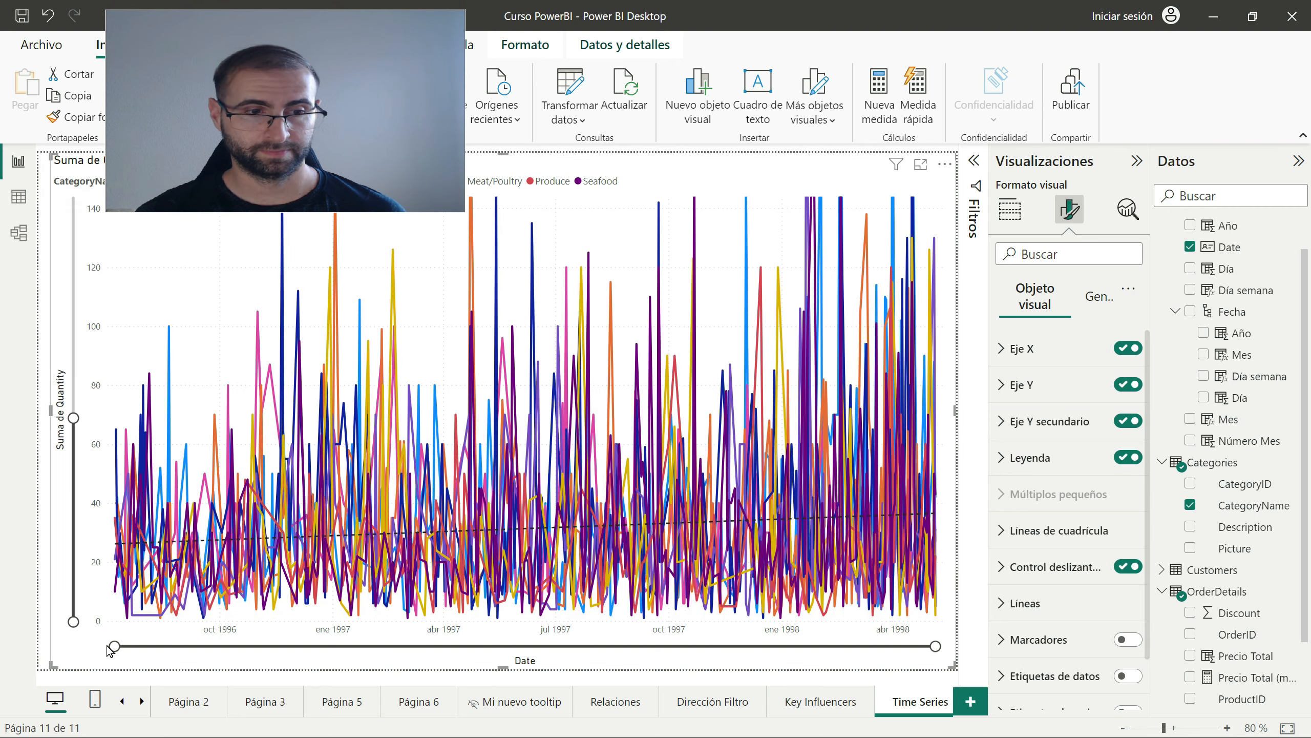
pyautogui.moveTo(111, 644); pyautogui.dragTo(856, 646)
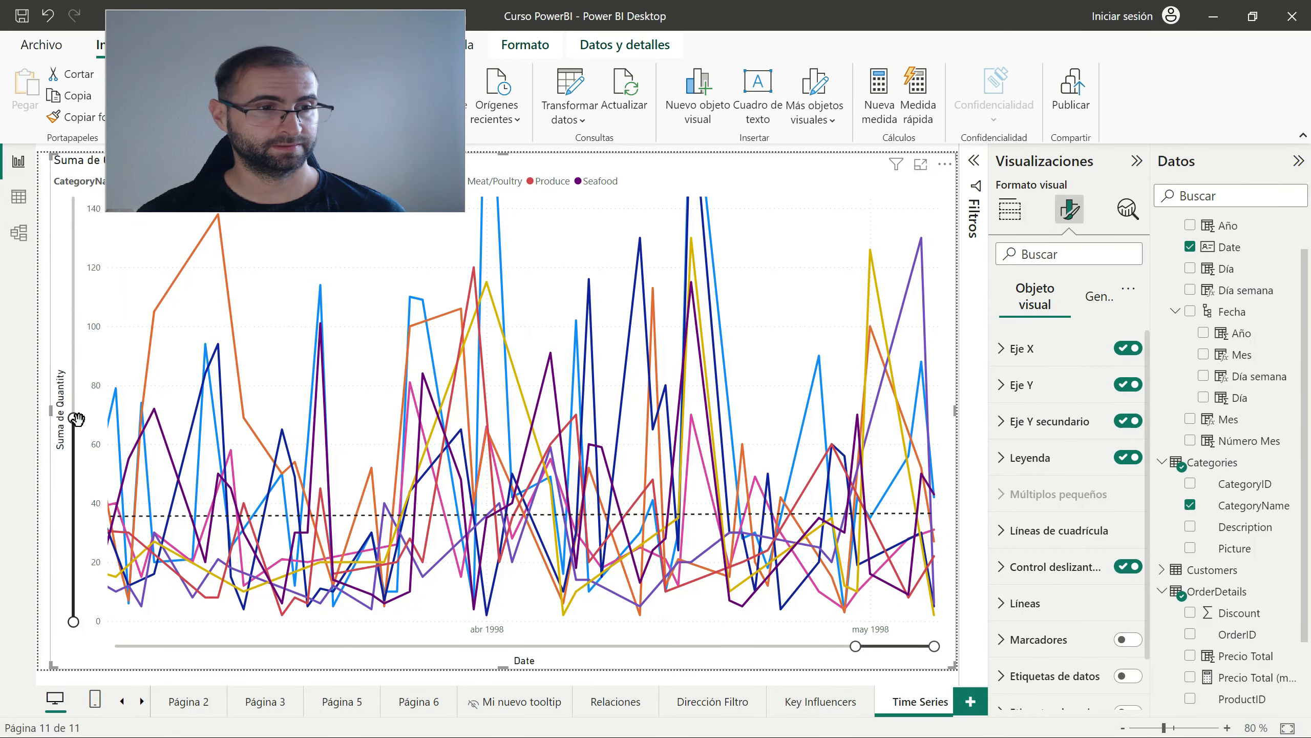
pyautogui.moveTo(77, 429); pyautogui.dragTo(110, 282)
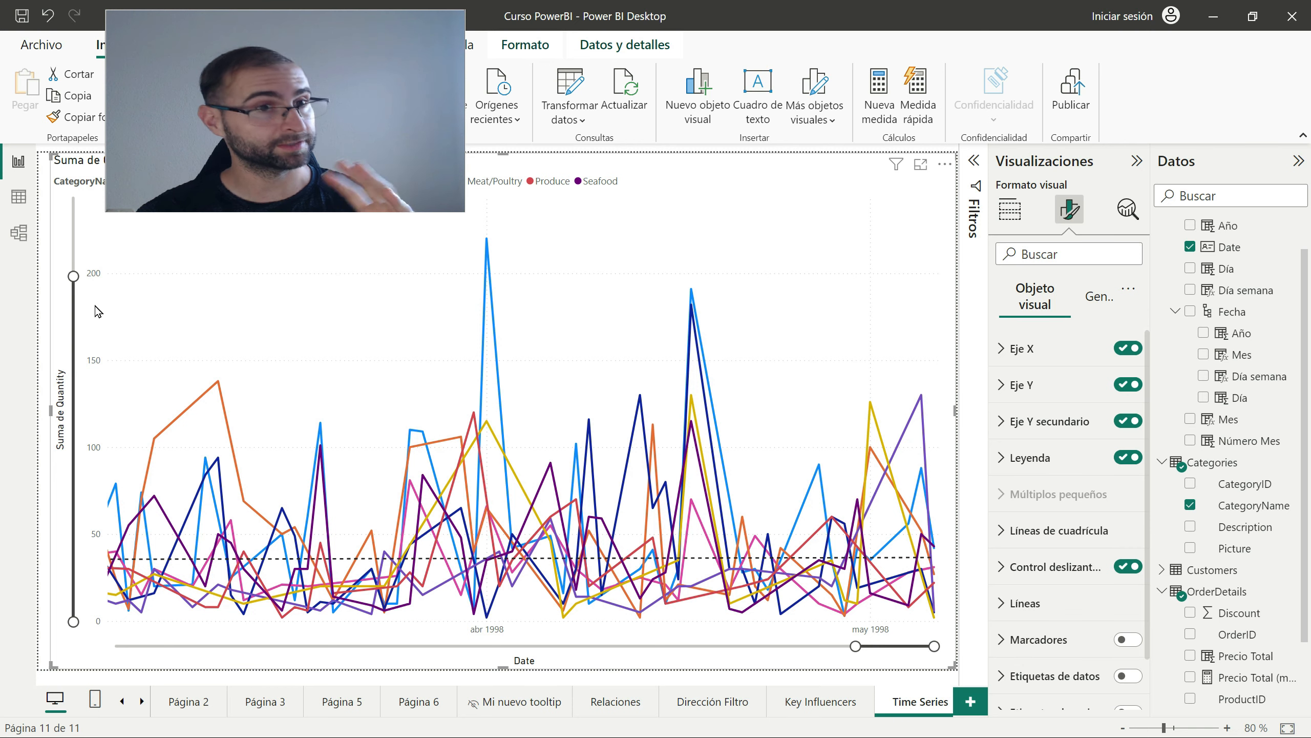
pyautogui.moveTo(893, 646); pyautogui.dragTo(829, 651)
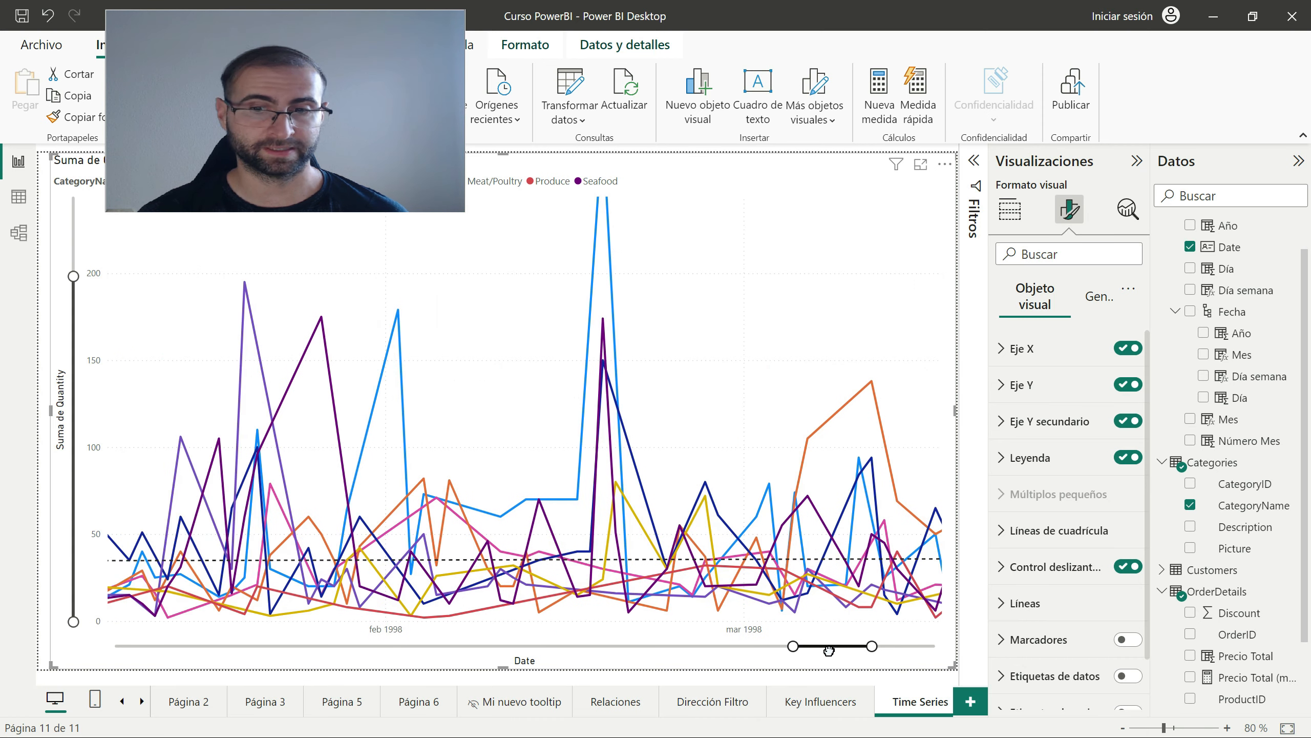
# Disable the zoom sliders and remove CategoryName from the chart's legend.
pyautogui.click(1128, 566)
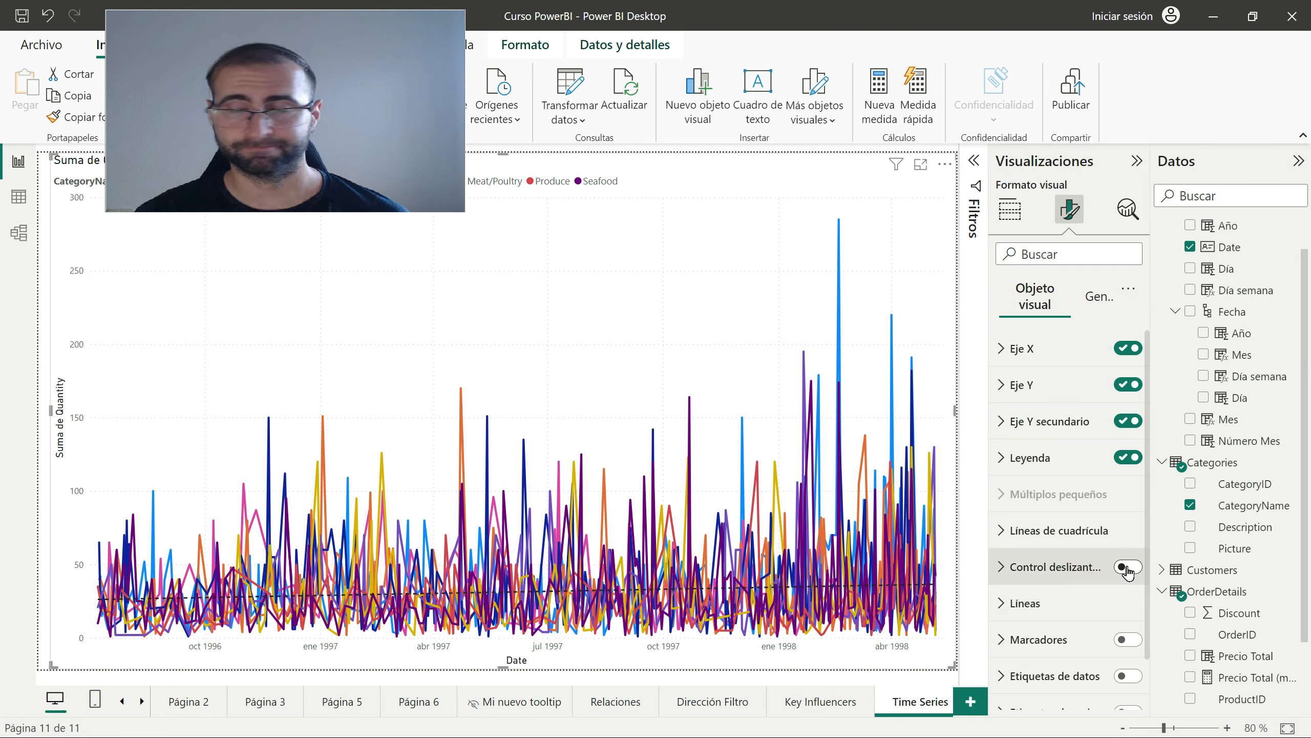
pyautogui.click(1010, 209)
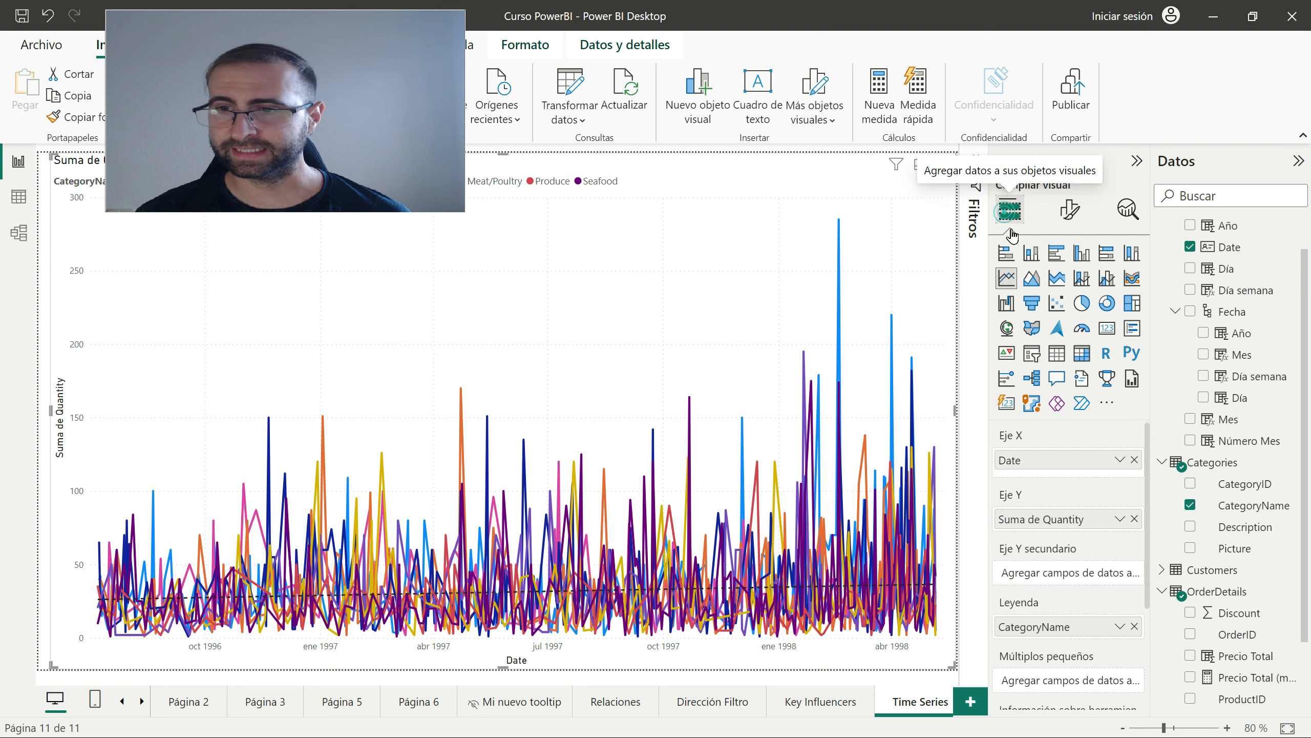
pyautogui.click(1134, 626)
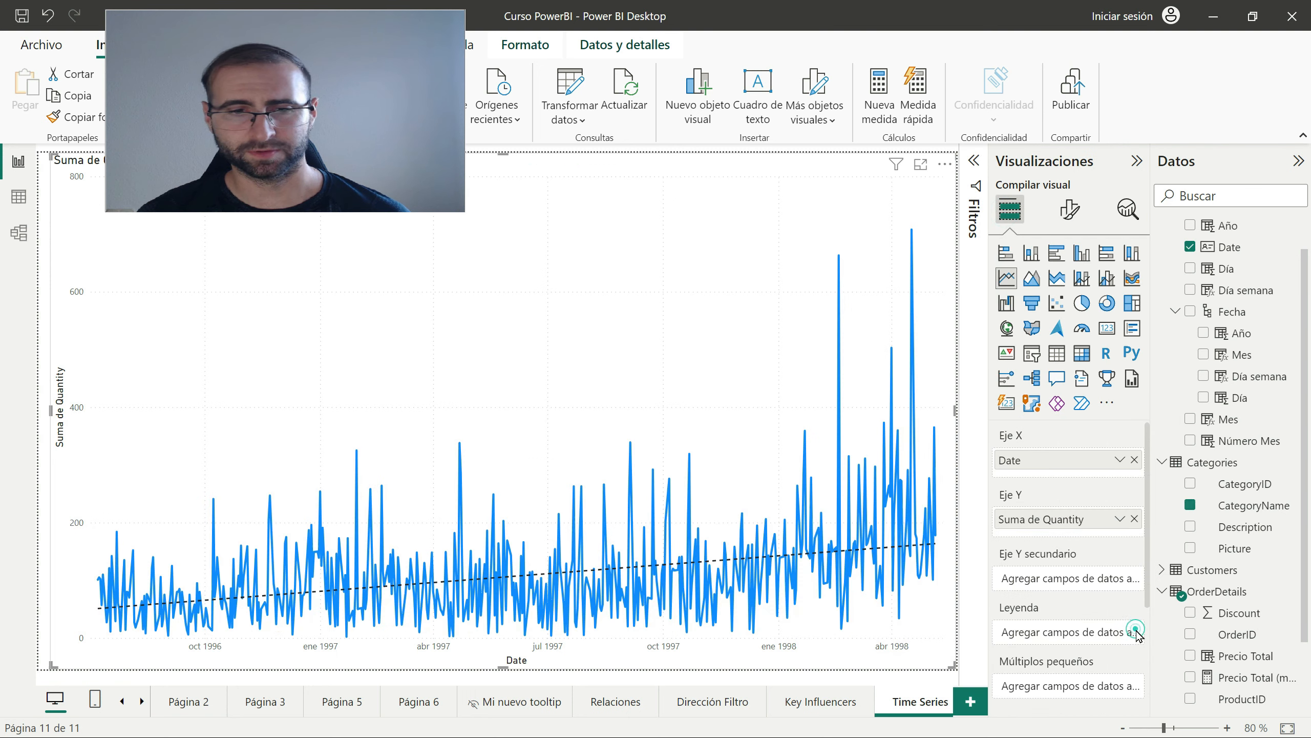
# Add a constant line on the Y axis with a value of 100 and colour it red.
pyautogui.click(1135, 229)
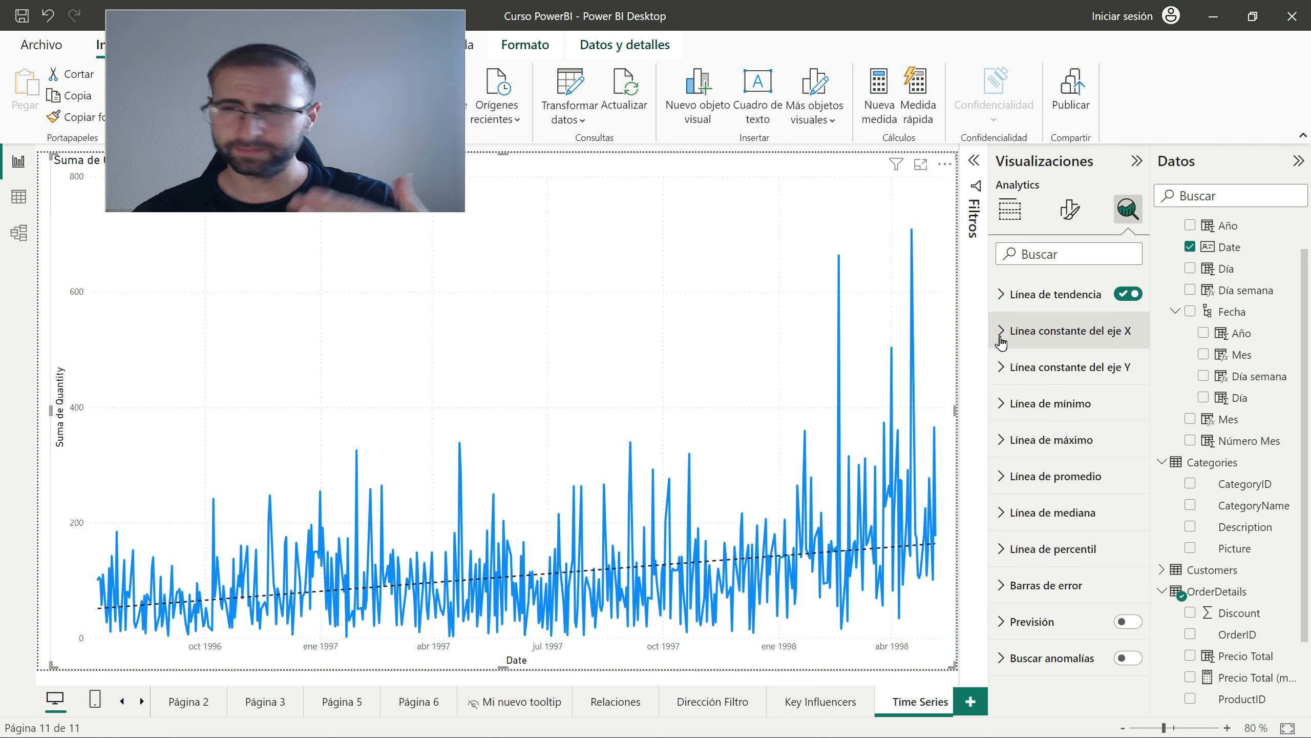
pyautogui.click(1004, 368)
pyautogui.click(1034, 430)
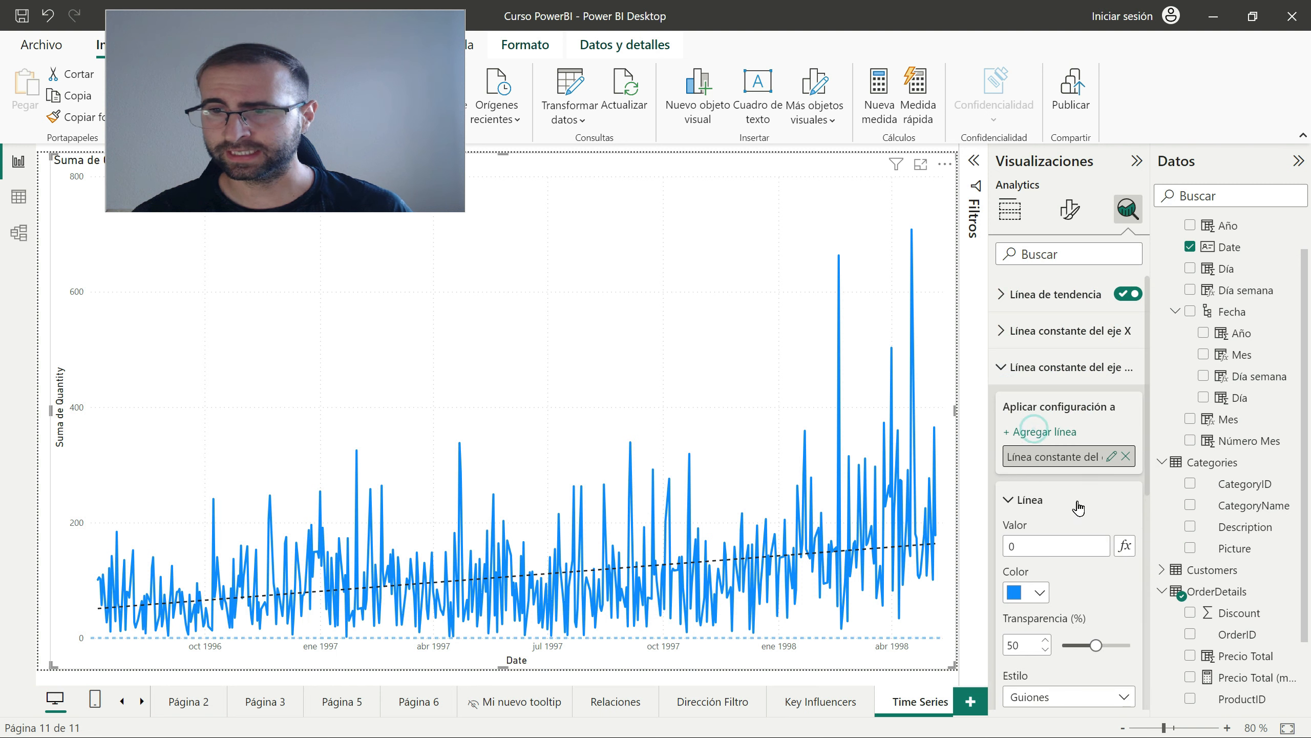
pyautogui.click(1067, 540)
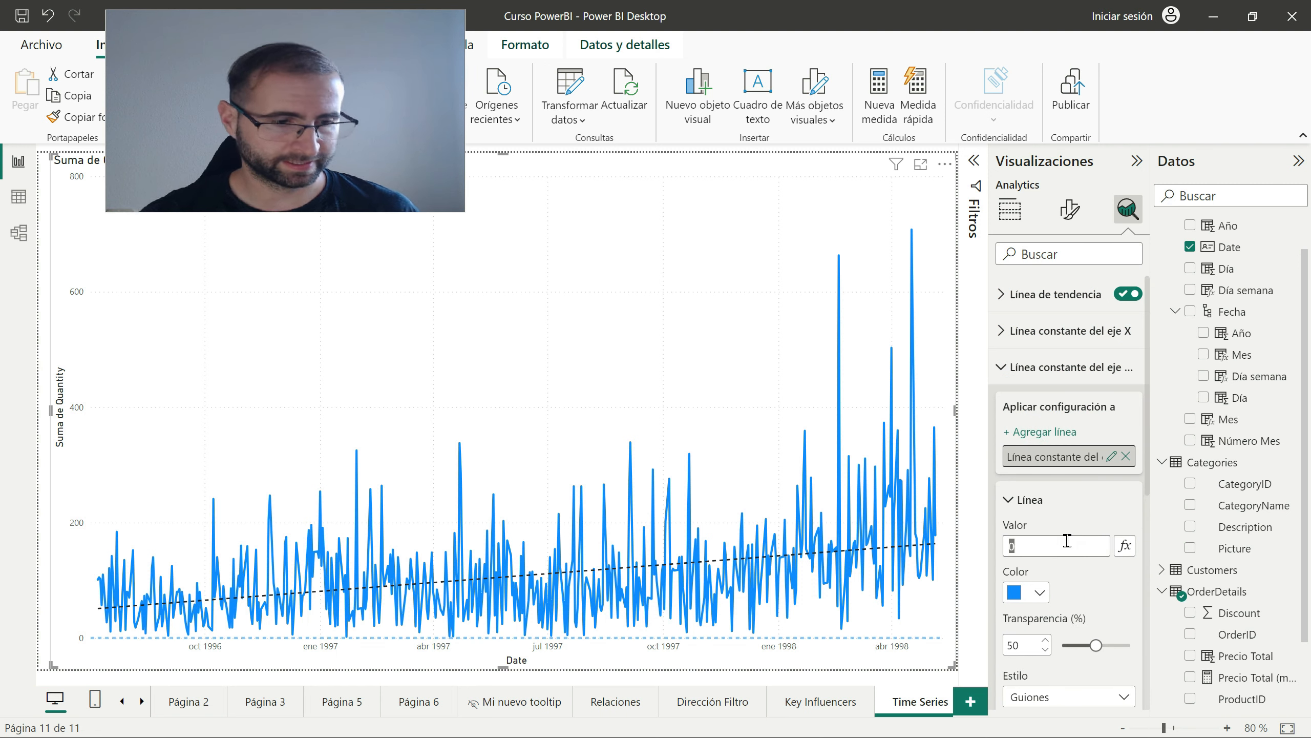
pyautogui.write('100')
pyautogui.click(1040, 593)
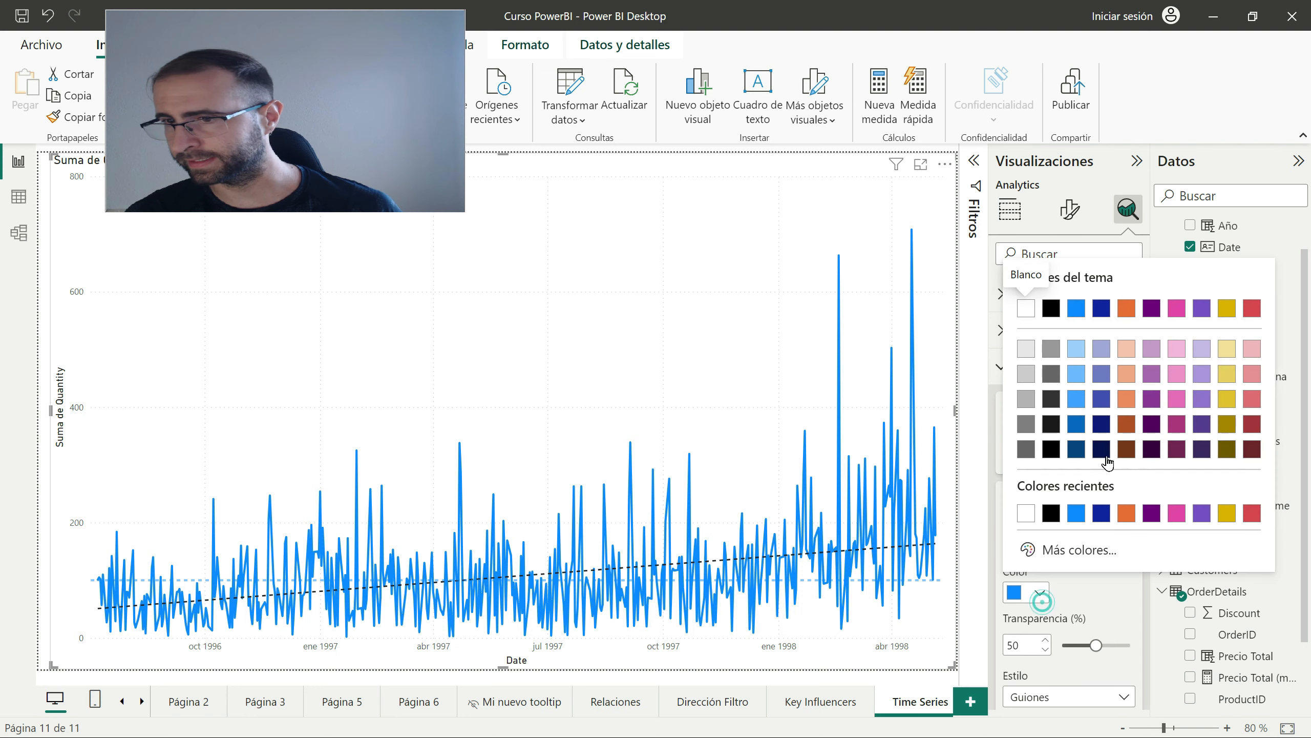
pyautogui.click(1252, 308)
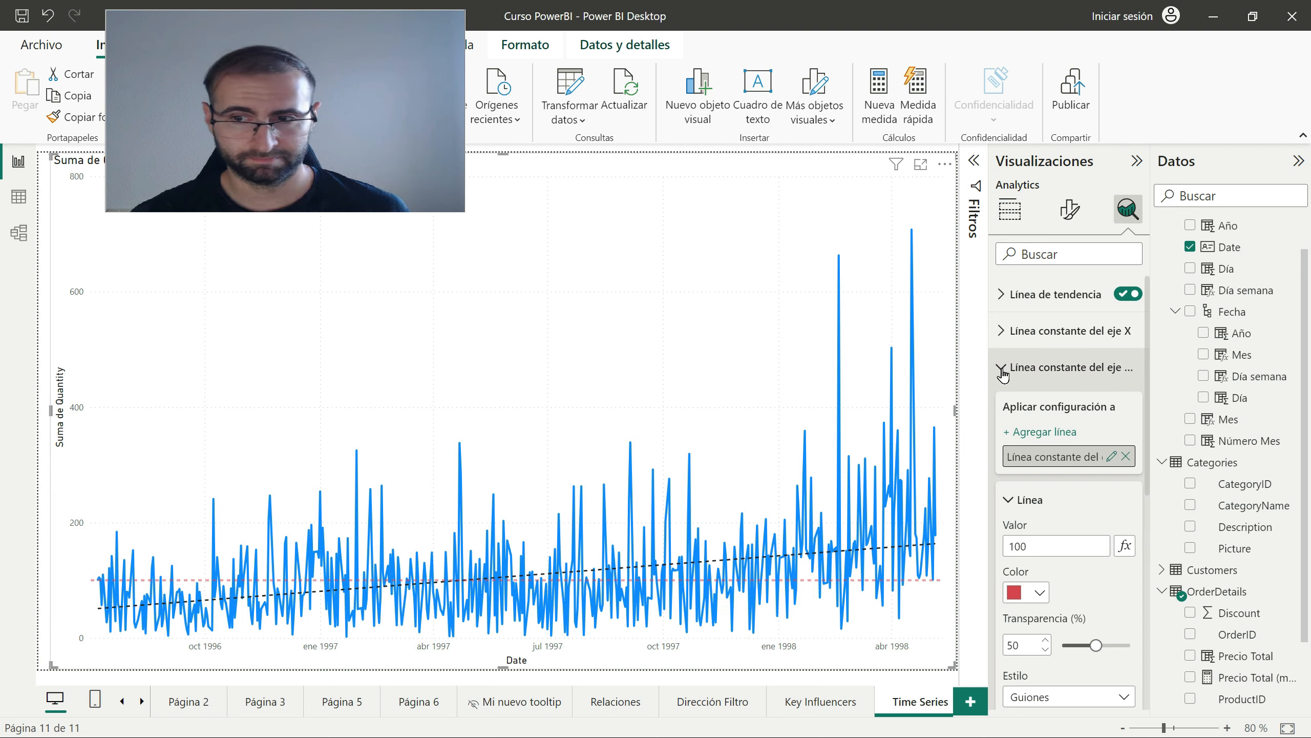
# Delete the red constant line and add a new Y-axis constant line with a value of 20 in black.
pyautogui.click(1126, 456)
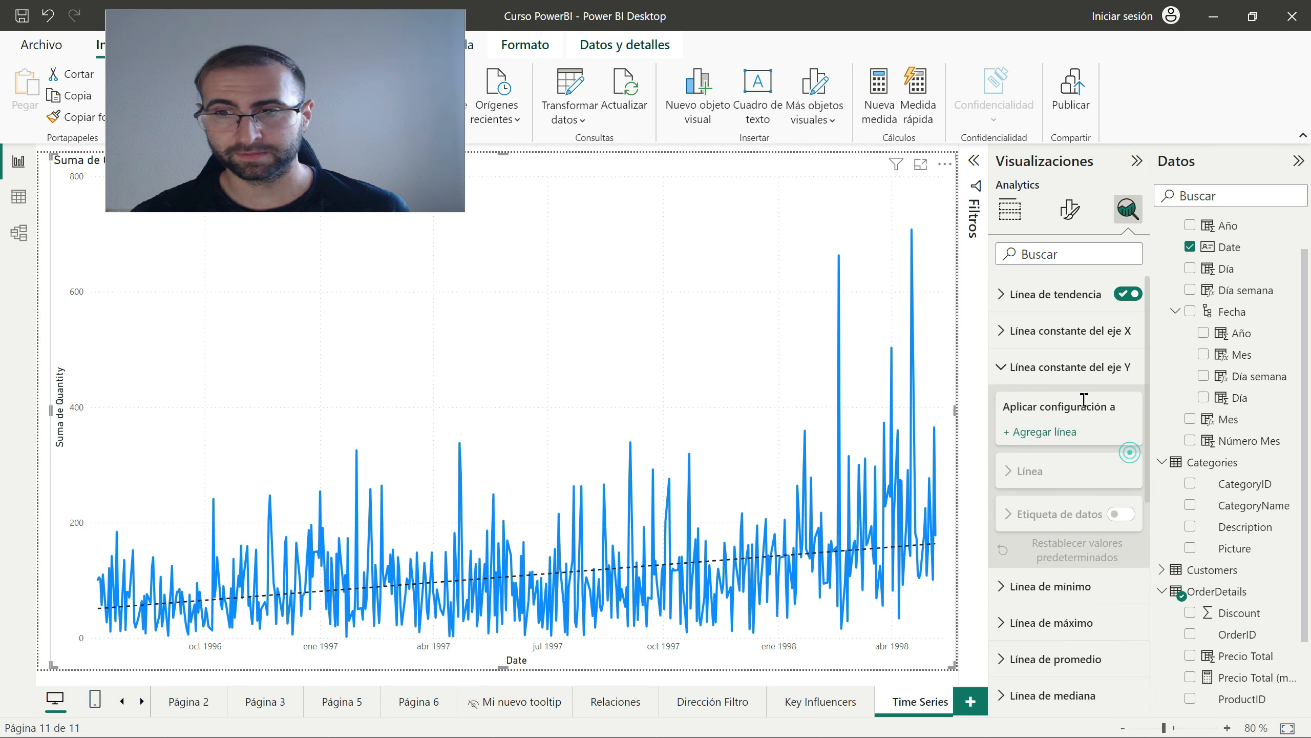
pyautogui.click(1030, 433)
pyautogui.click(1065, 545)
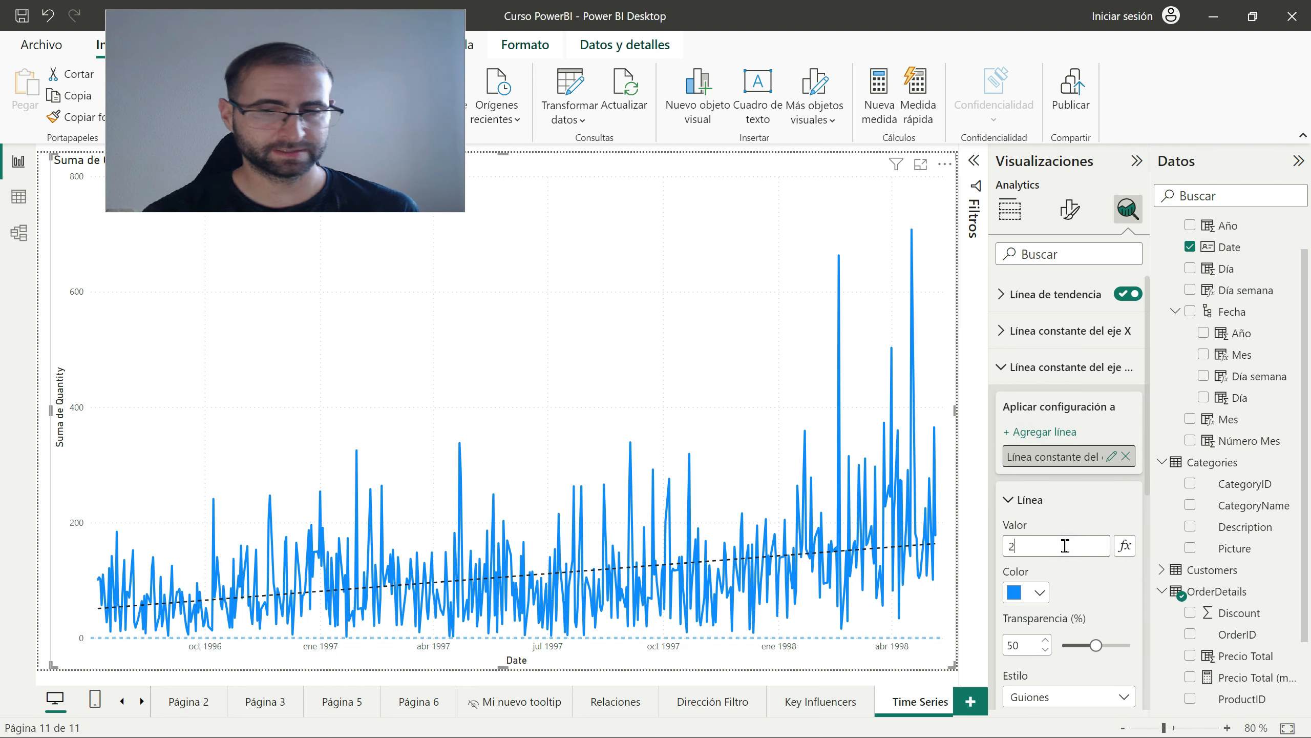
pyautogui.click(1039, 593)
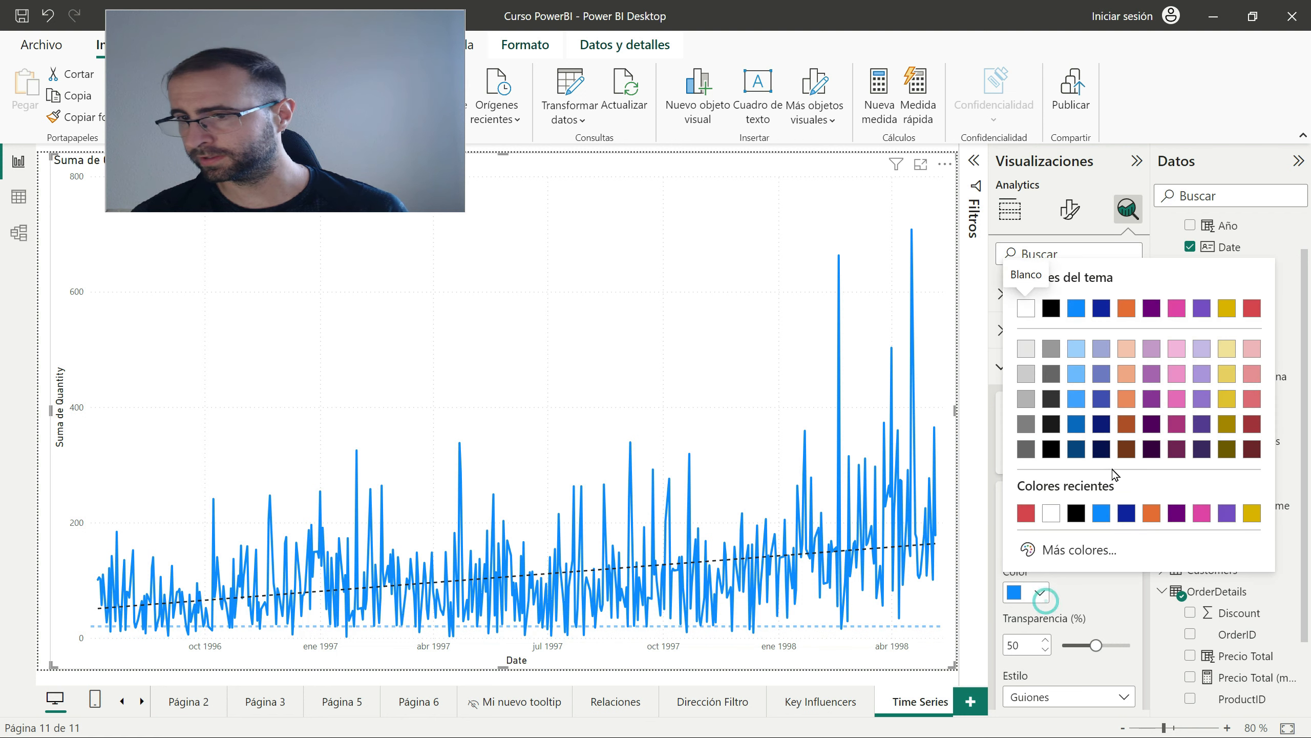
pyautogui.click(1050, 308)
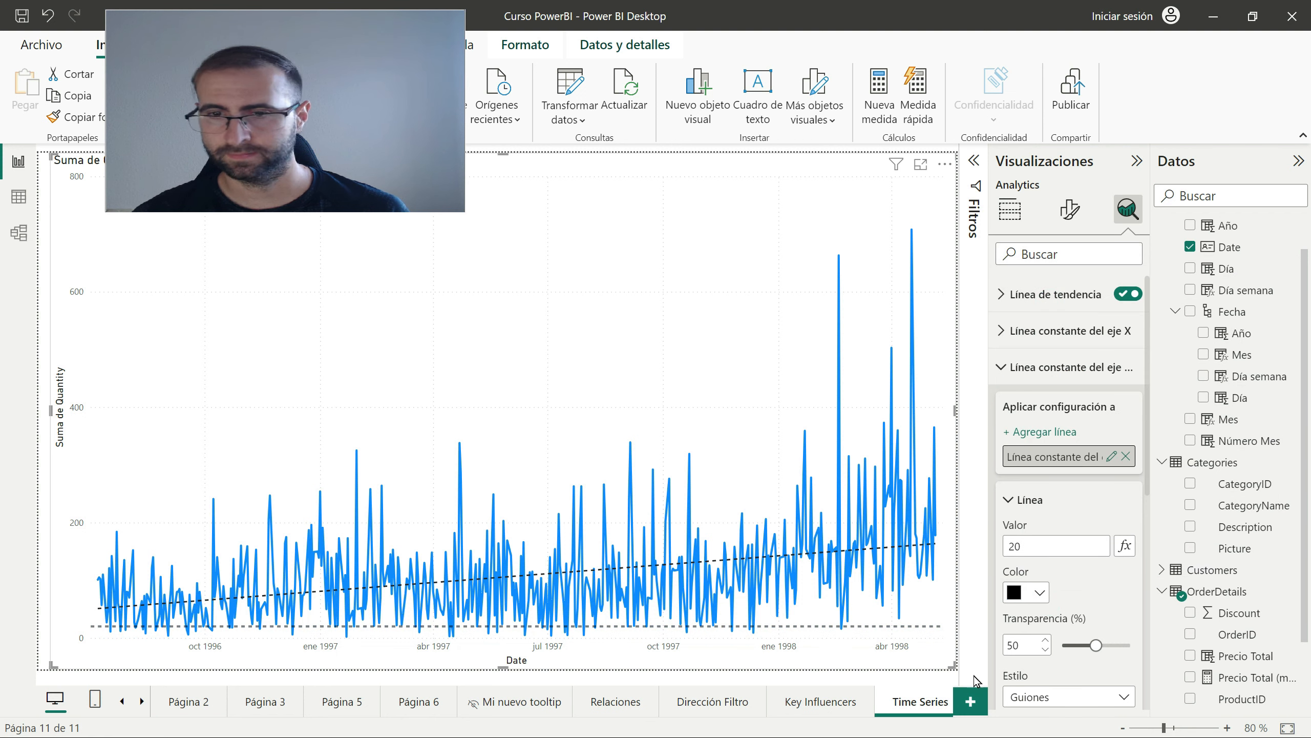
pyautogui.click(1007, 367)
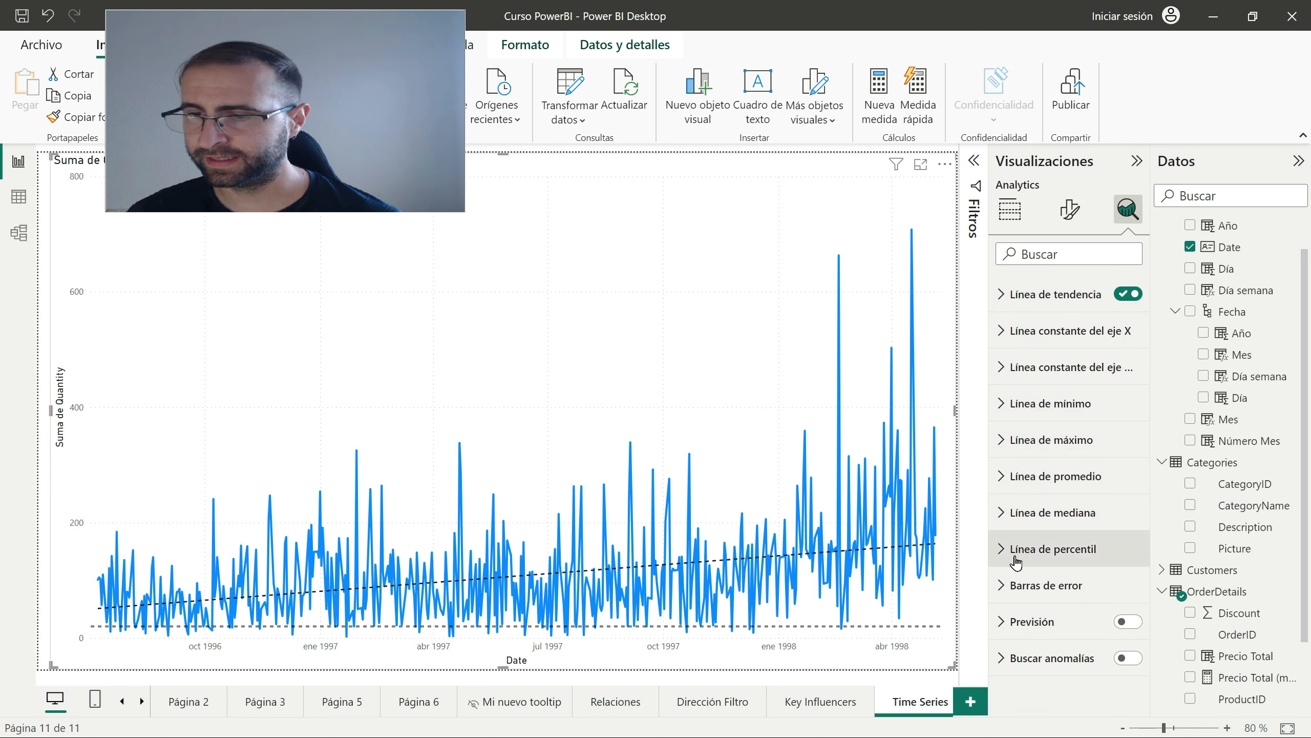
# Turn on anomaly detection, inspect the expected values of the flagged points, and turn it off again.
pyautogui.click(1123, 659)
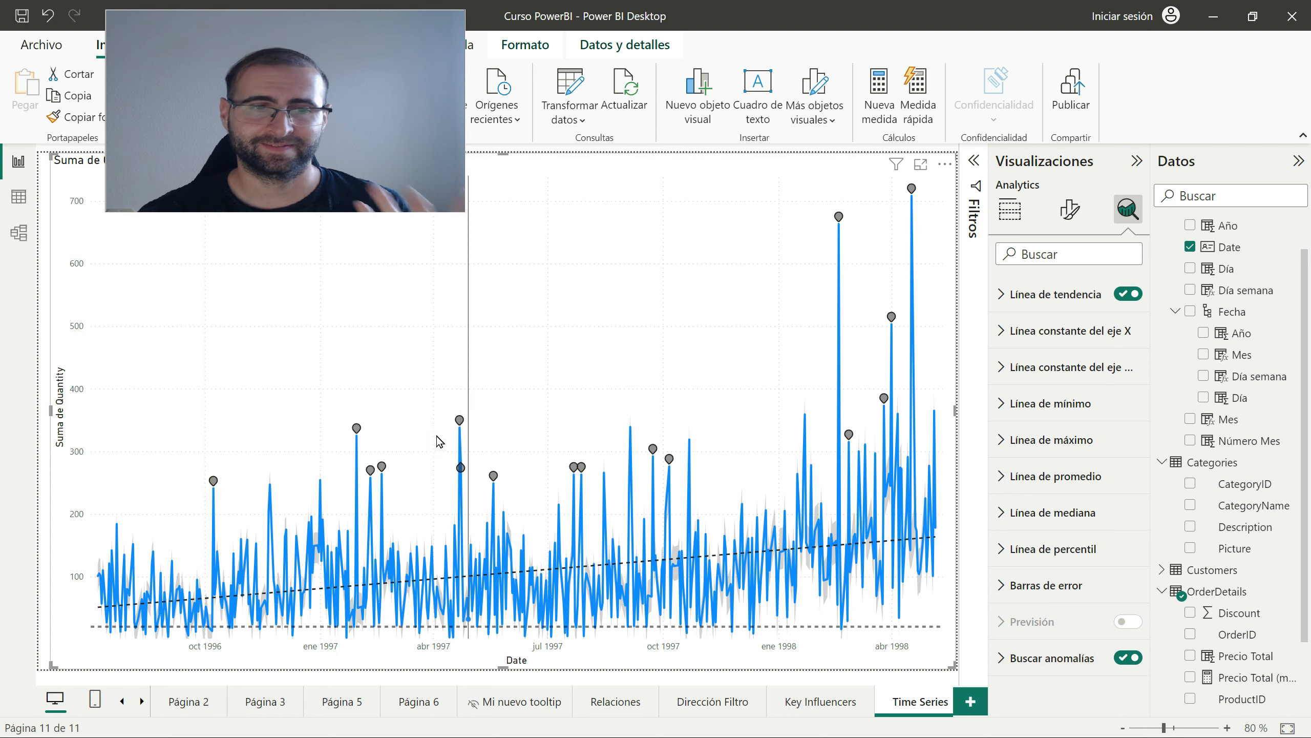
pyautogui.moveTo(356, 429)
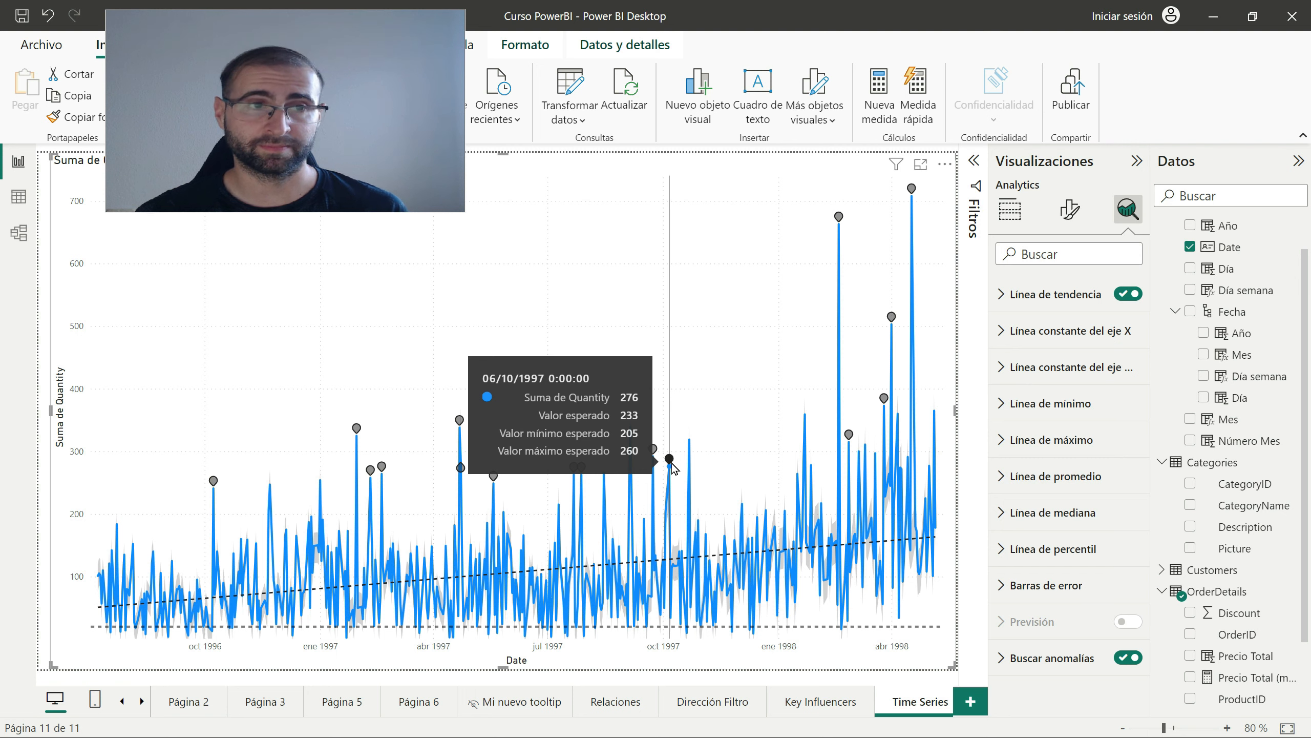
pyautogui.click(1131, 658)
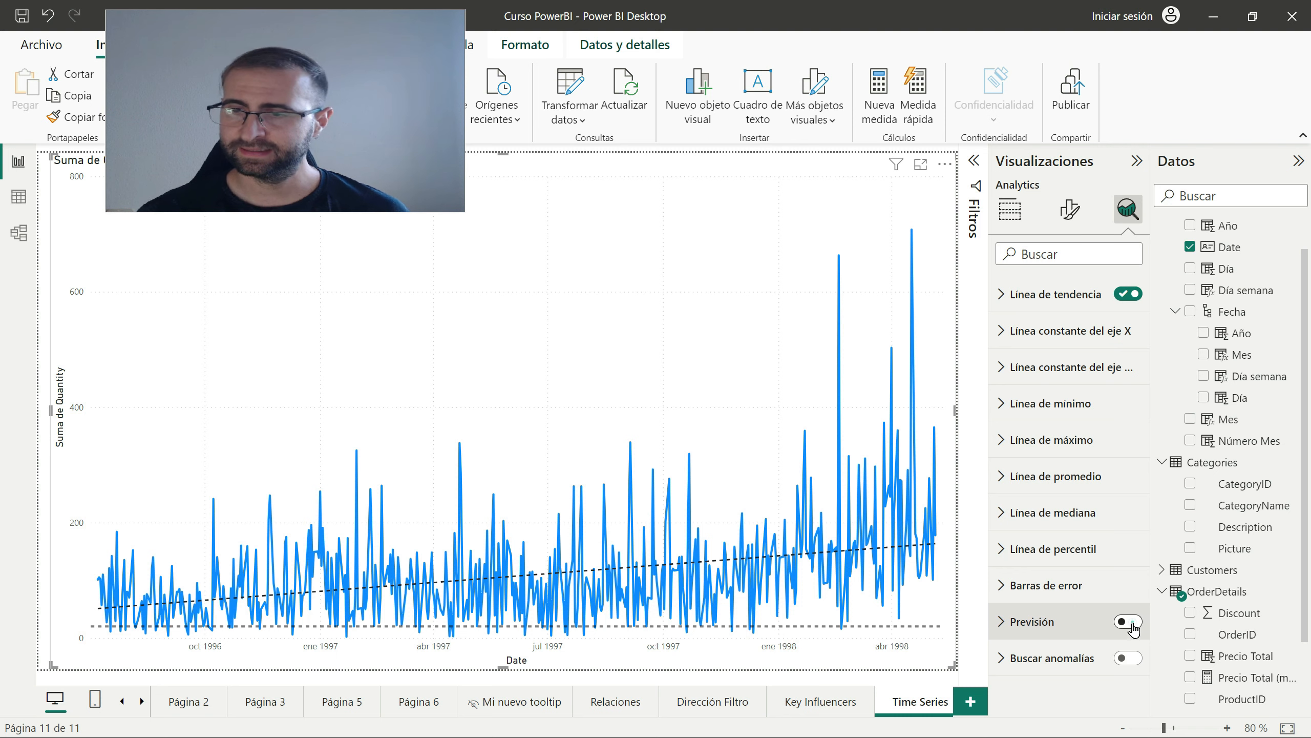
# Turn on the forecast for the line chart and inspect its predicted value and confidence limits at the end of the series.
pyautogui.click(1131, 623)
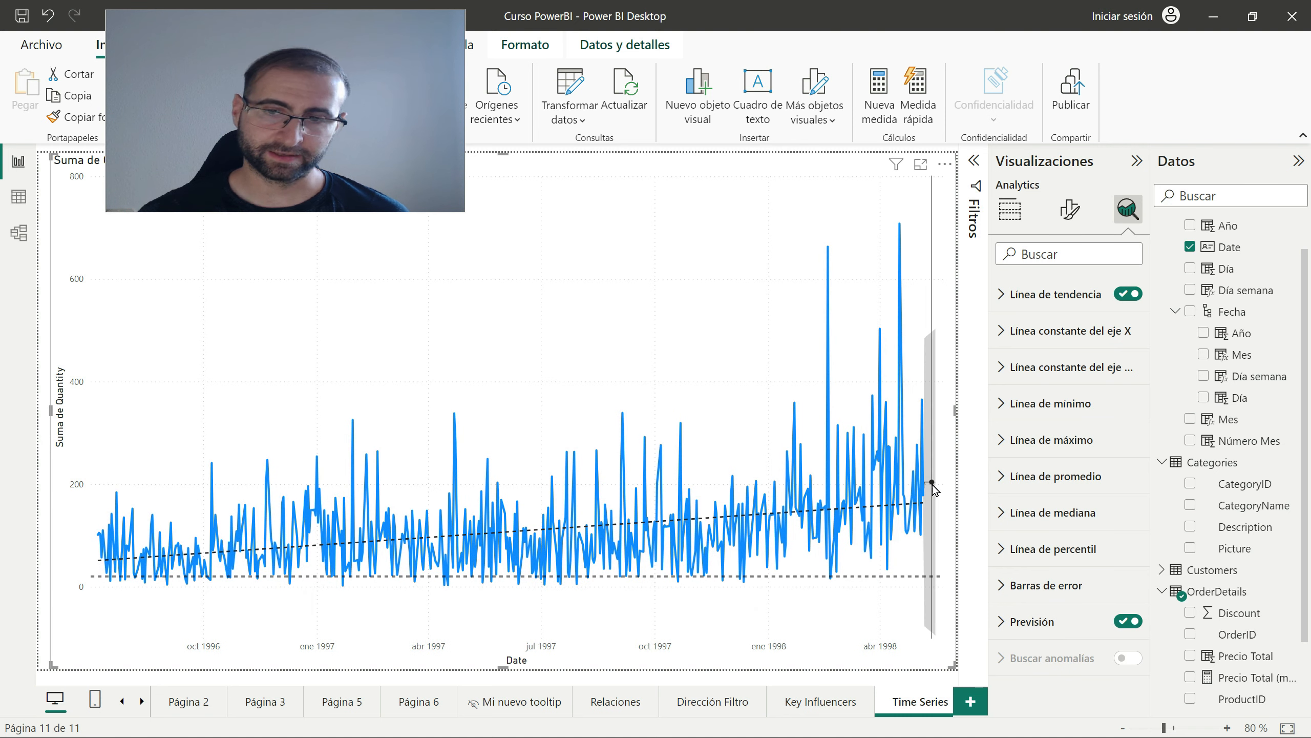
pyautogui.moveTo(927, 490)
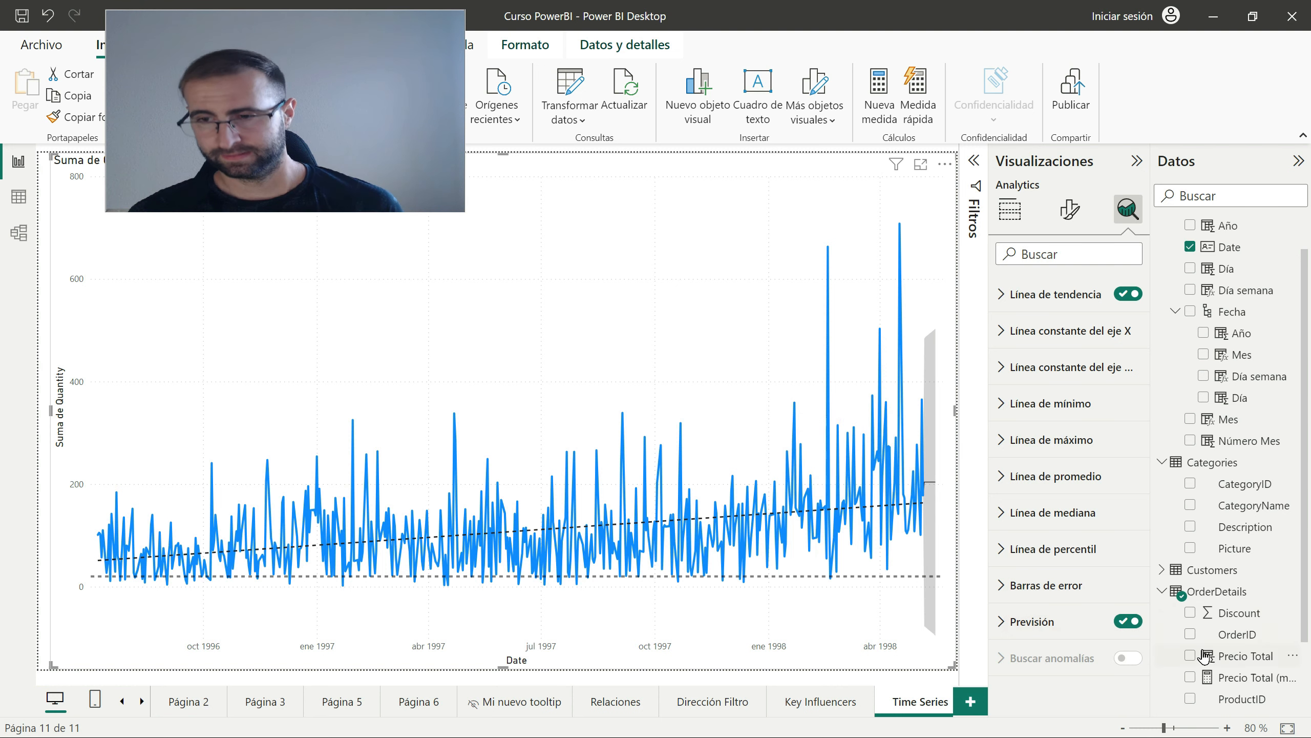
pyautogui.click(1121, 620)
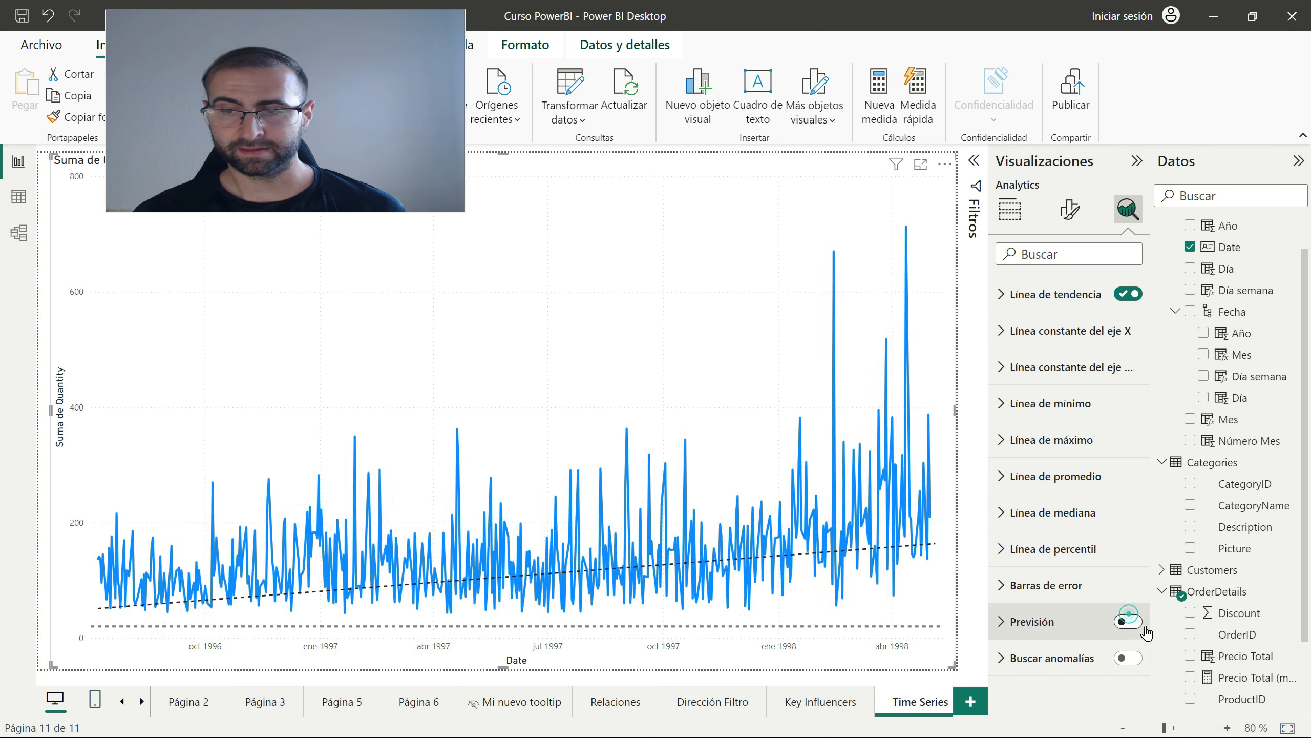
pyautogui.click(1132, 627)
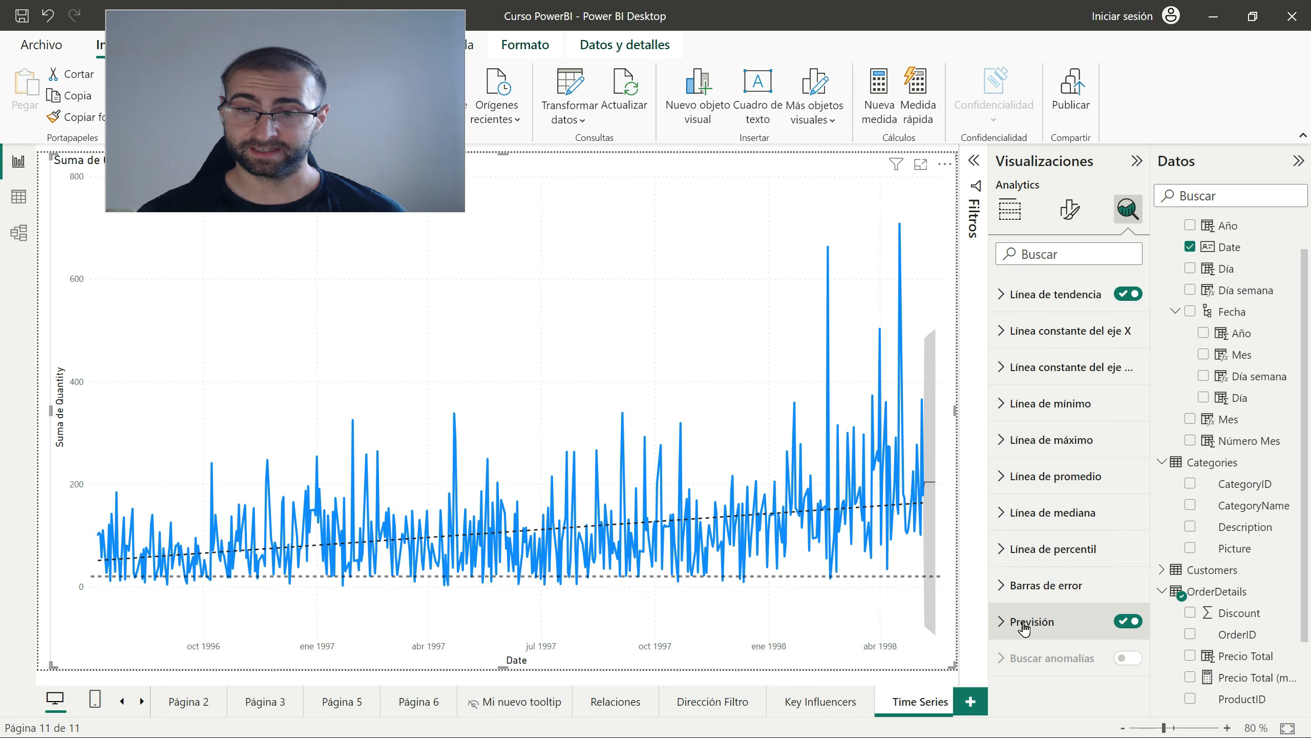
pyautogui.scroll(2, 940, 480)
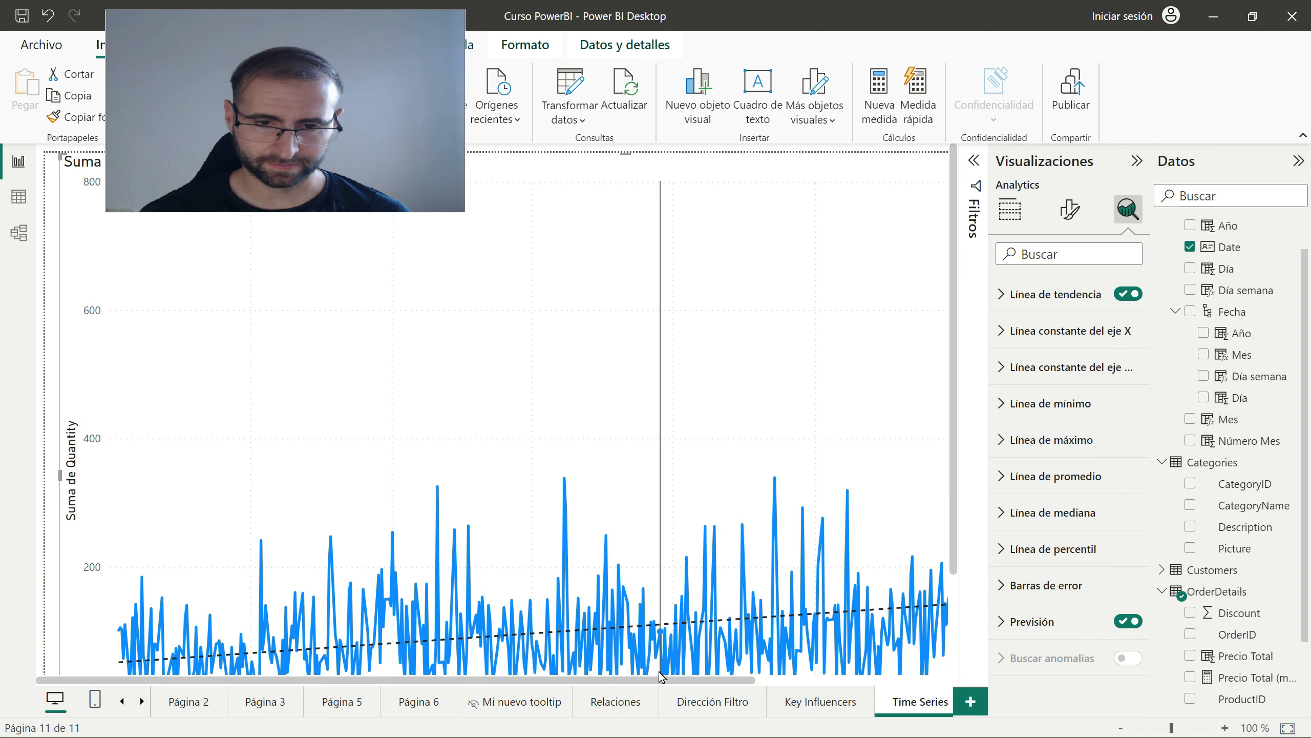
pyautogui.moveTo(660, 677); pyautogui.dragTo(855, 681)
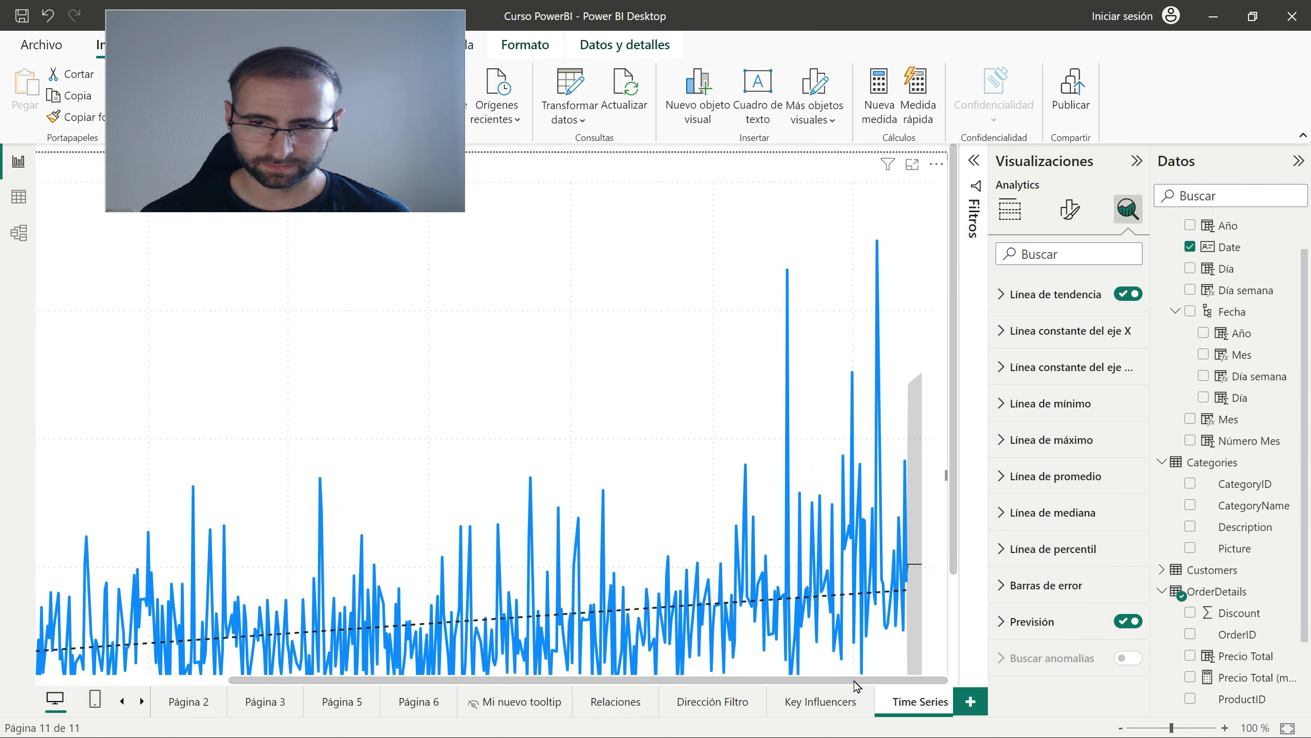
pyautogui.scroll(4, 917, 530)
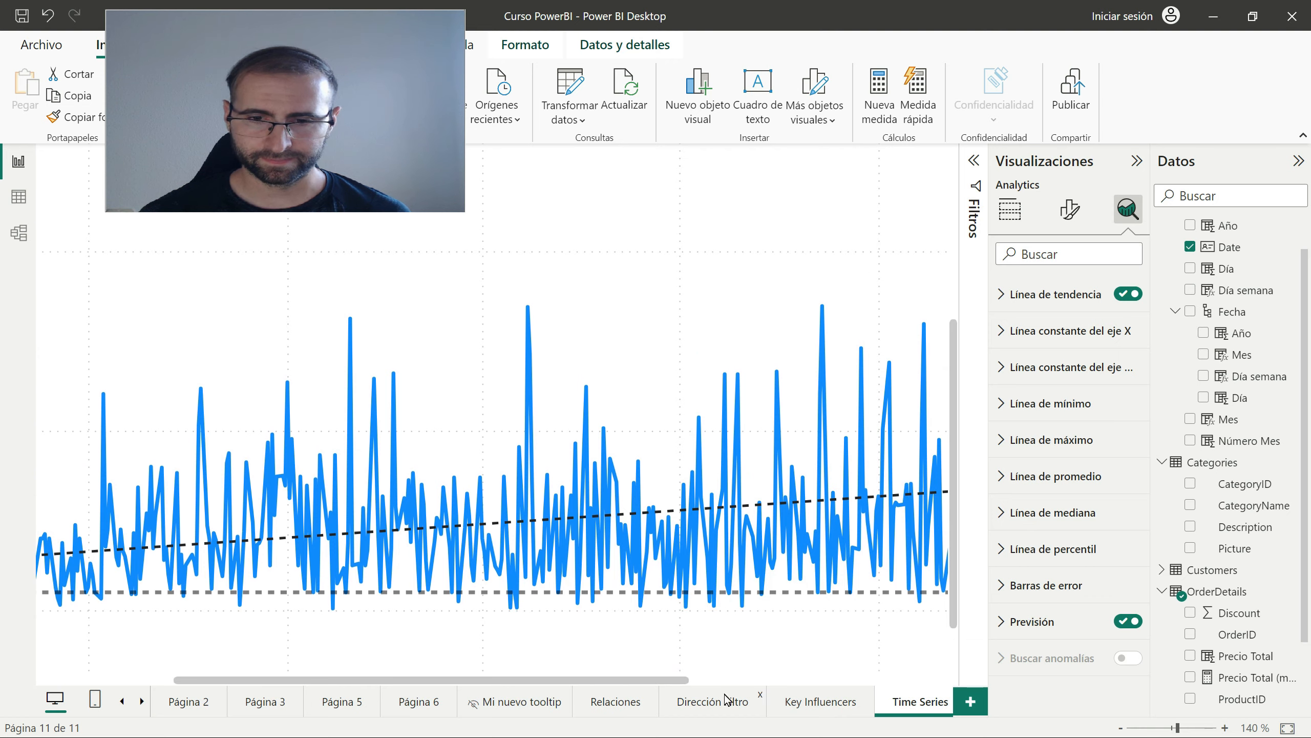
pyautogui.moveTo(600, 680); pyautogui.dragTo(928, 701)
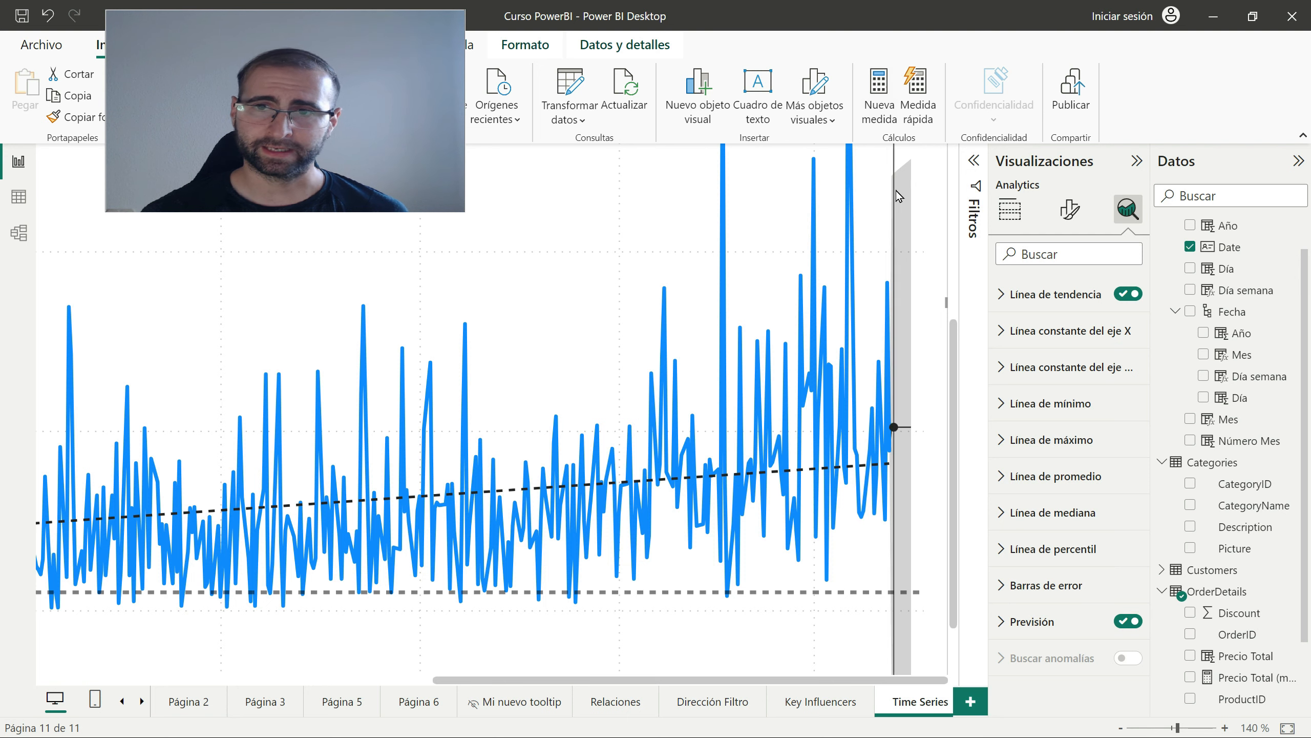
pyautogui.moveTo(903, 198)
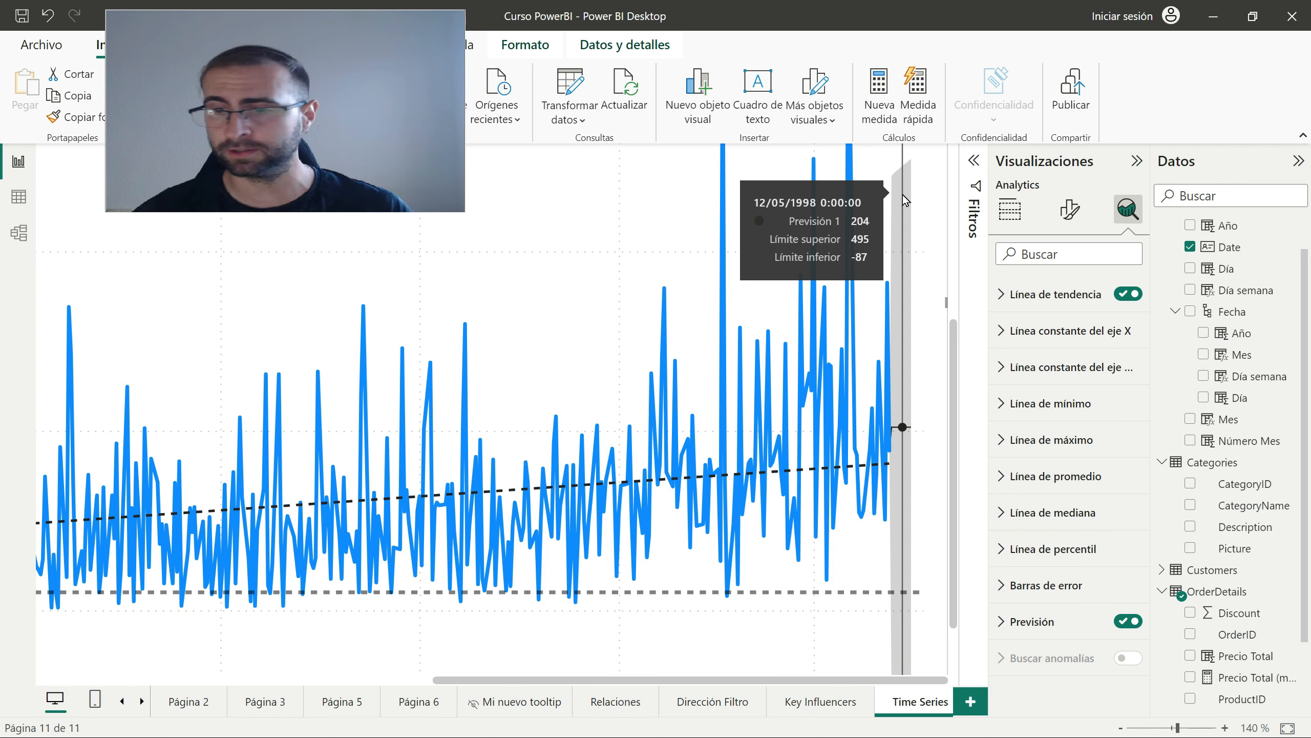
# Set the forecast length to 60 points, apply it and view the extended forecast on the whole chart.
pyautogui.click(1005, 621)
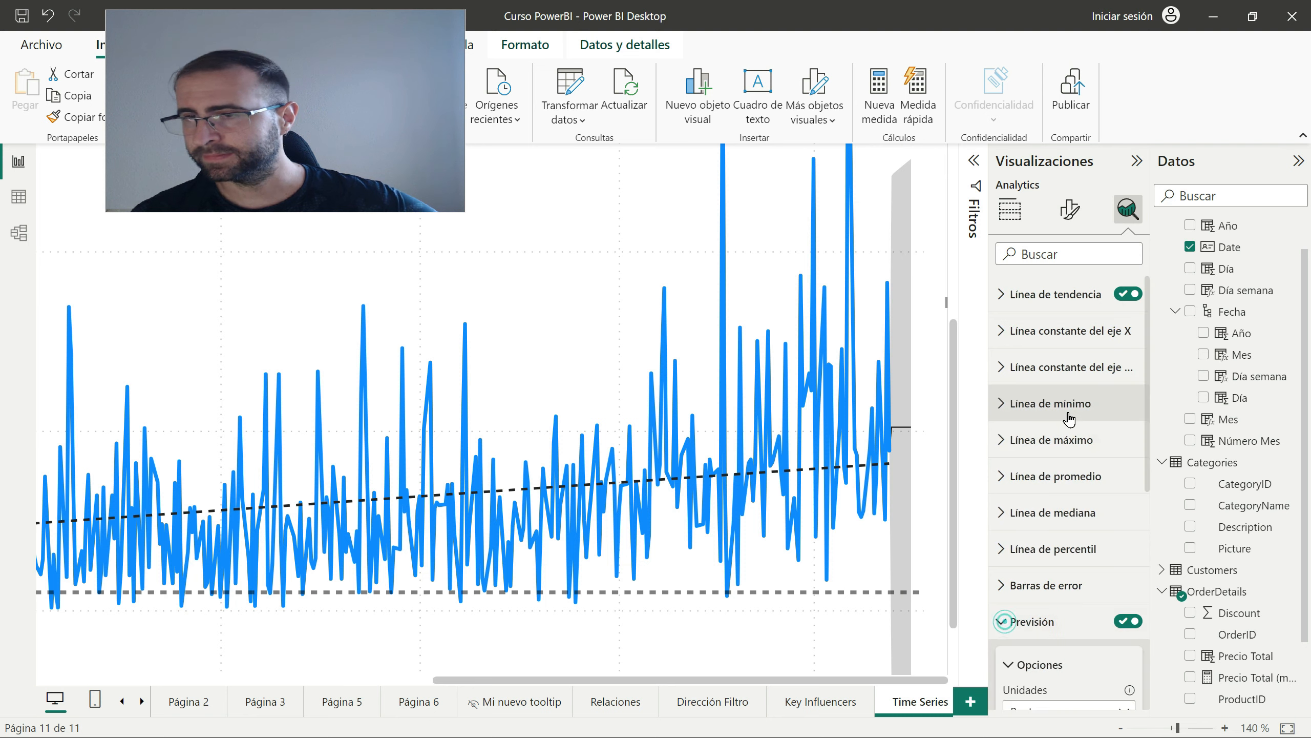
pyautogui.scroll(-7, 1069, 420)
pyautogui.scroll(1, 1085, 391)
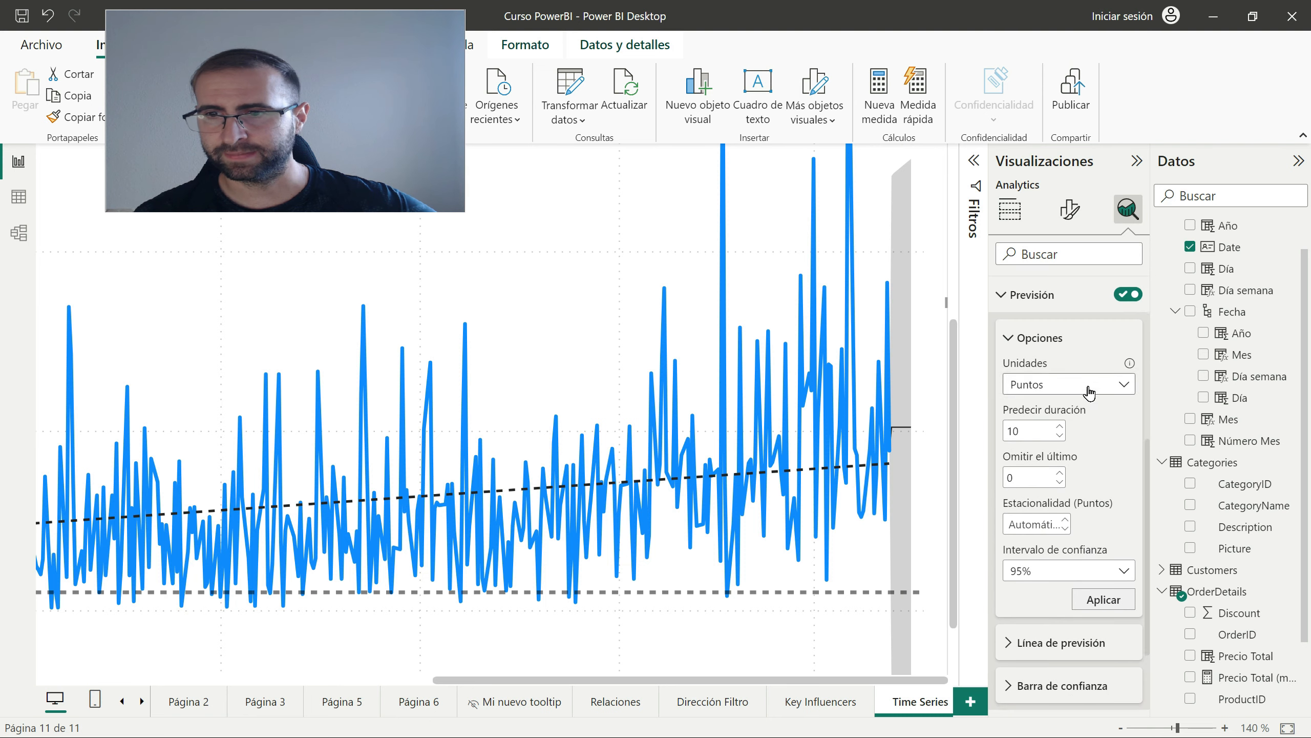
pyautogui.doubleClick(1012, 432)
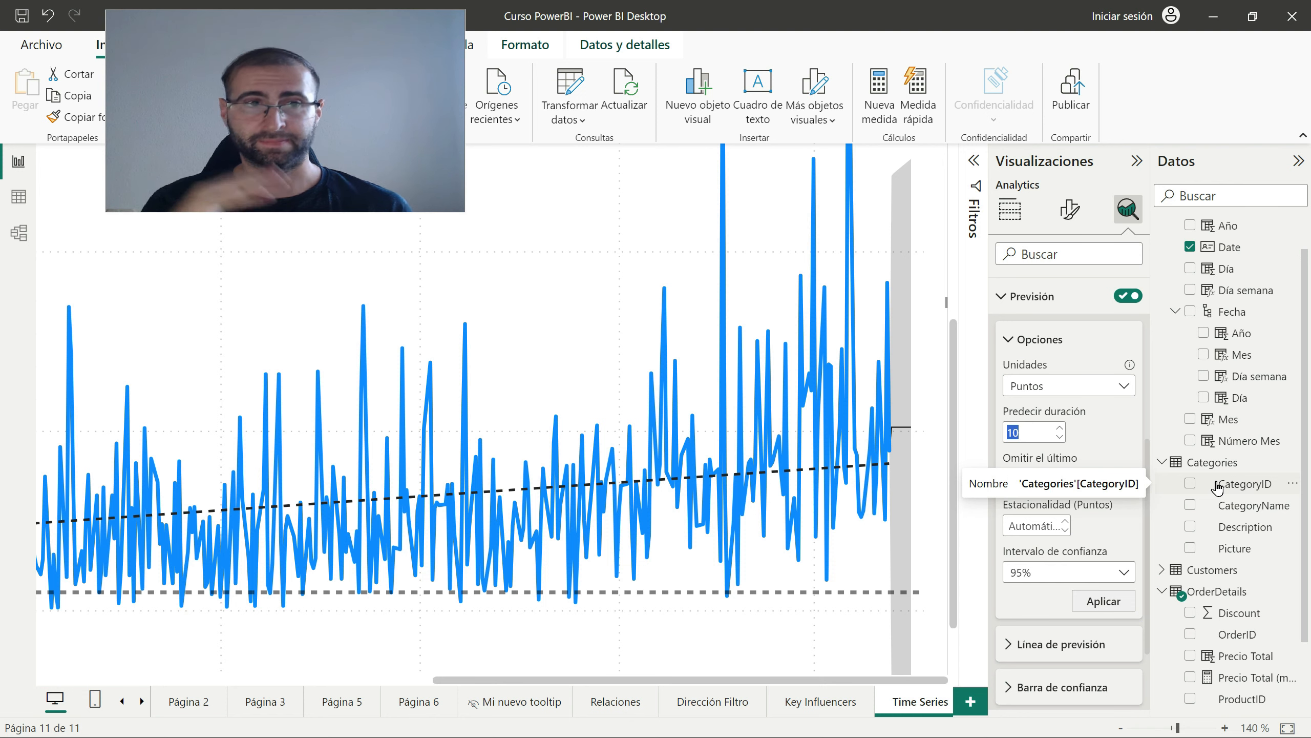
pyautogui.write('60')
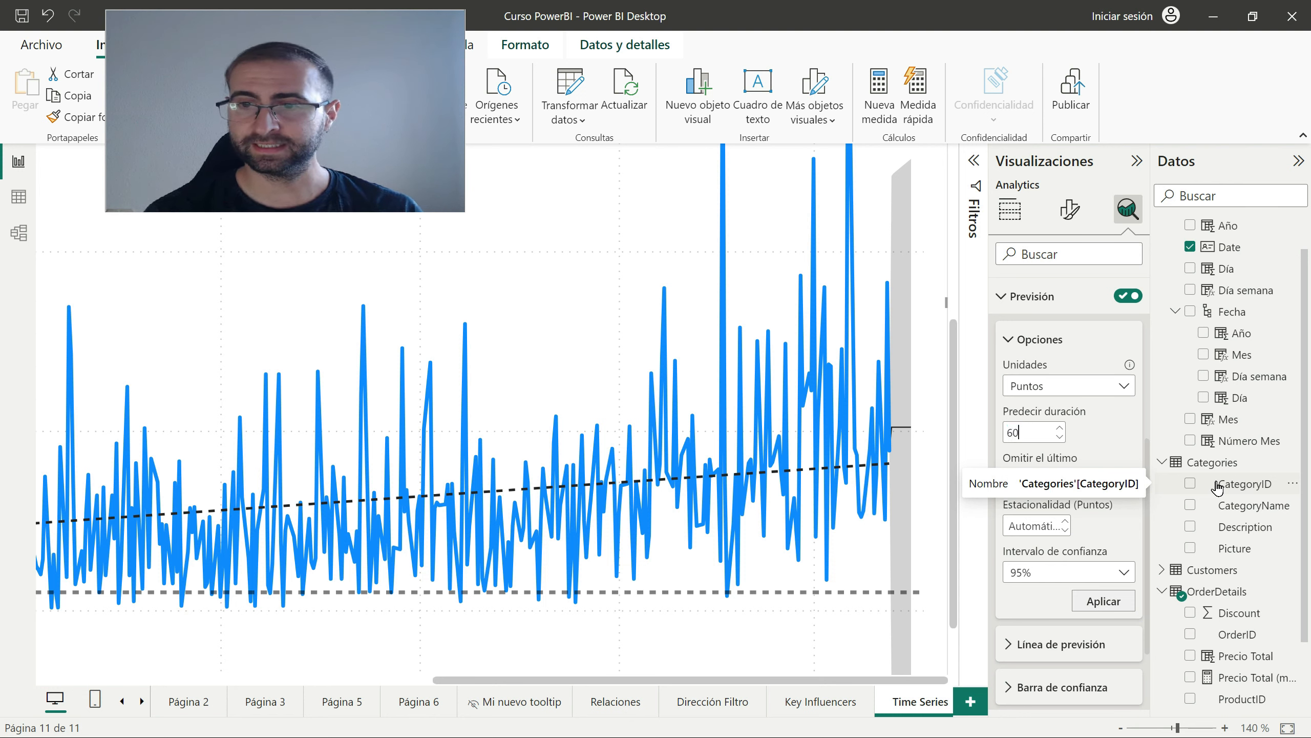
pyautogui.click(1092, 607)
pyautogui.scroll(-1, 760, 470)
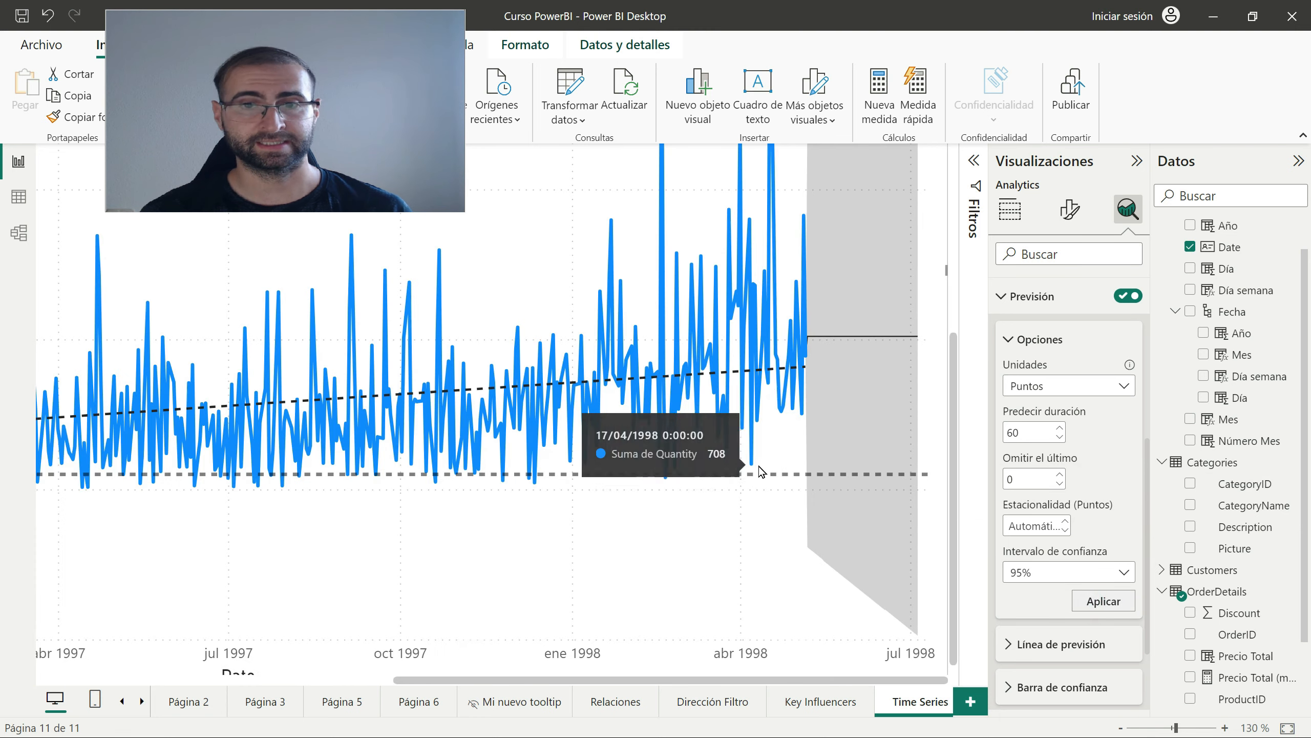
pyautogui.scroll(-3, 828, 463)
pyautogui.scroll(-2, 829, 460)
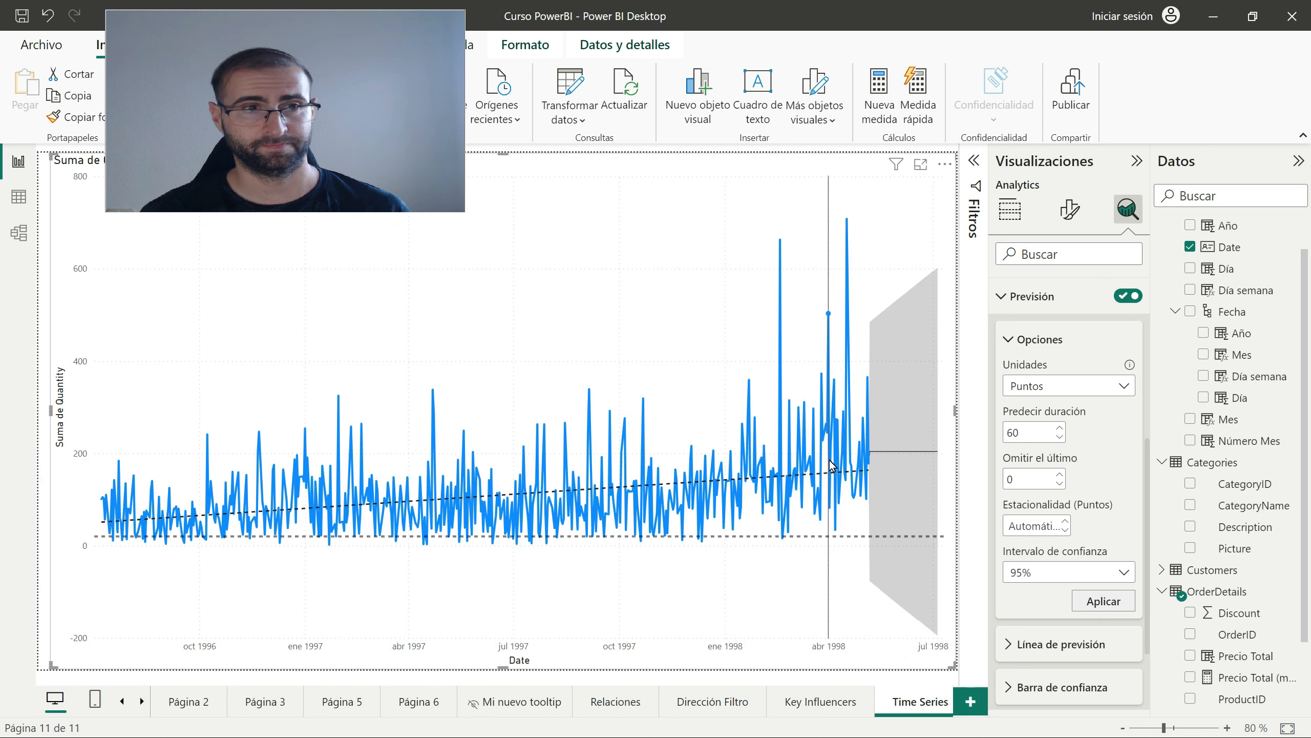
pyautogui.moveTo(891, 464)
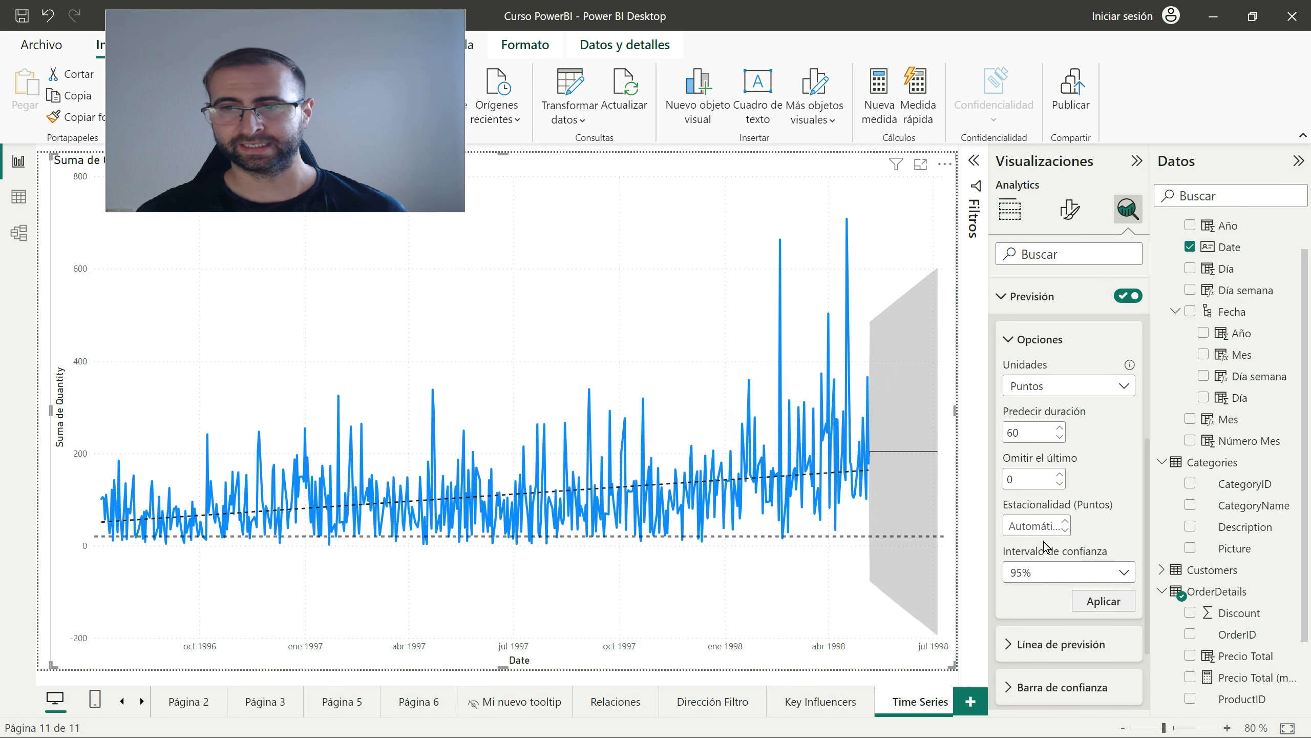
# Set the forecast seasonality to 7 points and apply it.
pyautogui.click(1028, 523)
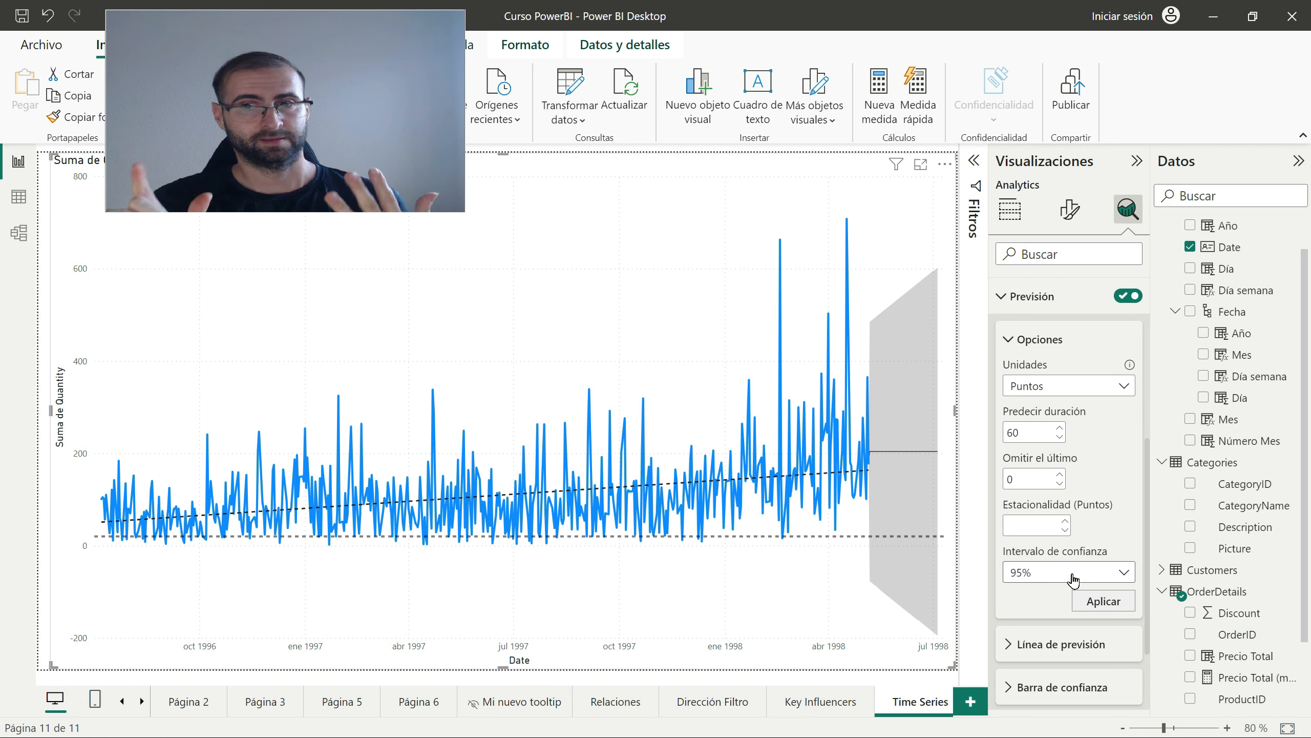
pyautogui.write('7')
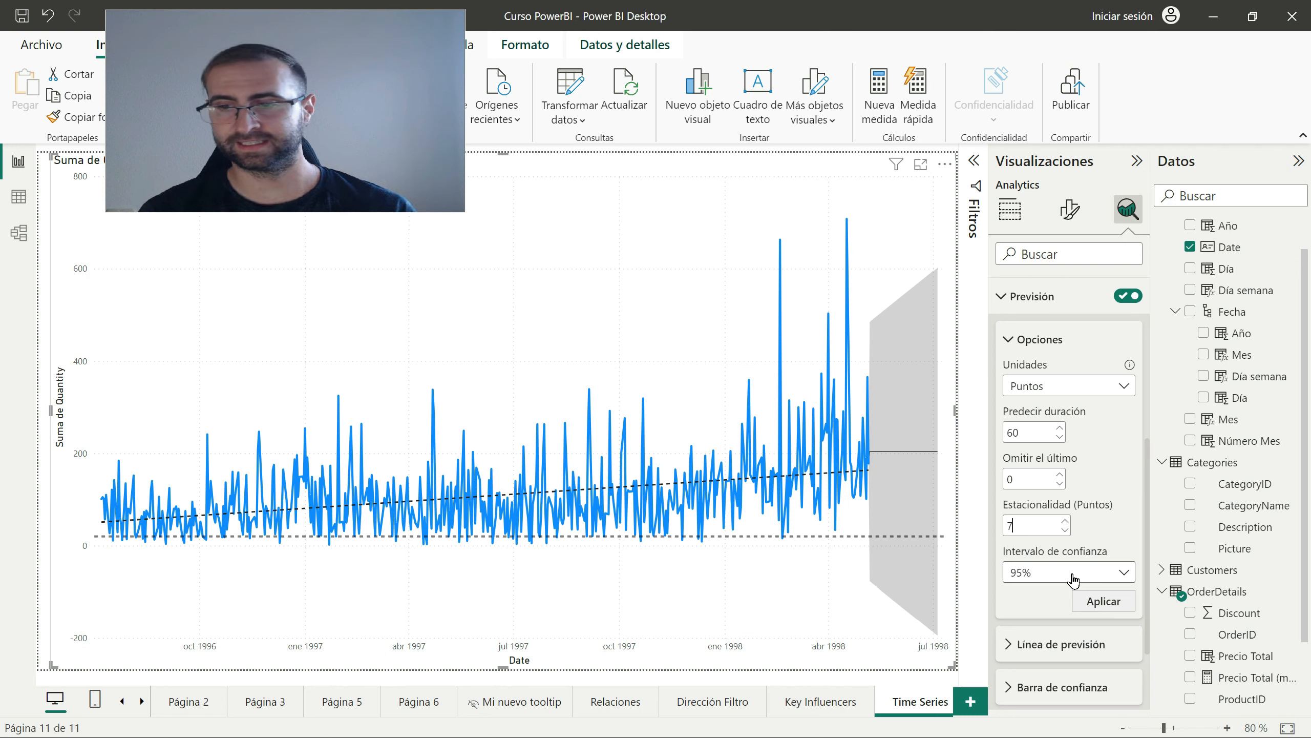
pyautogui.click(1081, 601)
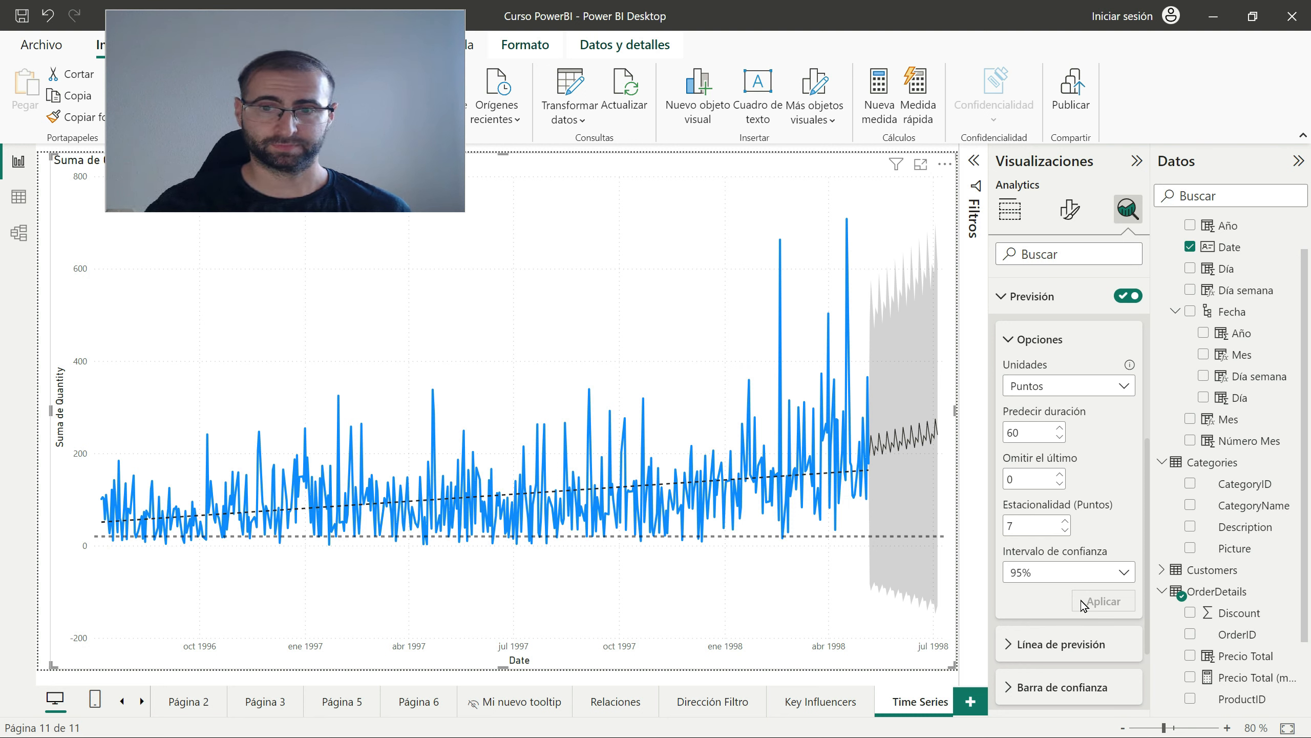
# Set the forecast seasonality to 30 points, apply it and inspect the resulting forecast.
pyautogui.doubleClick(1028, 527)
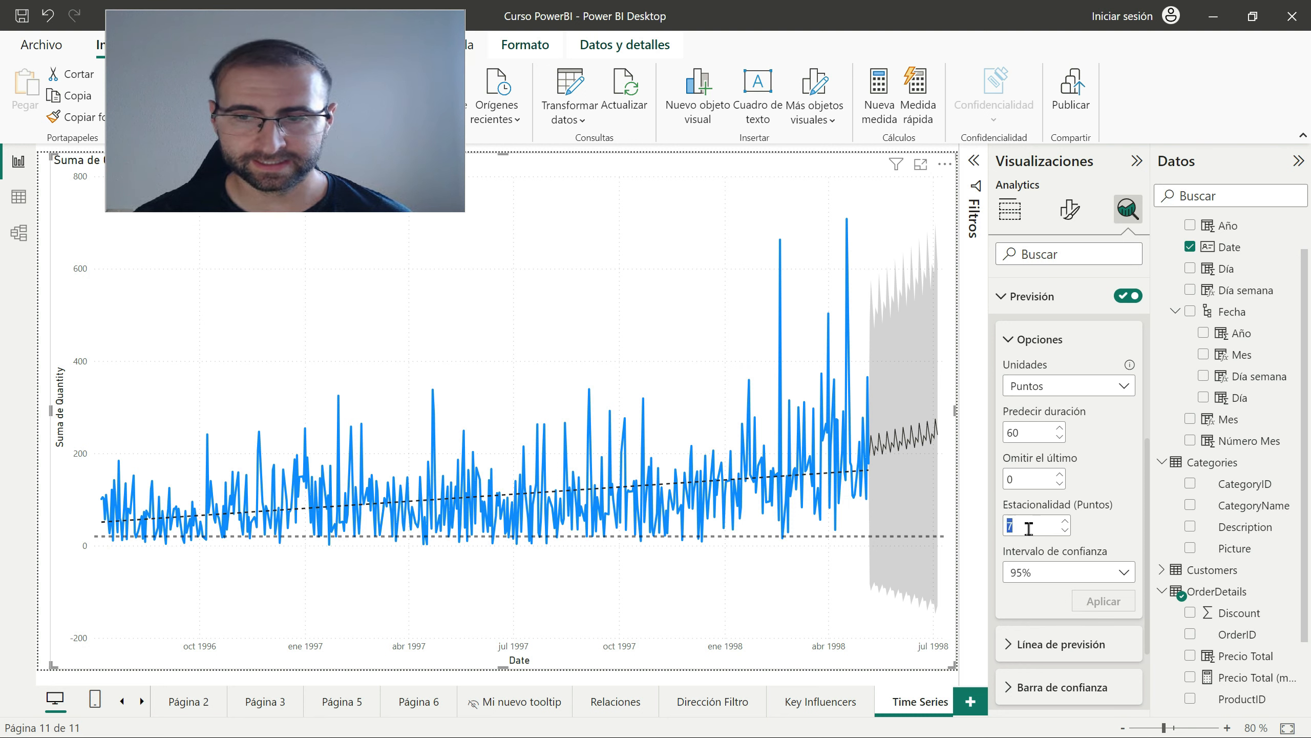
pyautogui.write('30')
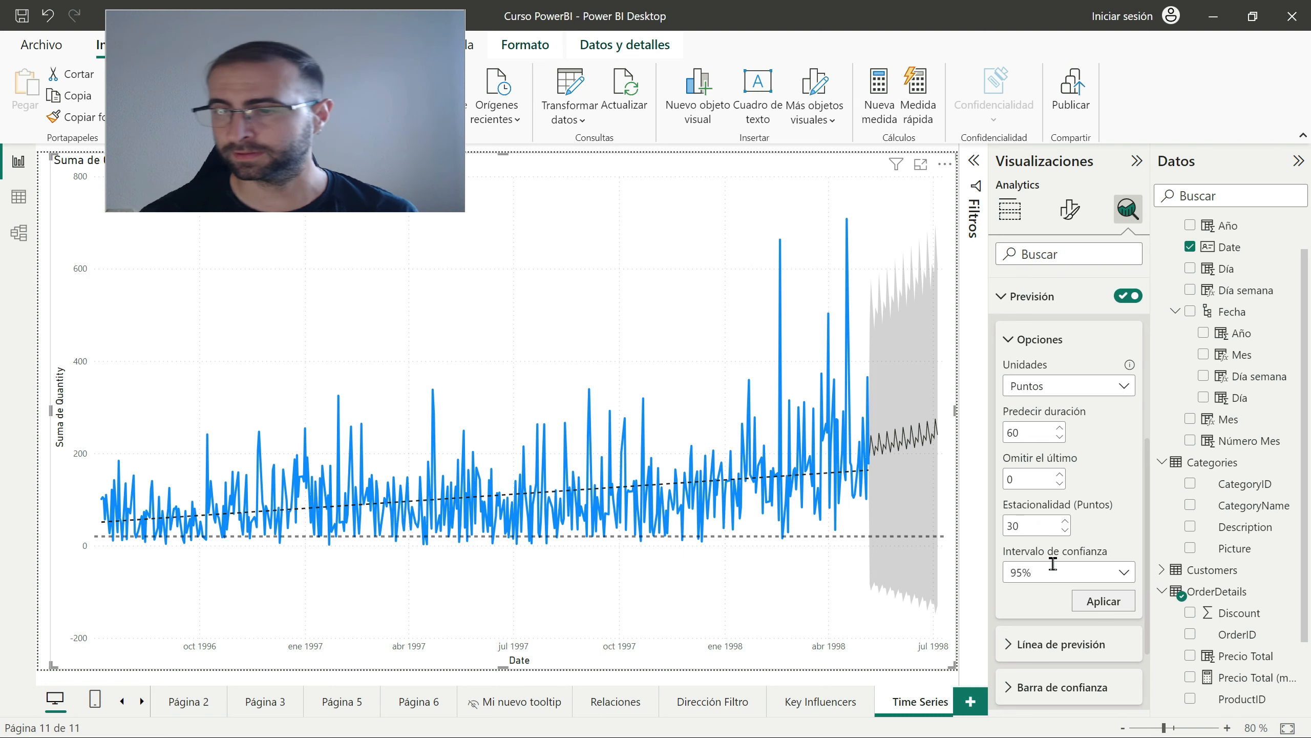
pyautogui.click(1092, 604)
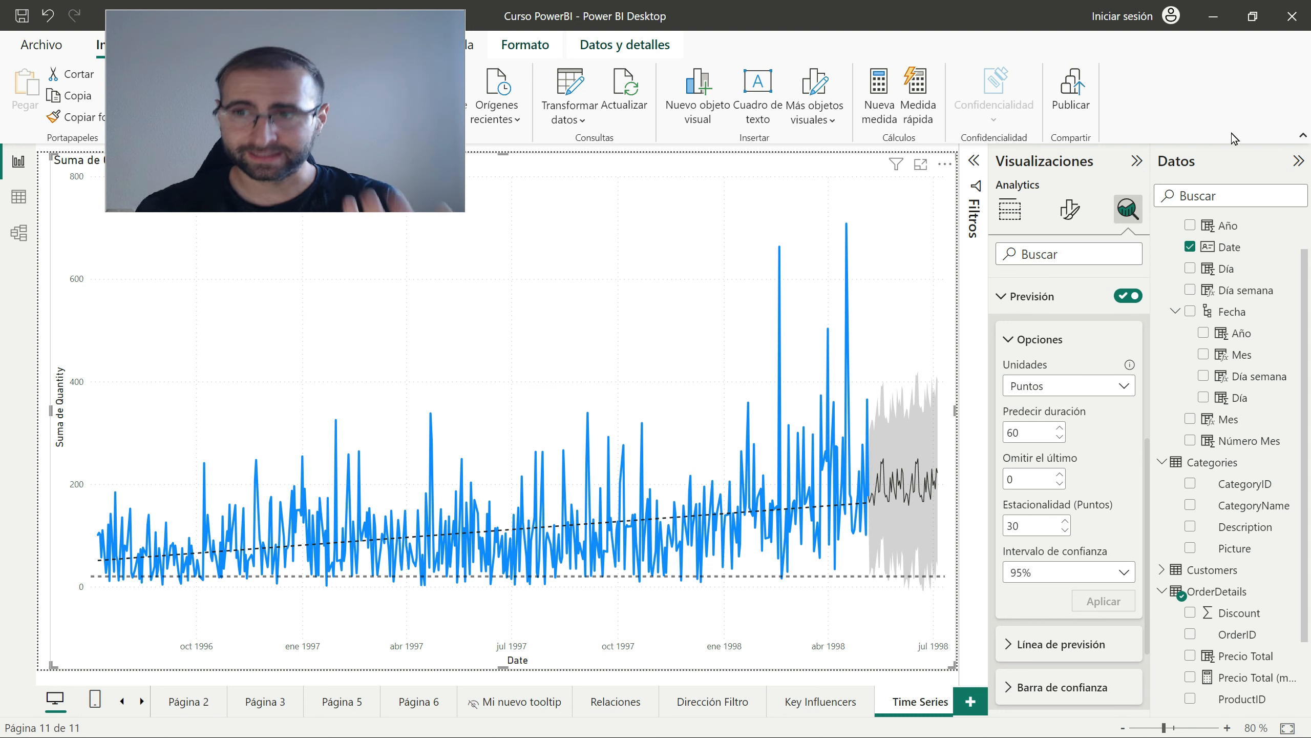
pyautogui.click(1000, 296)
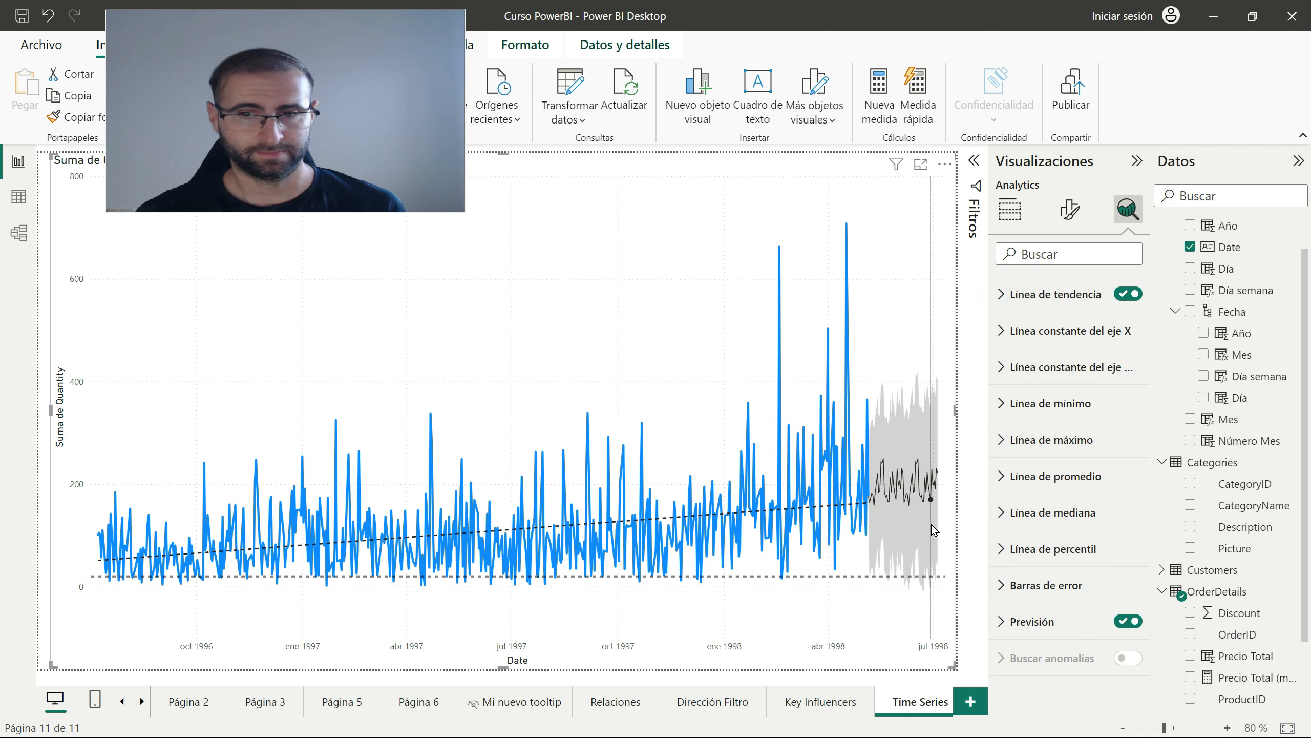
pyautogui.moveTo(932, 530)
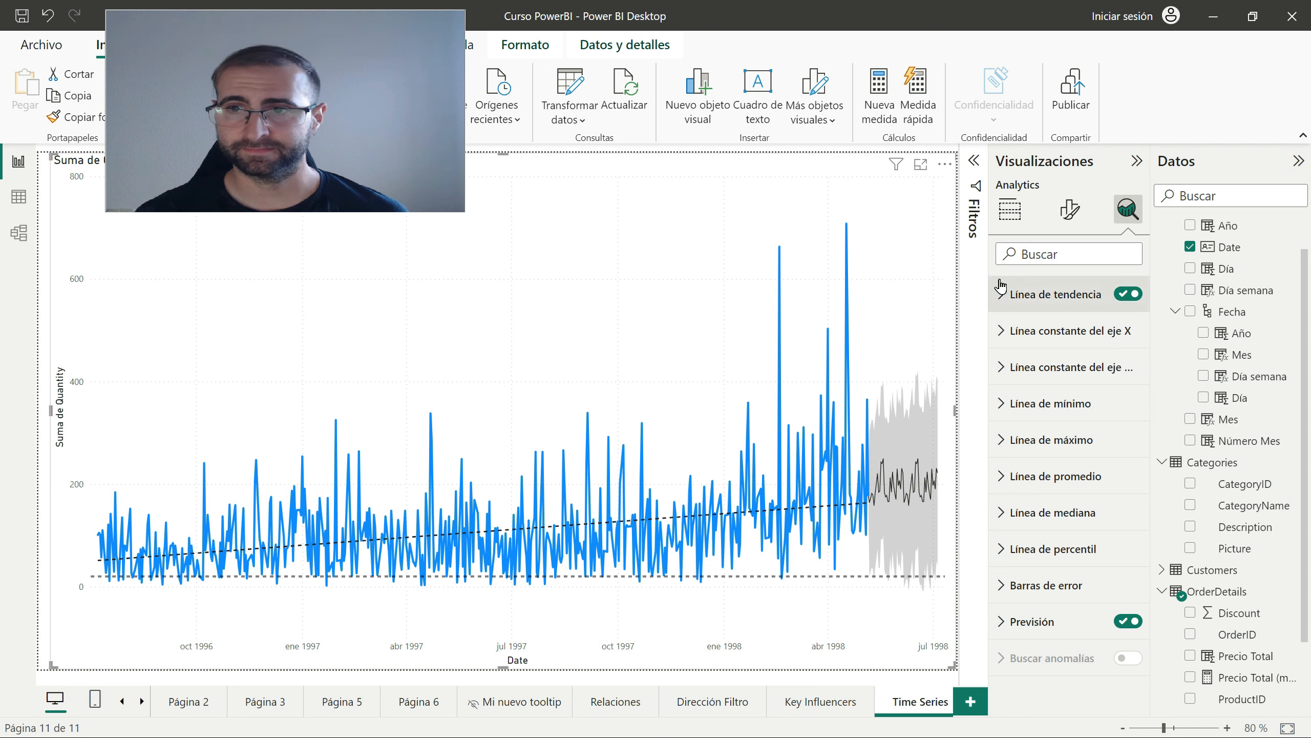
# Review the chart's field wells and display its visual formatting options with more width.
pyautogui.click(1011, 211)
pyautogui.scroll(-5, 1084, 517)
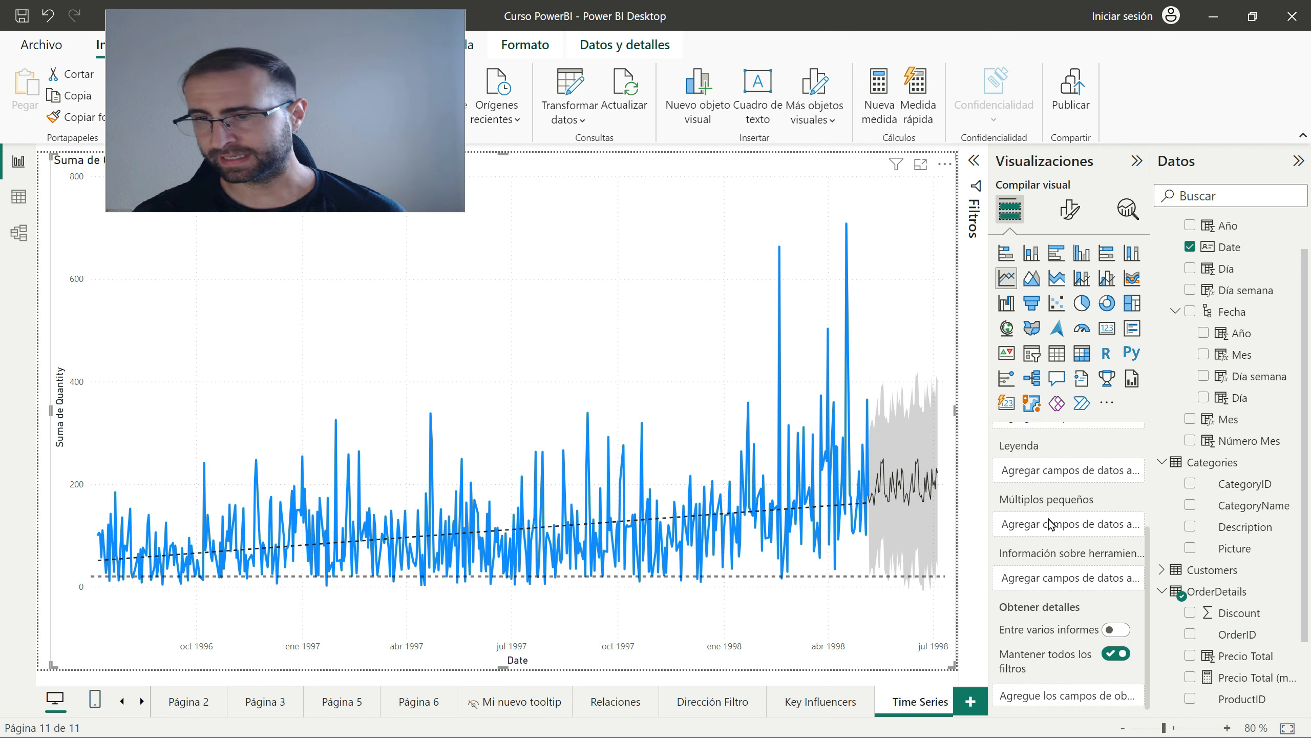
pyautogui.scroll(1, 1064, 540)
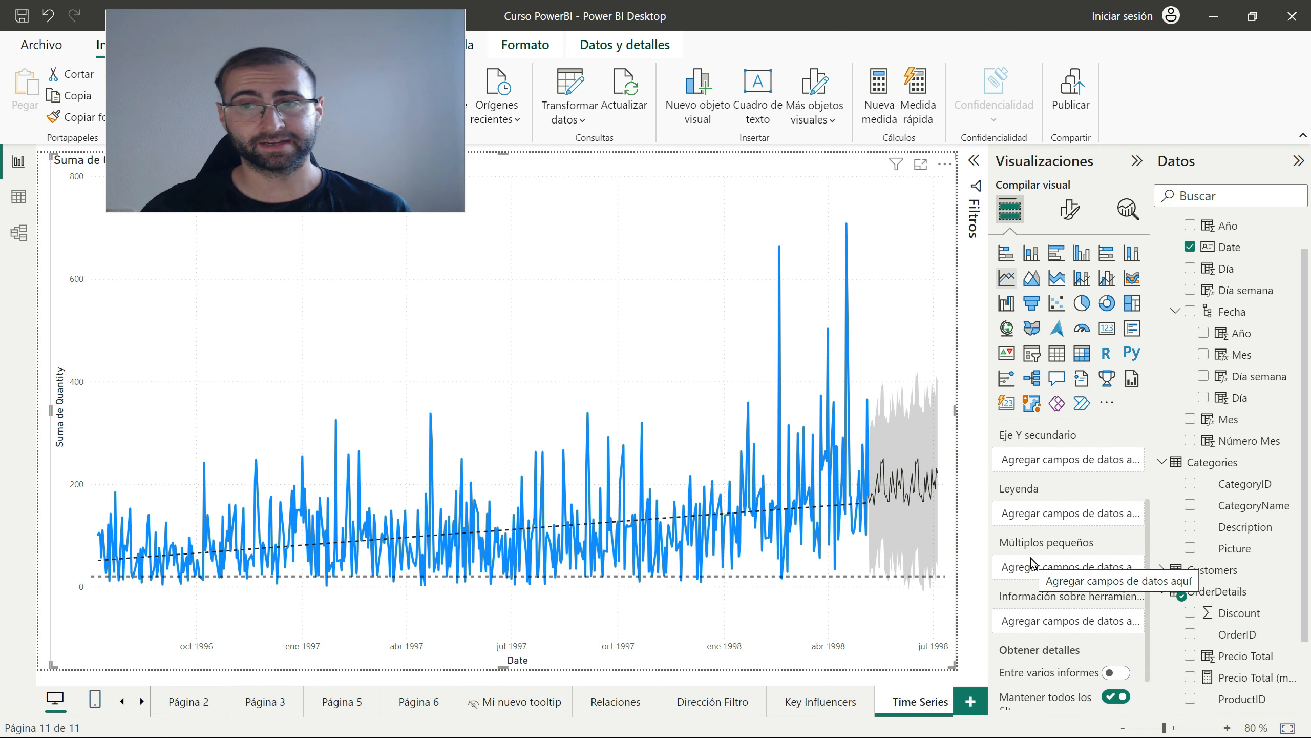
pyautogui.click(1069, 217)
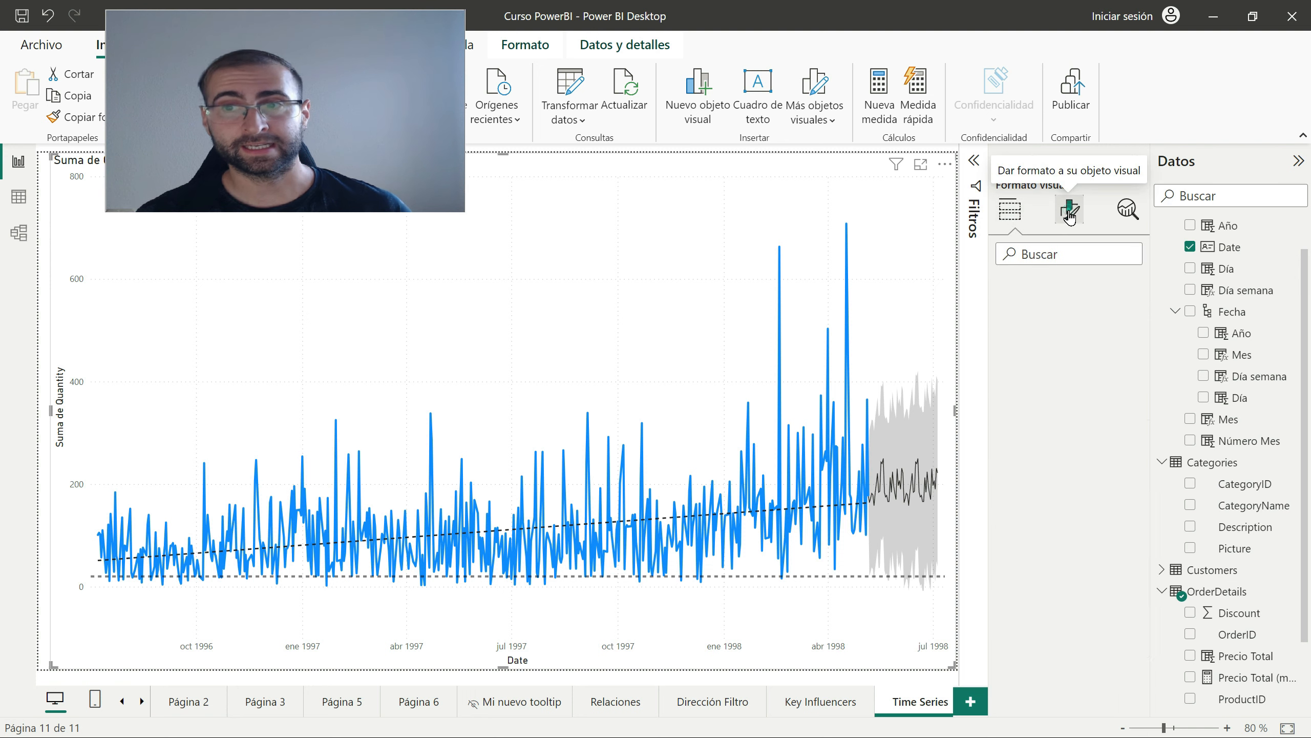
pyautogui.moveTo(990, 435); pyautogui.dragTo(916, 439)
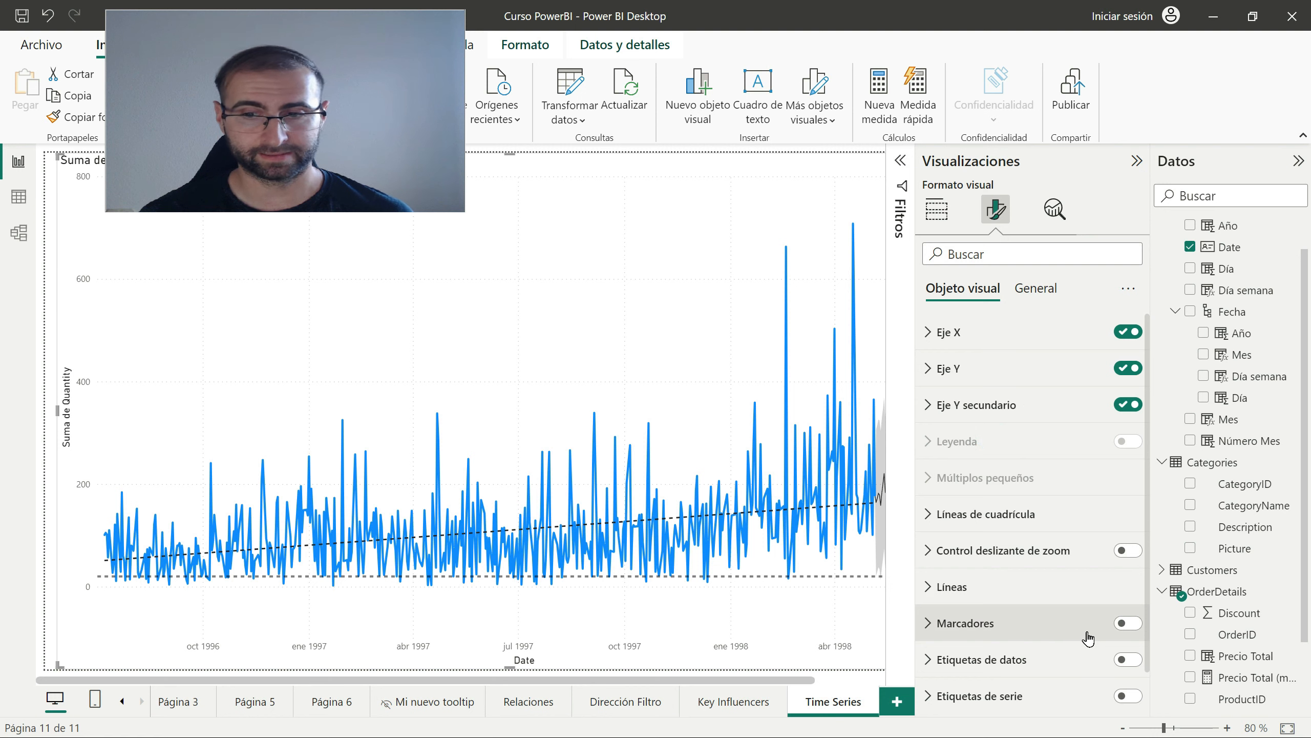
# Try out data labels, series labels and markers on the line chart, switching each one off again.
pyautogui.click(1128, 660)
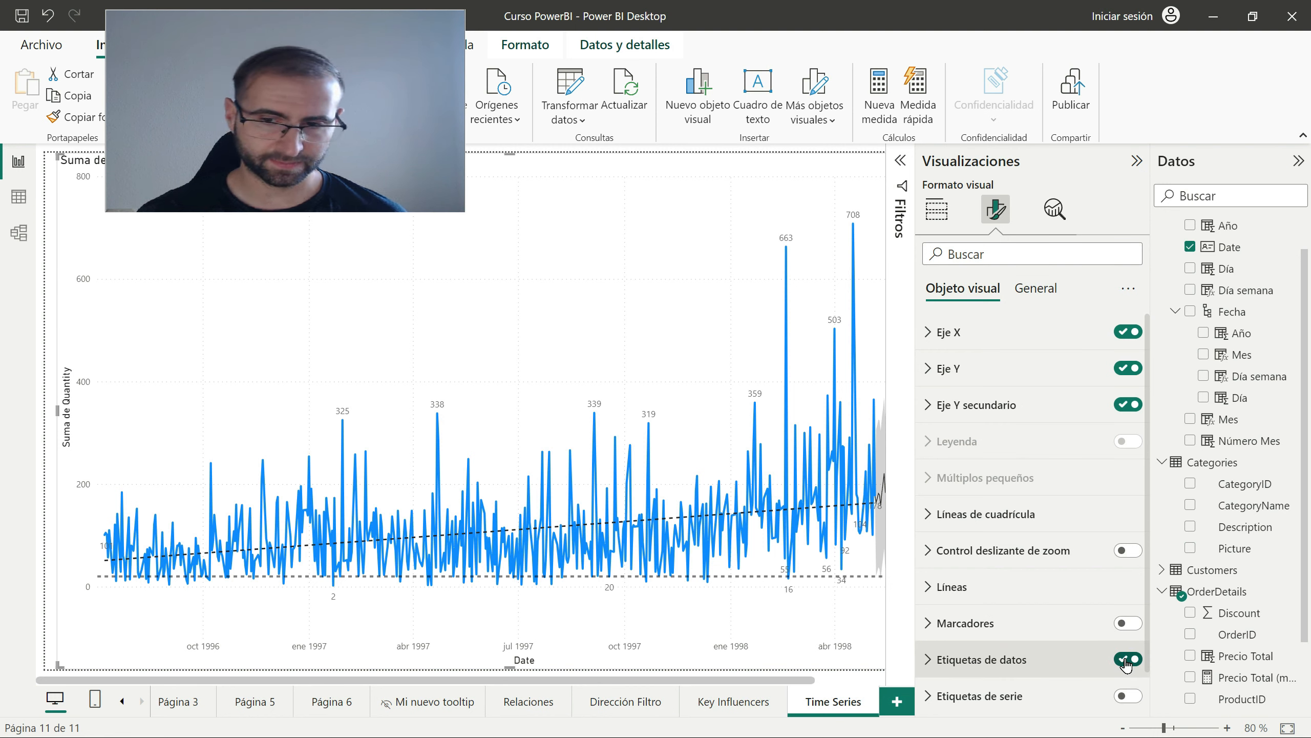
pyautogui.click(1130, 697)
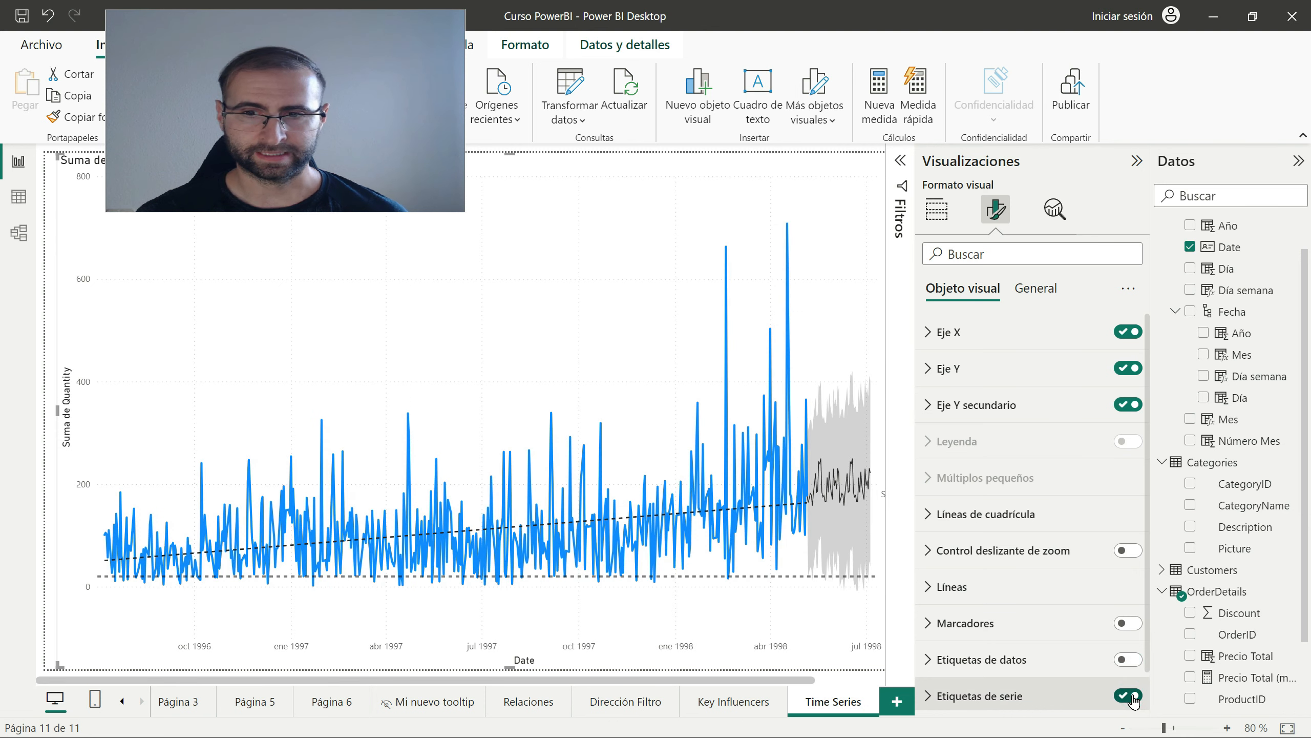
pyautogui.click(1129, 697)
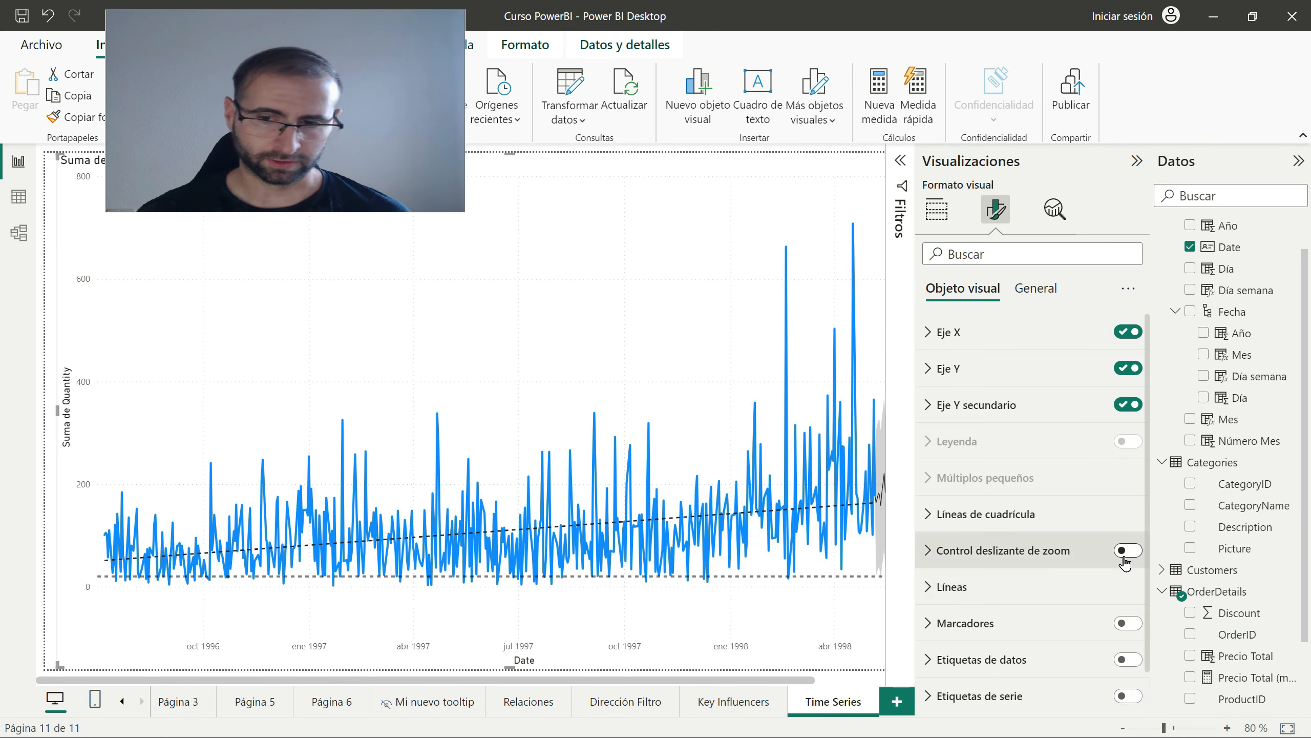
pyautogui.click(1128, 625)
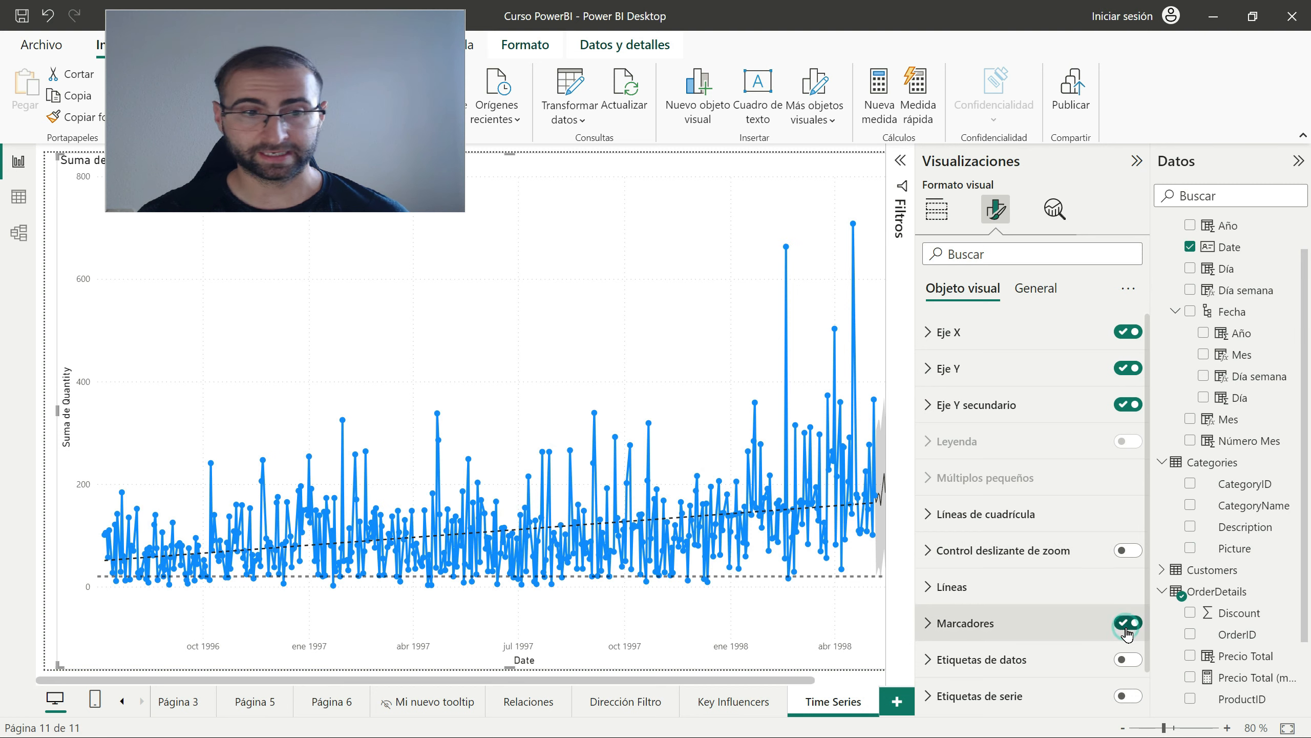
pyautogui.click(1127, 623)
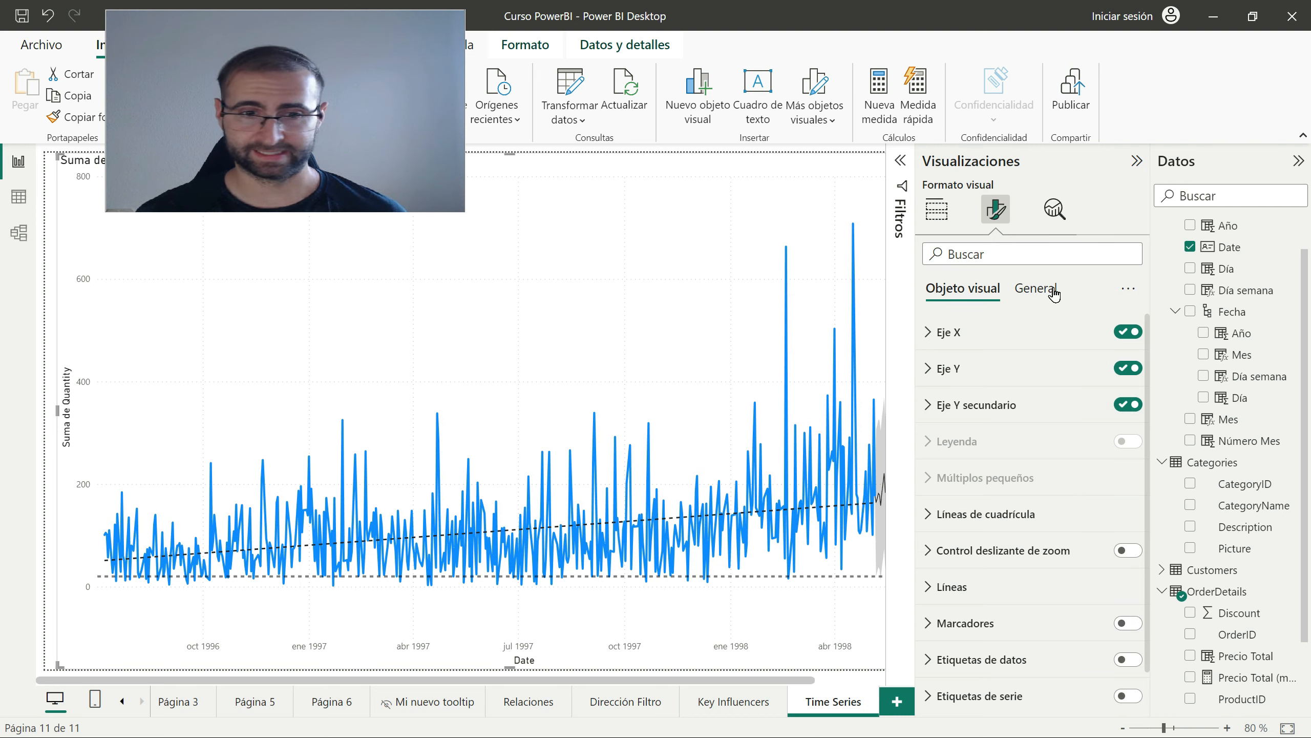
pyautogui.click(936, 209)
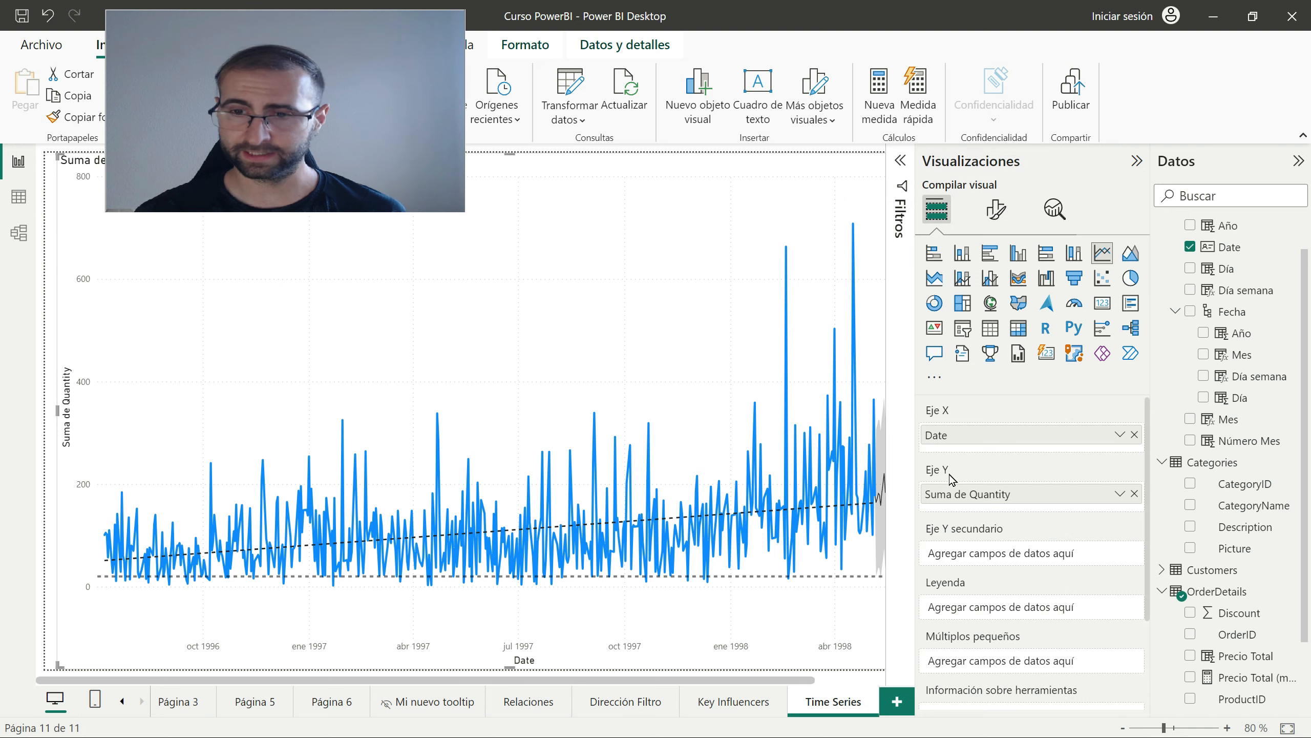